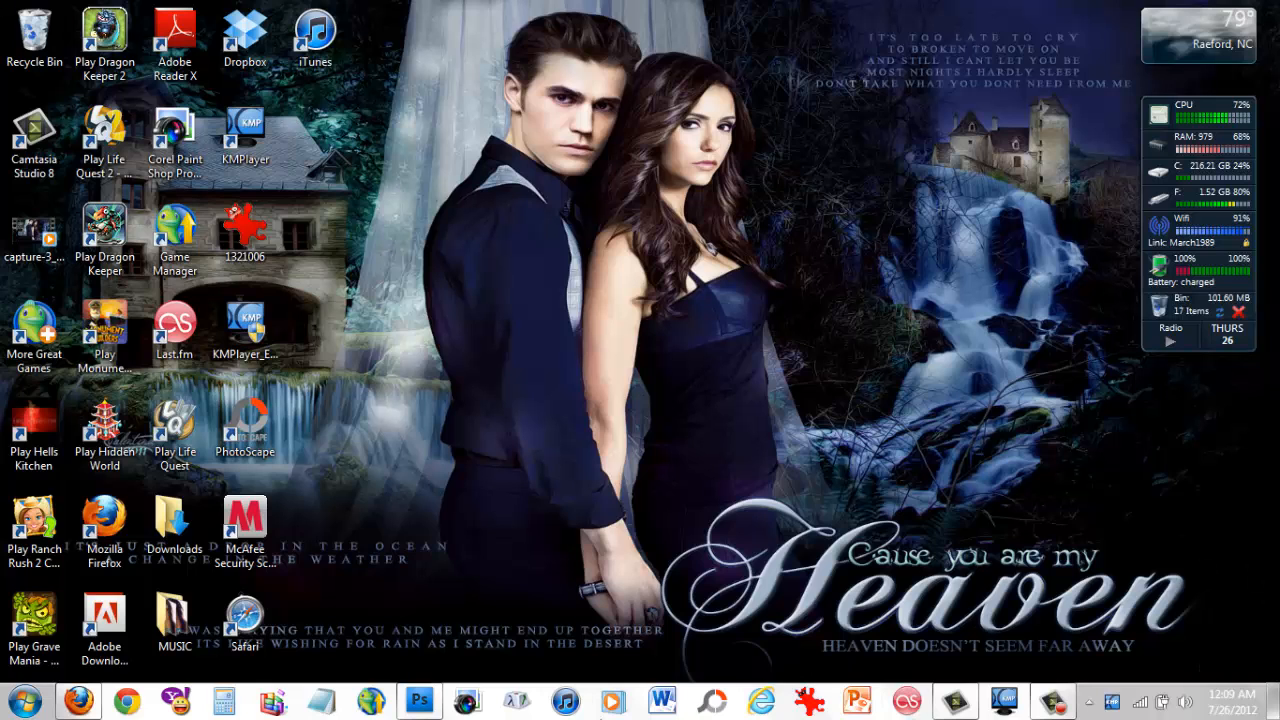
Switch to Photoshop and collapse the expanded Layers panel to clear the workspace.
{"action": "left_click", "coordinate": [419, 700]}
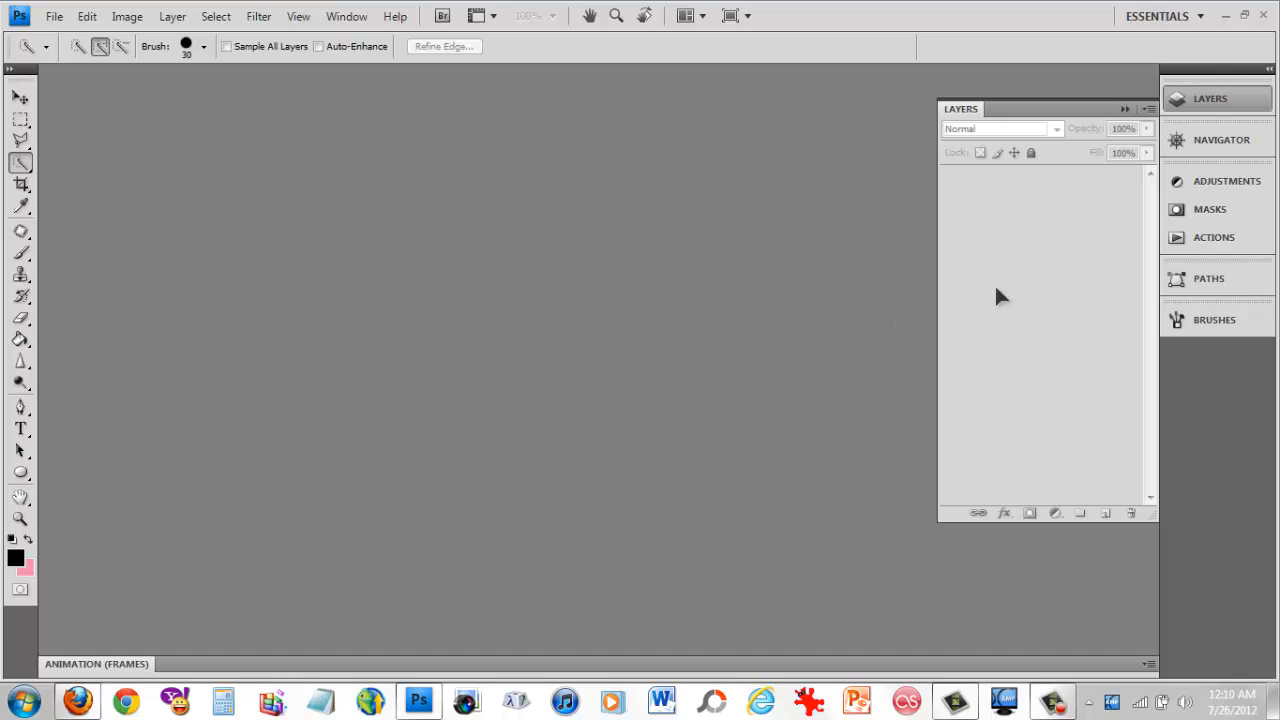
{"action": "left_click", "coordinate": [1124, 109]}
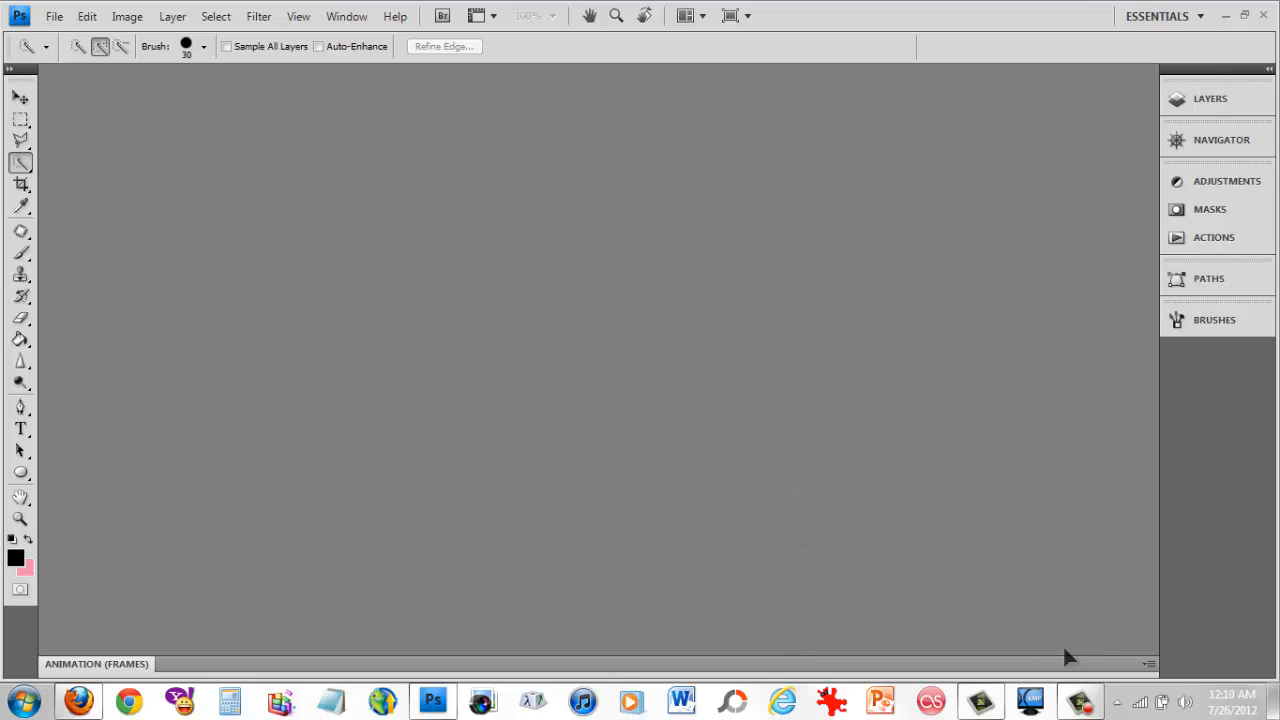
Bring up the KMPlayer window and move it over Photoshop's collapsed panels, clear of the empty canvas area.
{"action": "left_click", "coordinate": [1030, 700]}
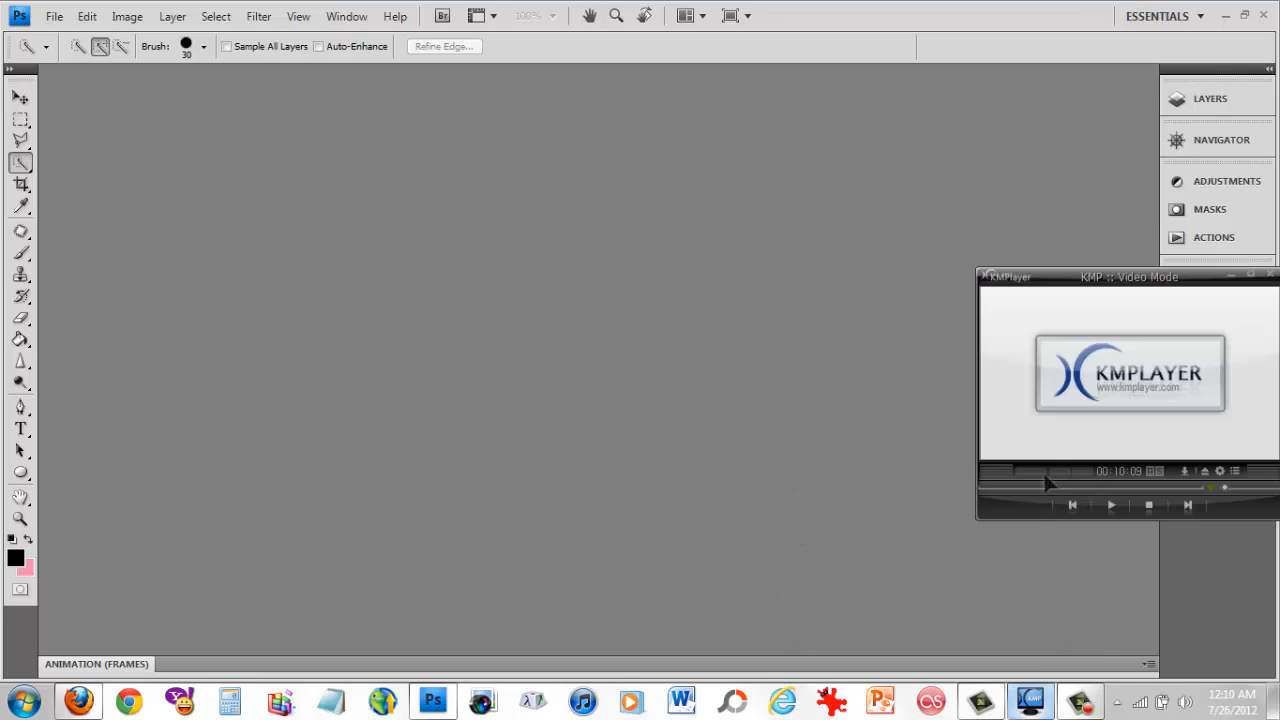
{"action": "mouse_move", "coordinate": [1120, 284]}
{"action": "left_mouse_down"}
{"action": "mouse_move", "coordinate": [1000, 250]}
{"action": "mouse_move", "coordinate": [1015, 178]}
{"action": "mouse_move", "coordinate": [1000, 85]}
{"action": "left_mouse_up"}
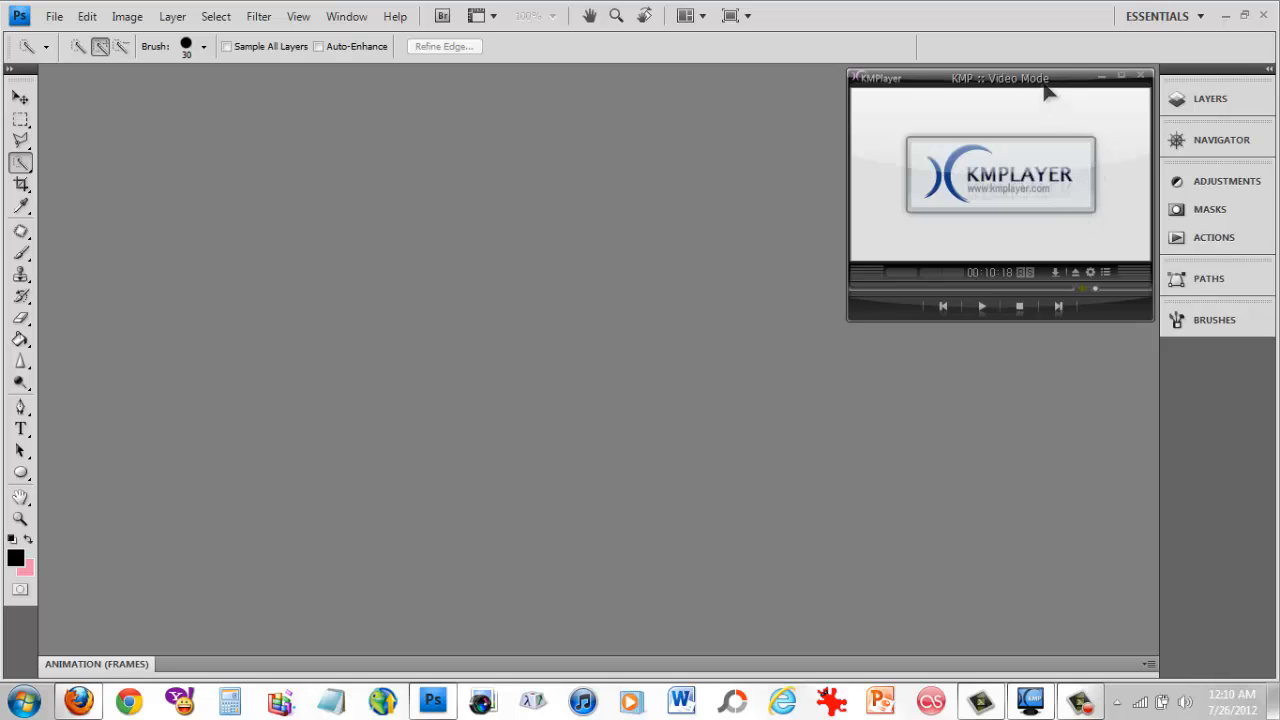
{"action": "left_click_drag", "start_coordinate": [1048, 80], "coordinate": [1168, 43]}
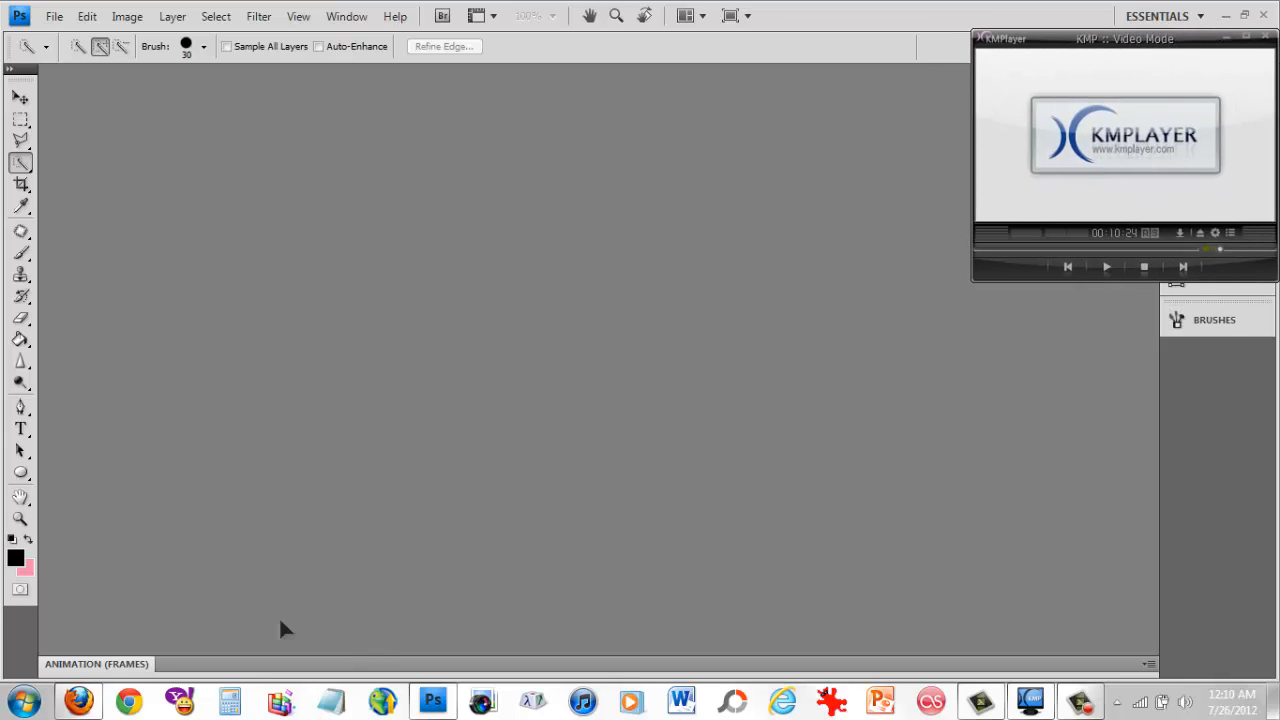
Switch to Firefox and search YouTube for "doctor who the girl who waited hd".
{"action": "left_click", "coordinate": [79, 700]}
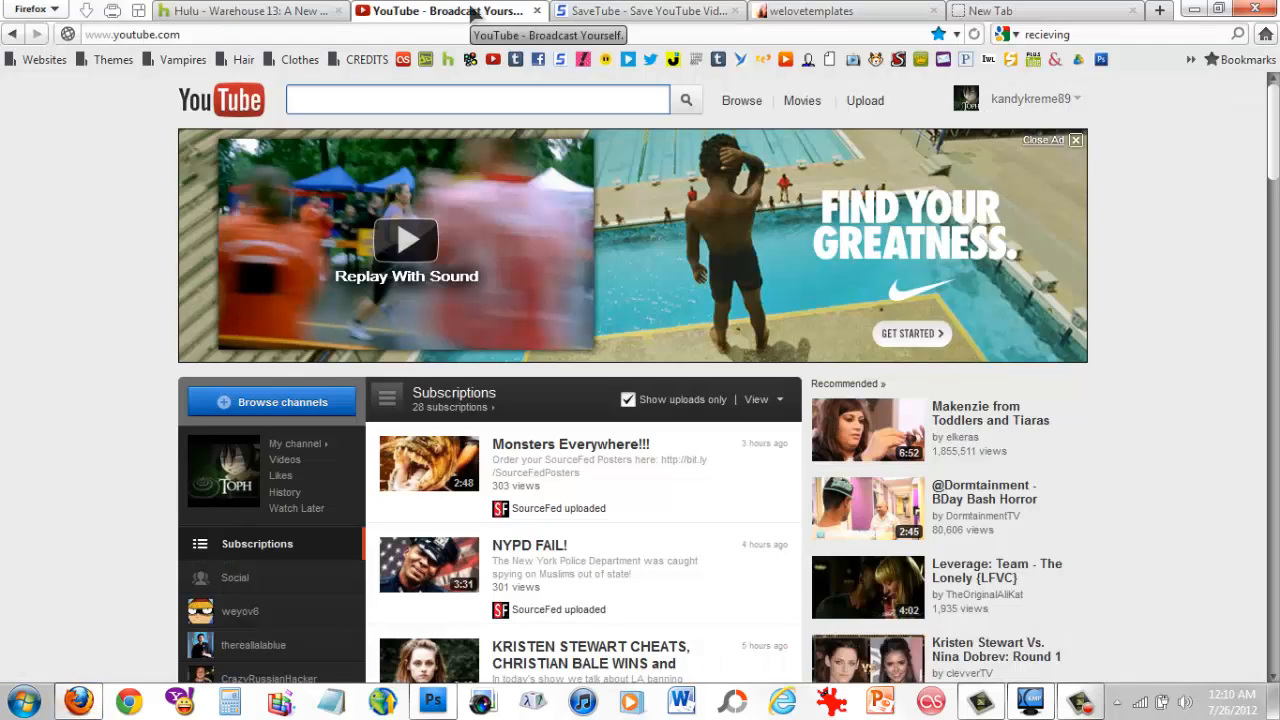
{"action": "left_click", "coordinate": [412, 98]}
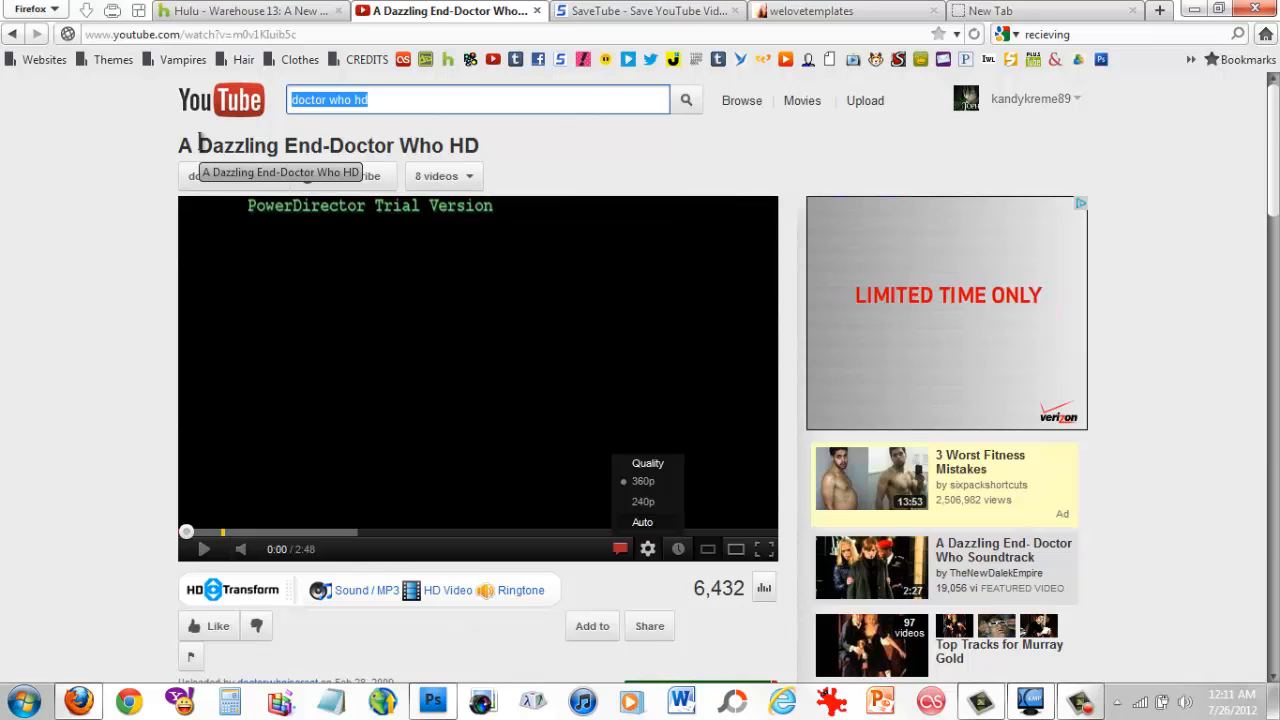
{"action": "type", "text": "doctor"}
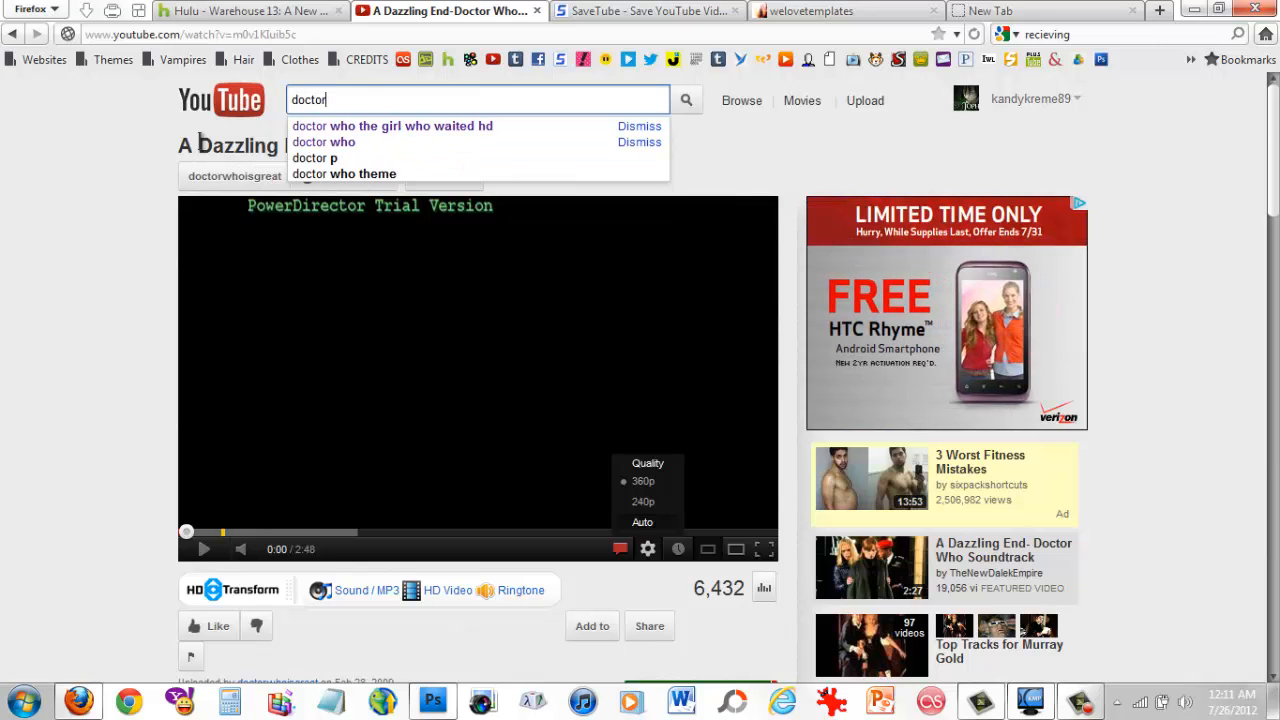
{"action": "key", "text": "Down"}
{"action": "key", "text": "Return"}
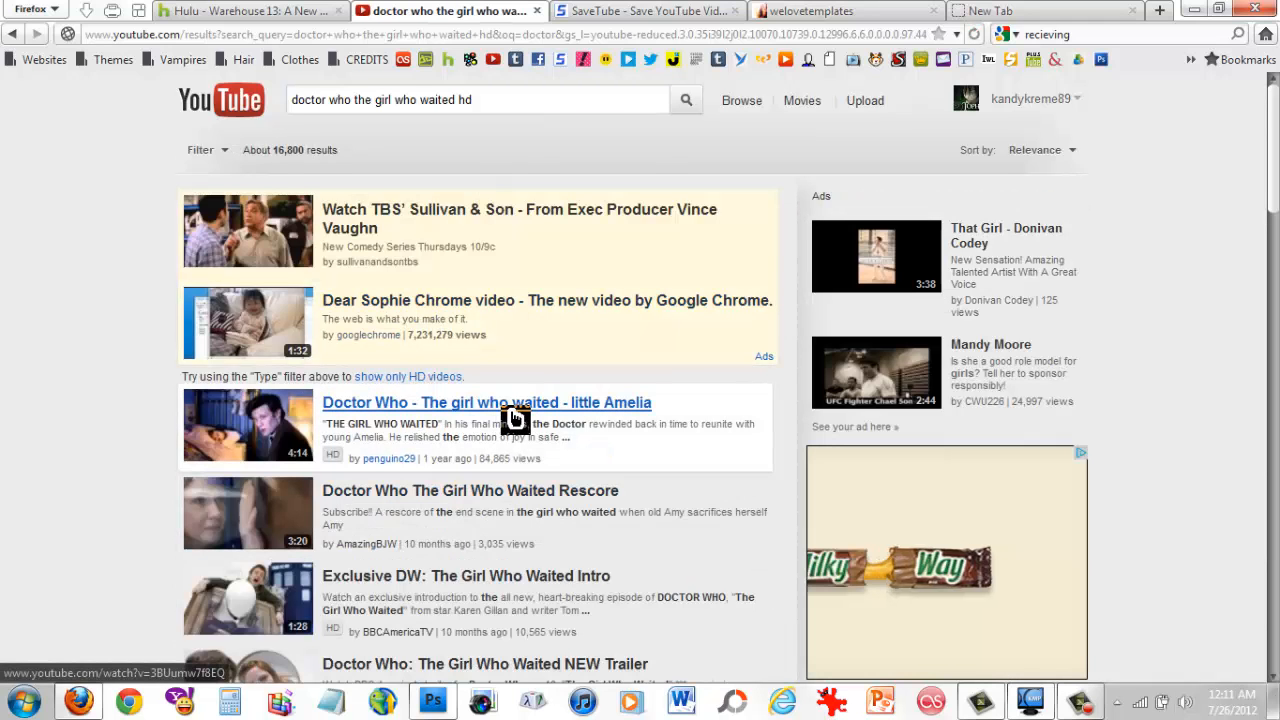
Open the "Doctor Who: The Girl Who Waited NEW Trailer" video and show its available quality options.
{"action": "scroll", "coordinate": [498, 486], "scroll_direction": "down", "scroll_amount": 3}
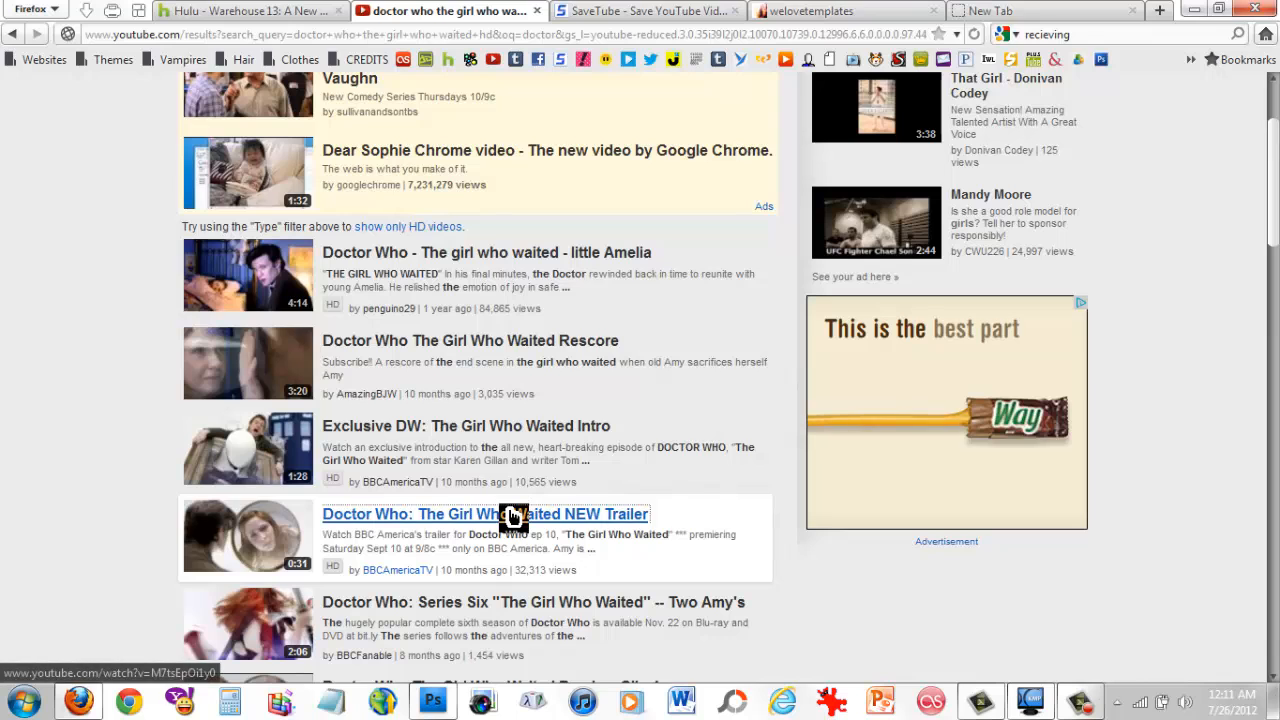
{"action": "left_click", "coordinate": [514, 515]}
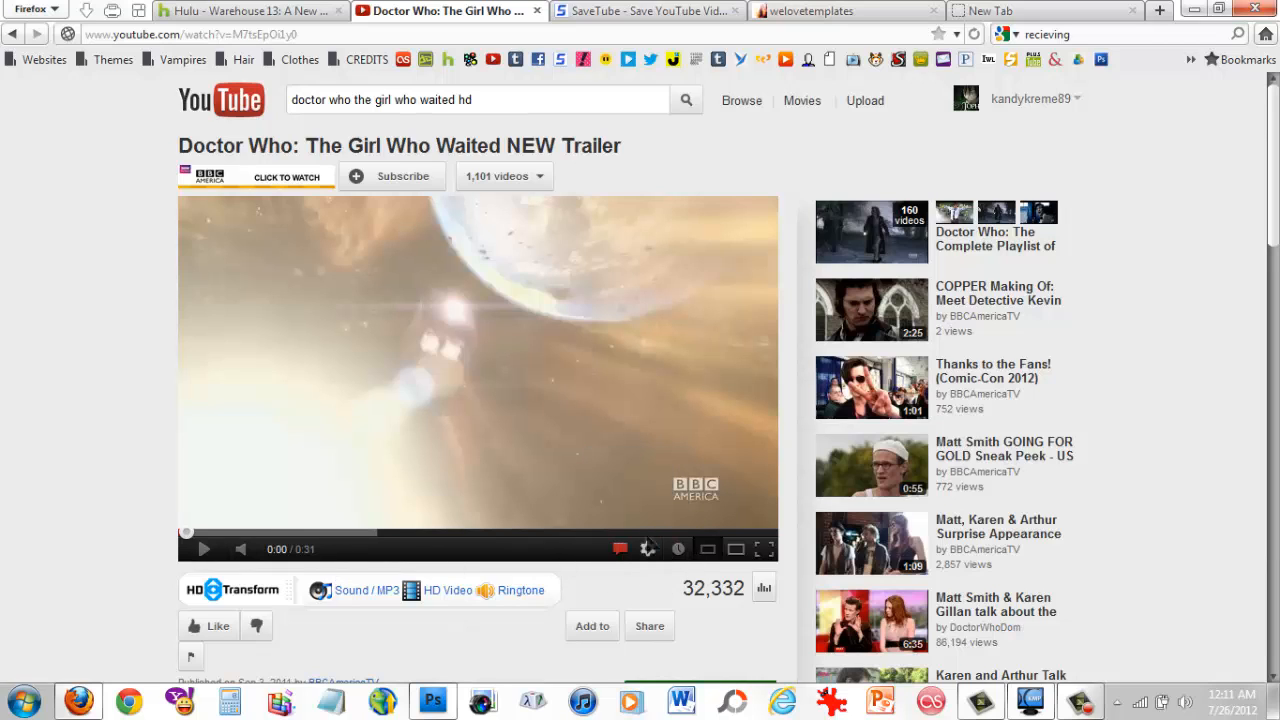
{"action": "left_click", "coordinate": [648, 549]}
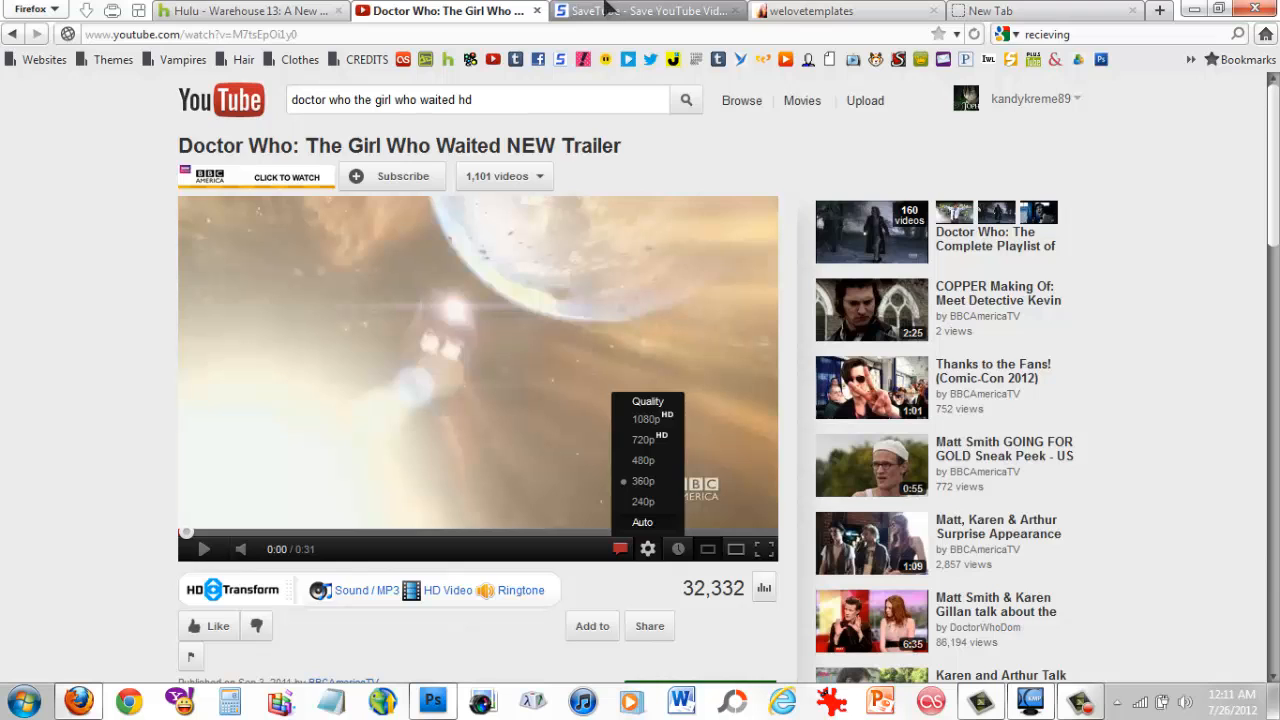
Ready the video address field on the SaveTube page and copy the trailer's YouTube address.
{"action": "left_click", "coordinate": [605, 9]}
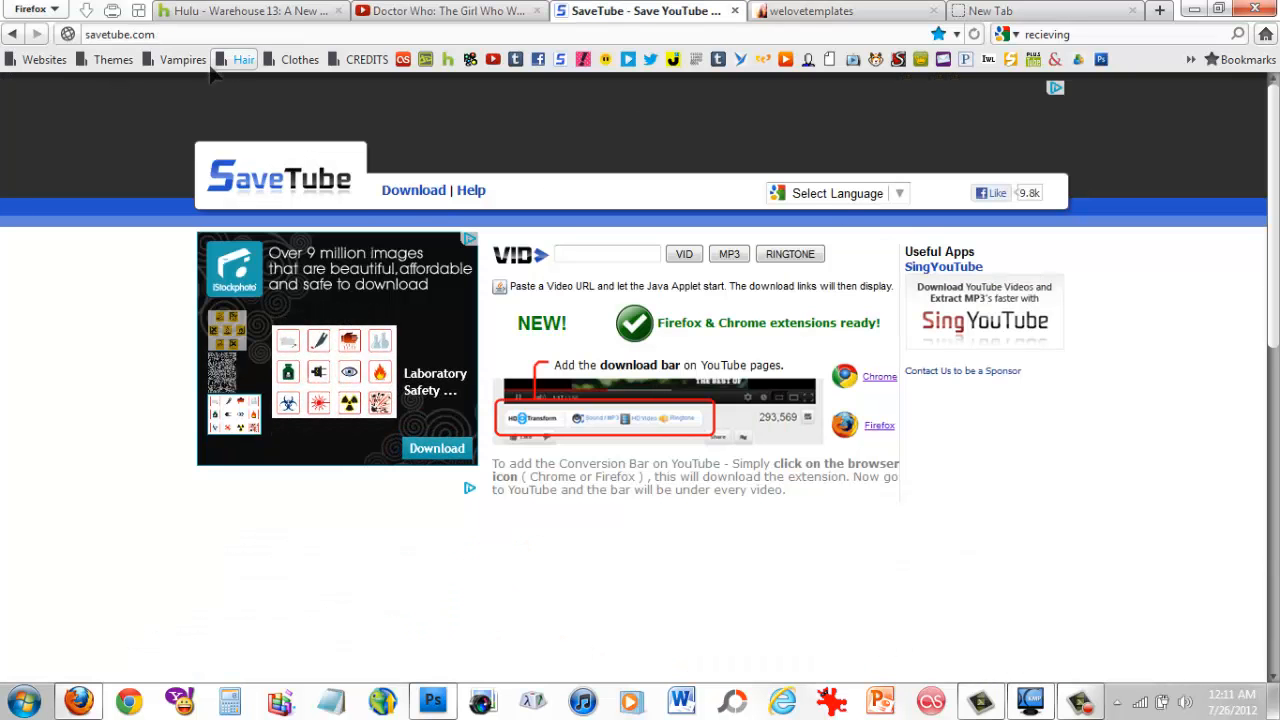
{"action": "left_click", "coordinate": [593, 254]}
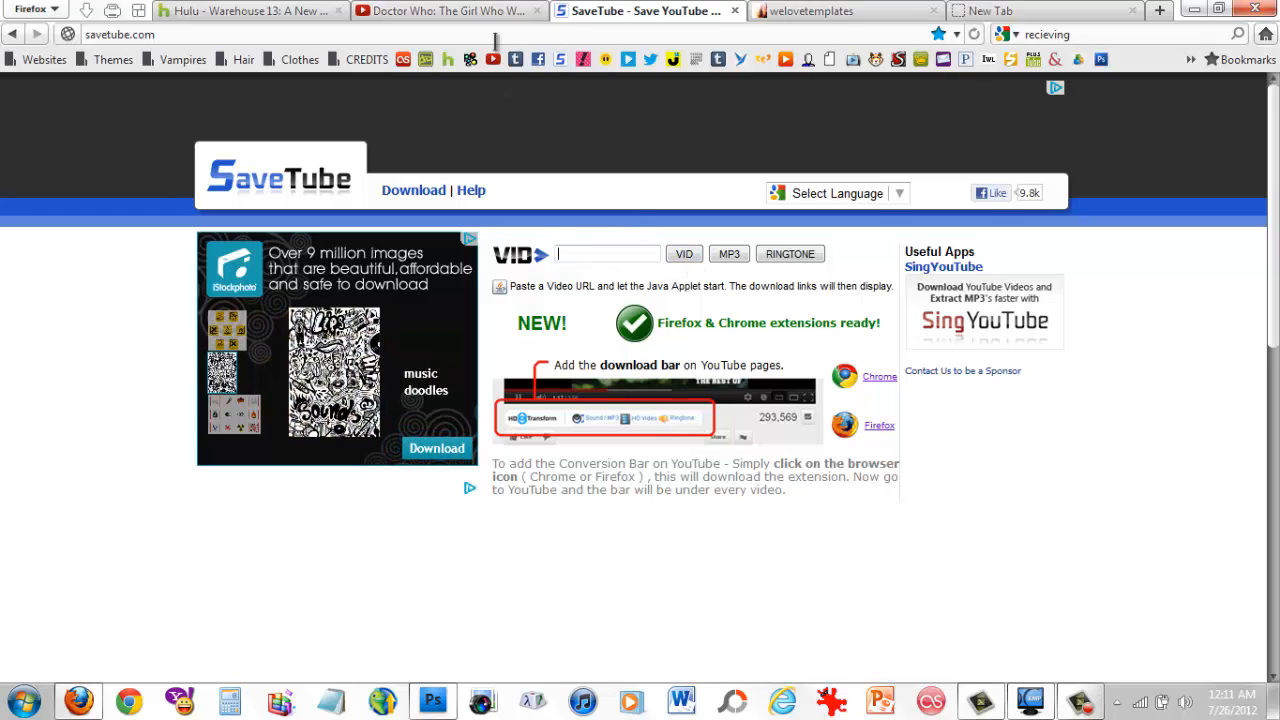
{"action": "left_click", "coordinate": [450, 11]}
{"action": "left_click", "coordinate": [440, 34]}
{"action": "key", "text": "ctrl+c"}
{"action": "right_click", "coordinate": [440, 34]}
{"action": "left_click", "coordinate": [495, 105]}
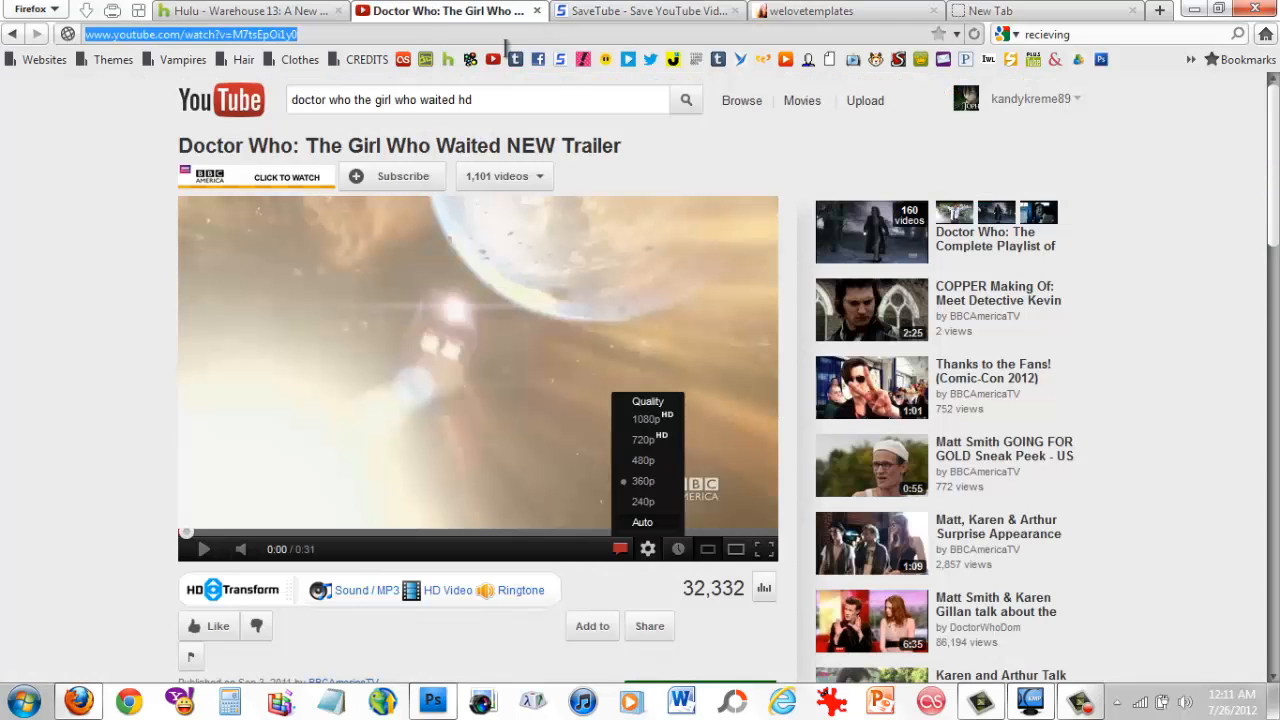
Submit the copied trailer address to SaveTube as a video and always allow Java's internet access in the McAfee alert.
{"action": "left_click", "coordinate": [630, 11]}
{"action": "right_click", "coordinate": [630, 250]}
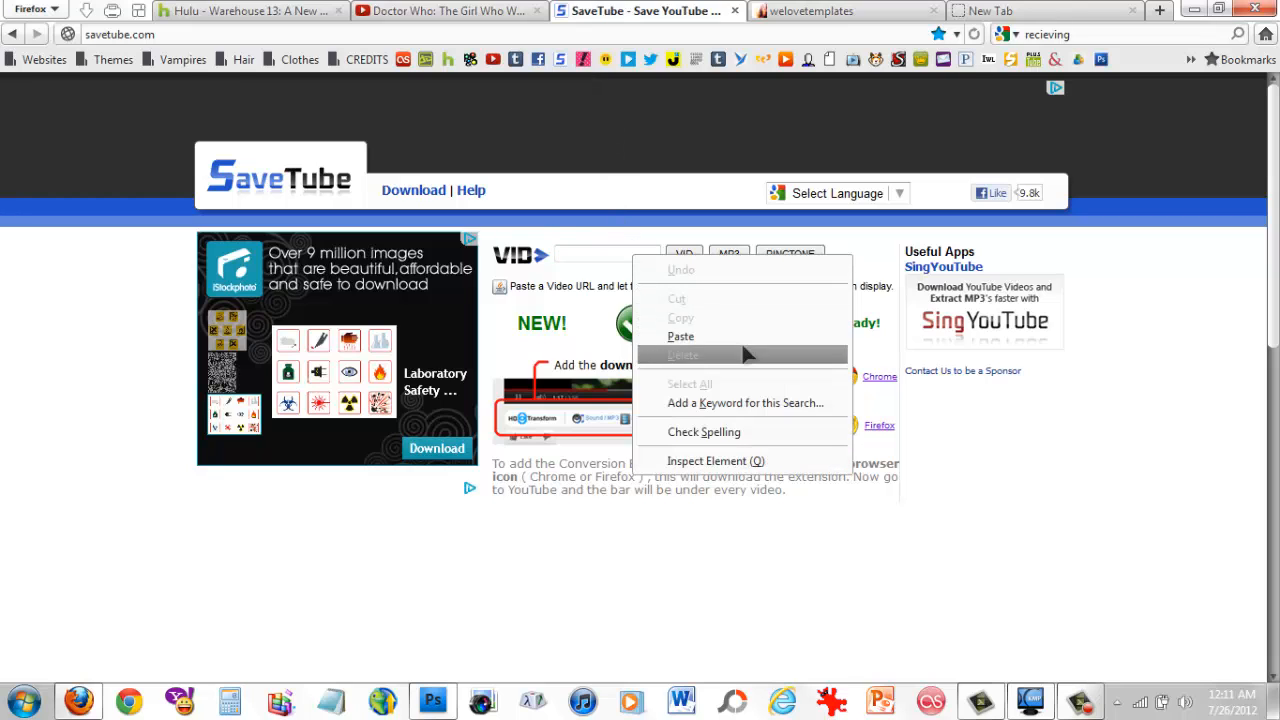
{"action": "left_click", "coordinate": [731, 336]}
{"action": "left_click", "coordinate": [683, 253]}
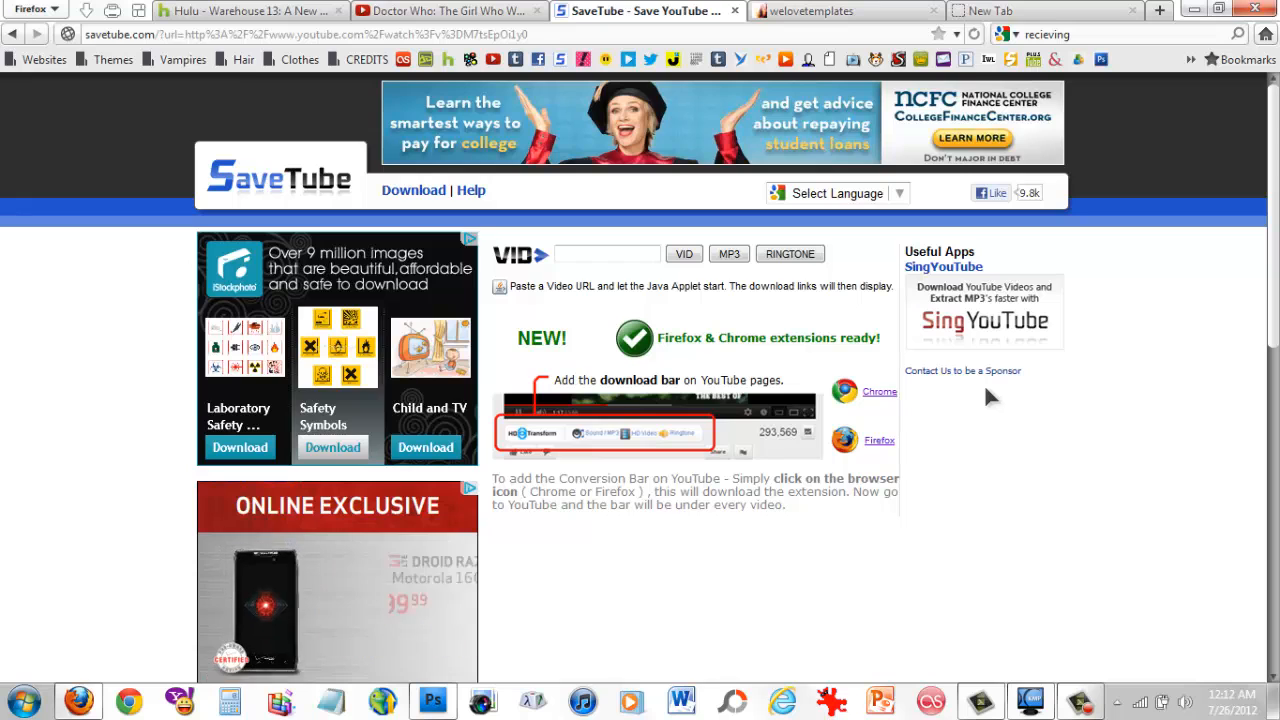
{"action": "left_click_drag", "start_coordinate": [1277, 218], "coordinate": [1278, 281]}
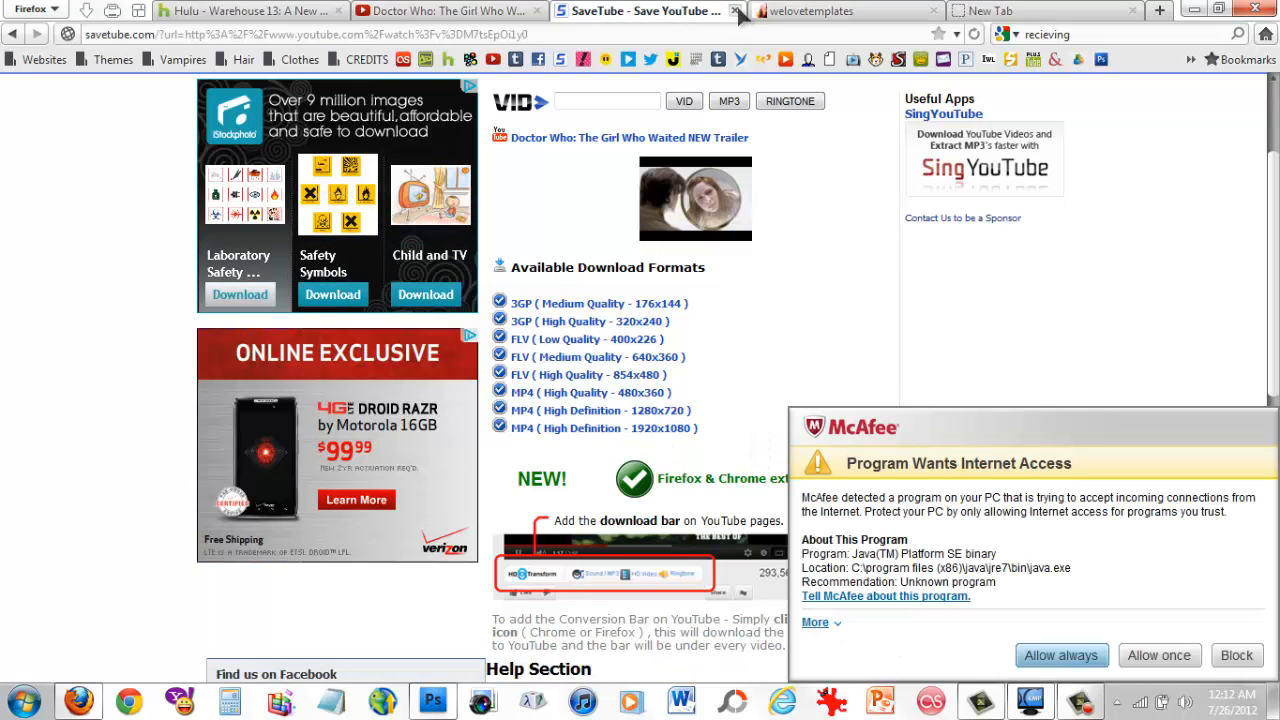
{"action": "left_click", "coordinate": [1024, 656]}
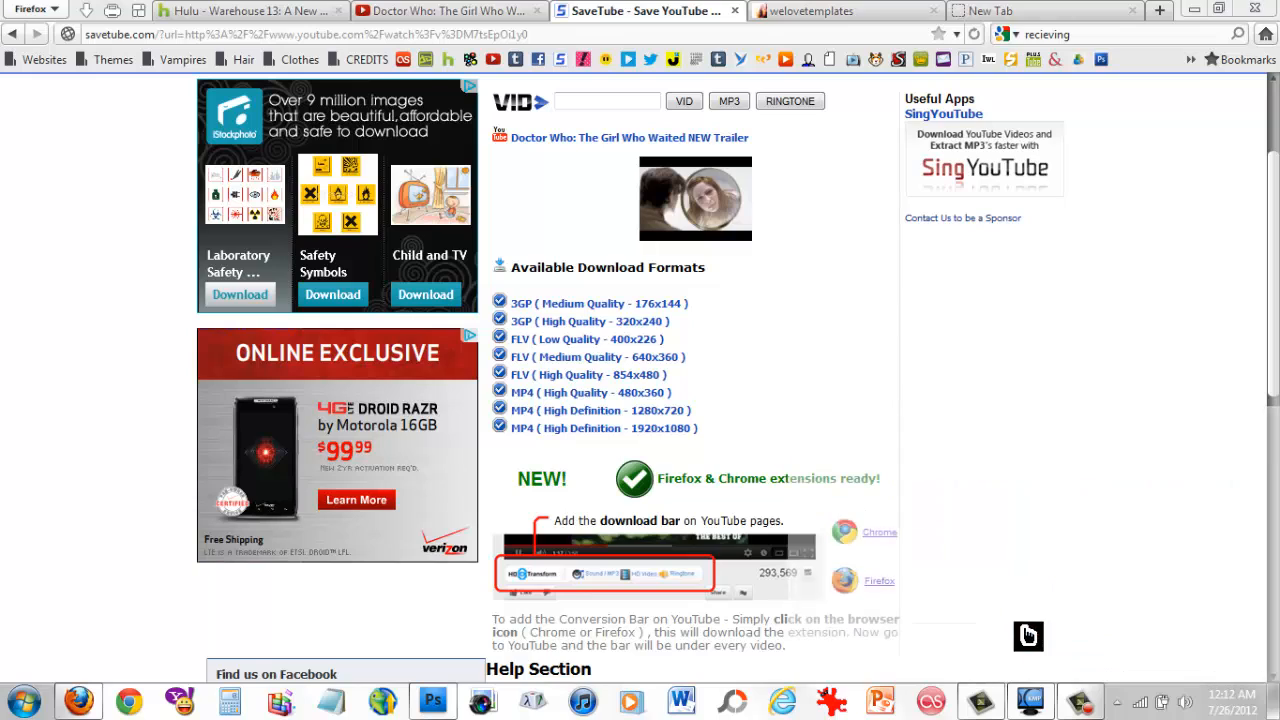
Examine the photoset template layouts and their width and height dimensions on the welovetemplates Tumblr page.
{"action": "left_click", "coordinate": [808, 6]}
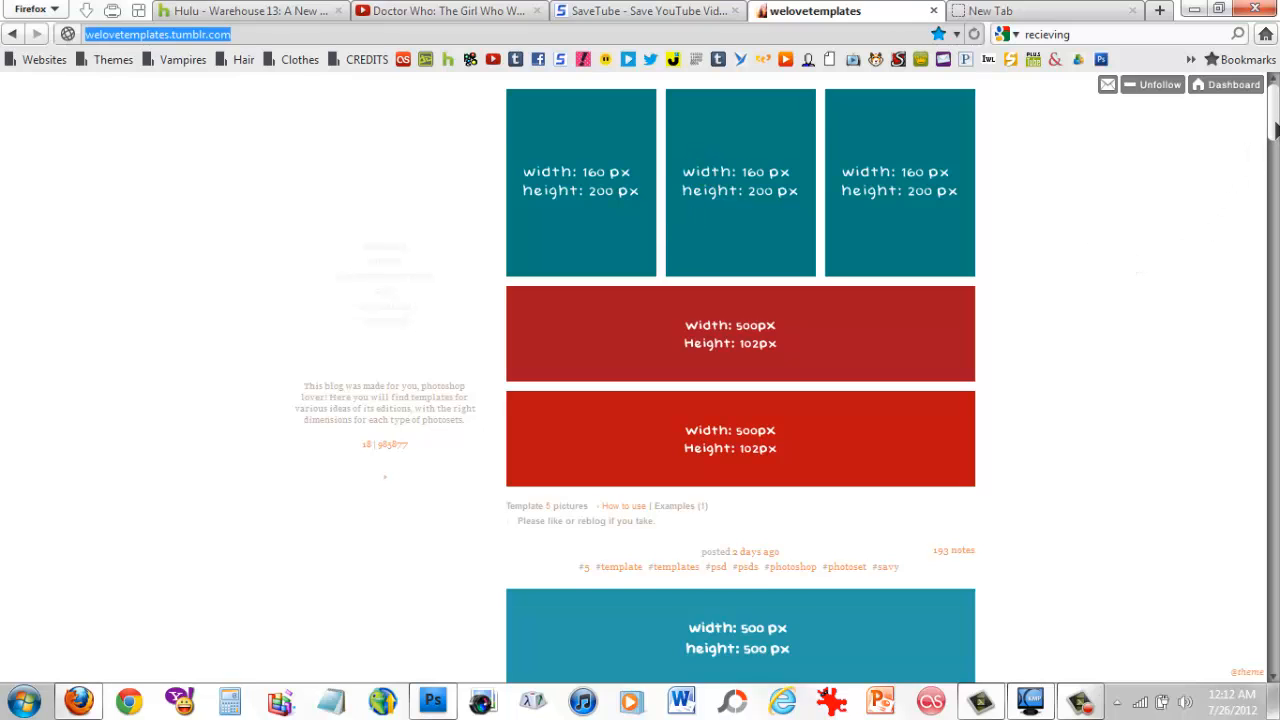
{"action": "left_click_drag", "start_coordinate": [1276, 128], "coordinate": [1278, 386]}
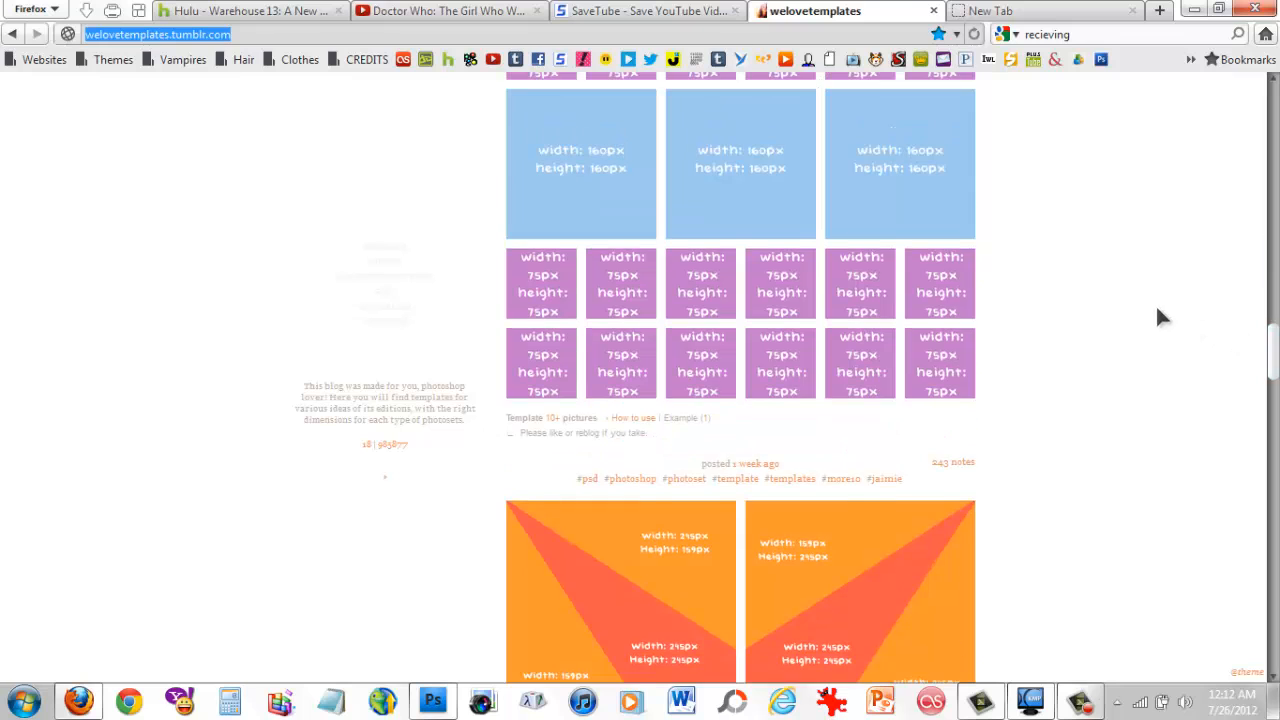
{"action": "scroll", "coordinate": [1150, 312], "scroll_direction": "down", "scroll_amount": 10}
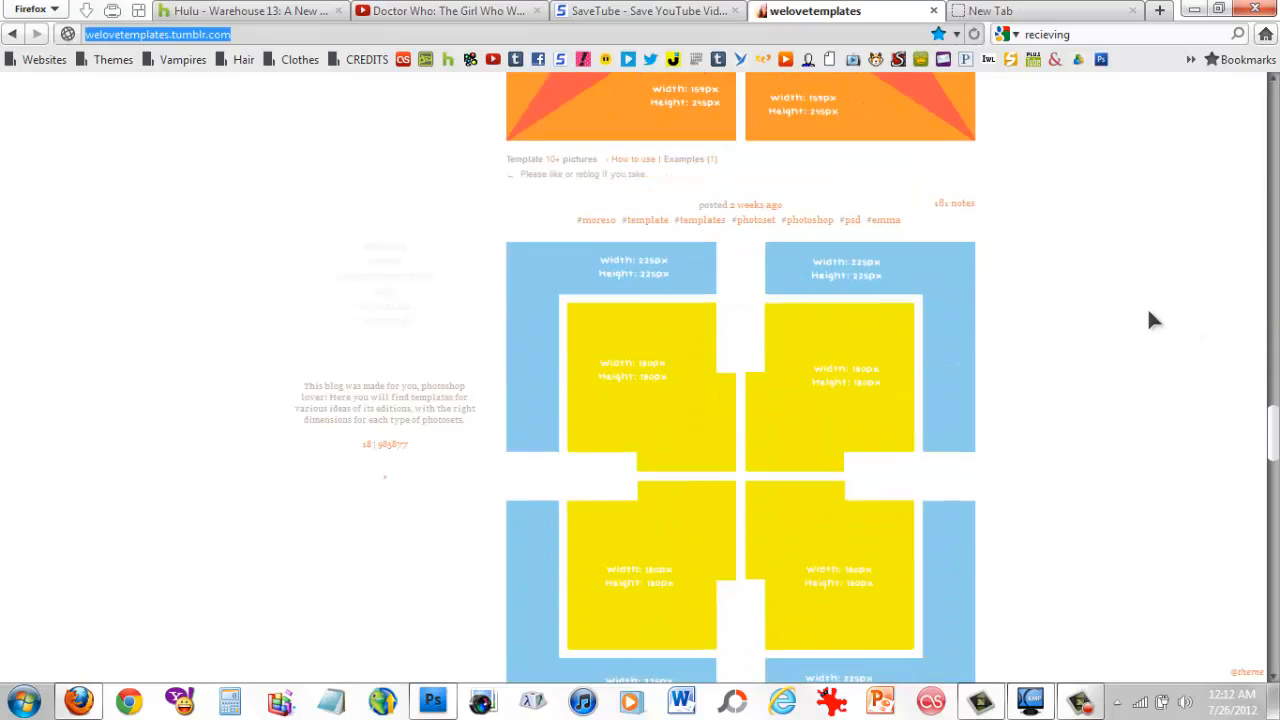
{"action": "scroll", "coordinate": [1150, 315], "scroll_direction": "down", "scroll_amount": 8}
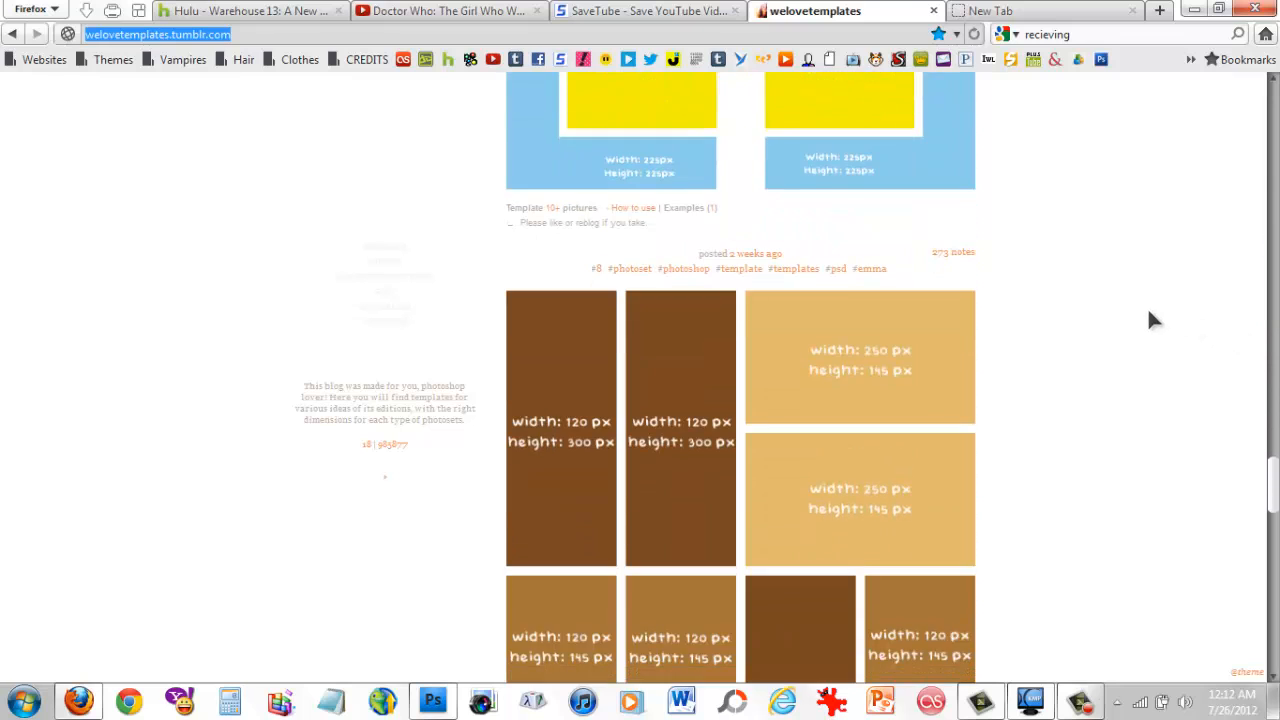
{"action": "scroll", "coordinate": [1150, 318], "scroll_direction": "down", "scroll_amount": 4}
{"action": "scroll", "coordinate": [1150, 318], "scroll_direction": "down", "scroll_amount": 7}
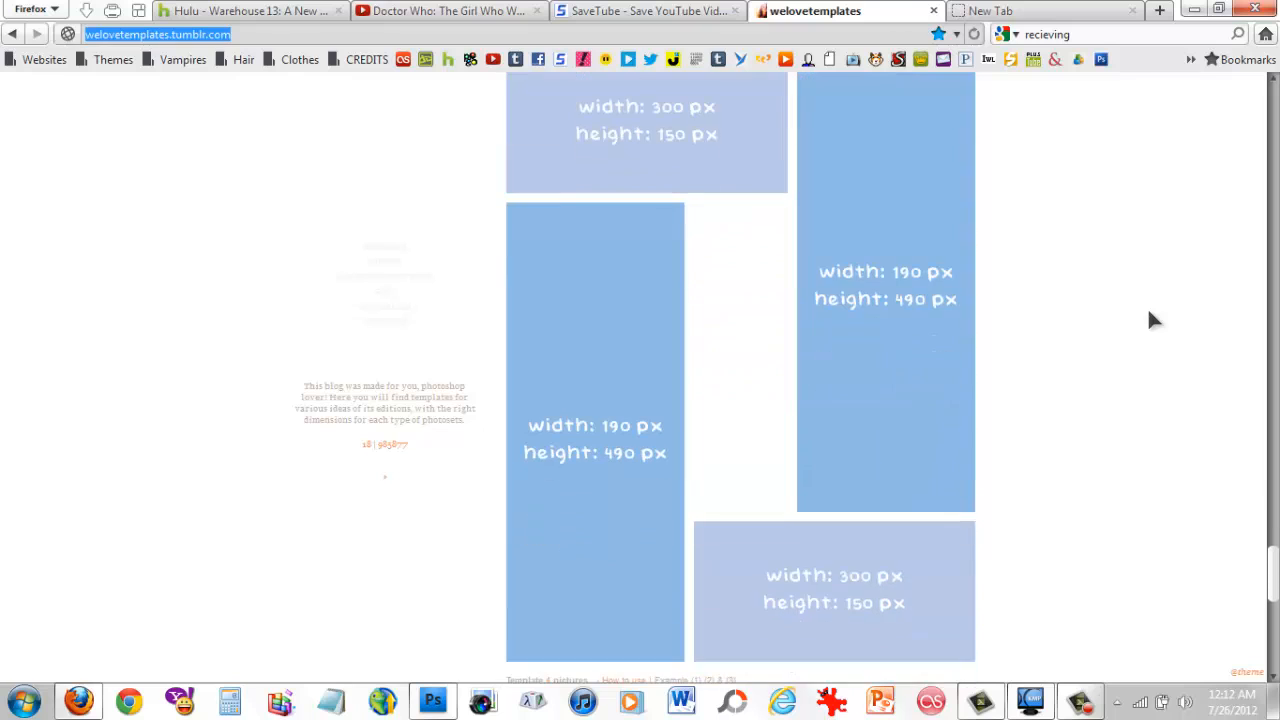
{"action": "scroll", "coordinate": [1150, 318], "scroll_direction": "down", "scroll_amount": 5}
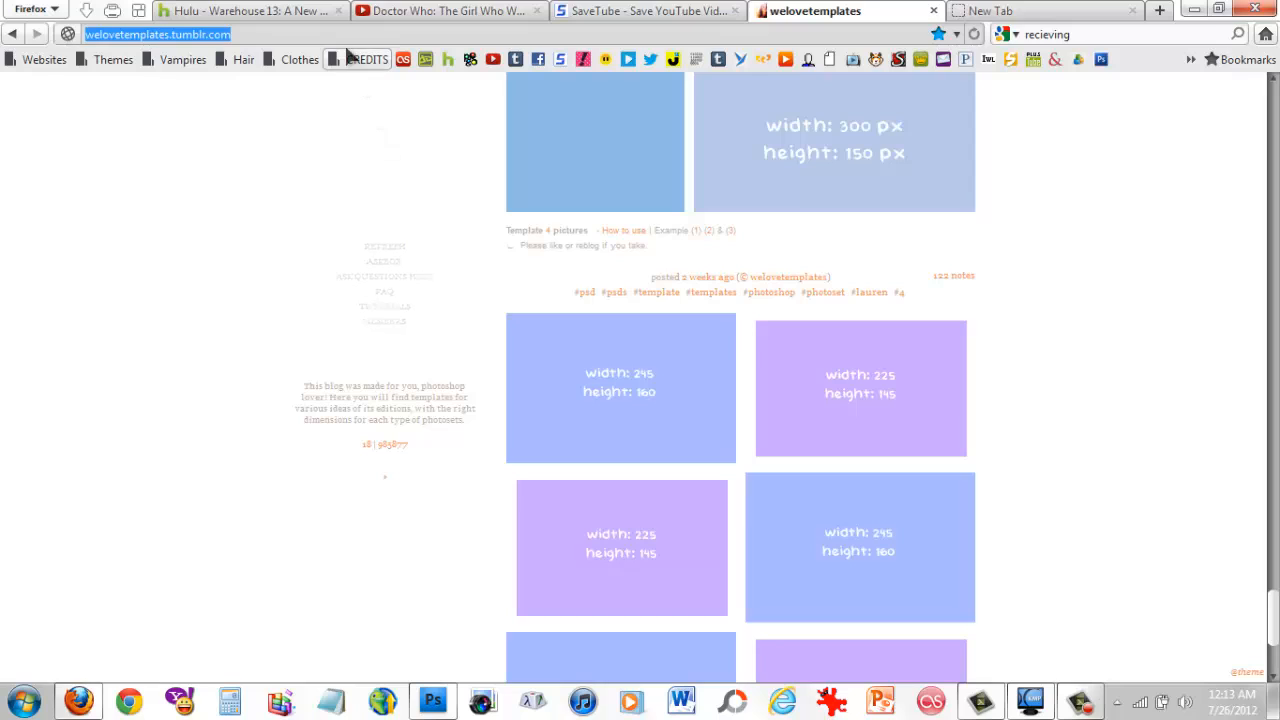
{"action": "left_click", "coordinate": [377, 100]}
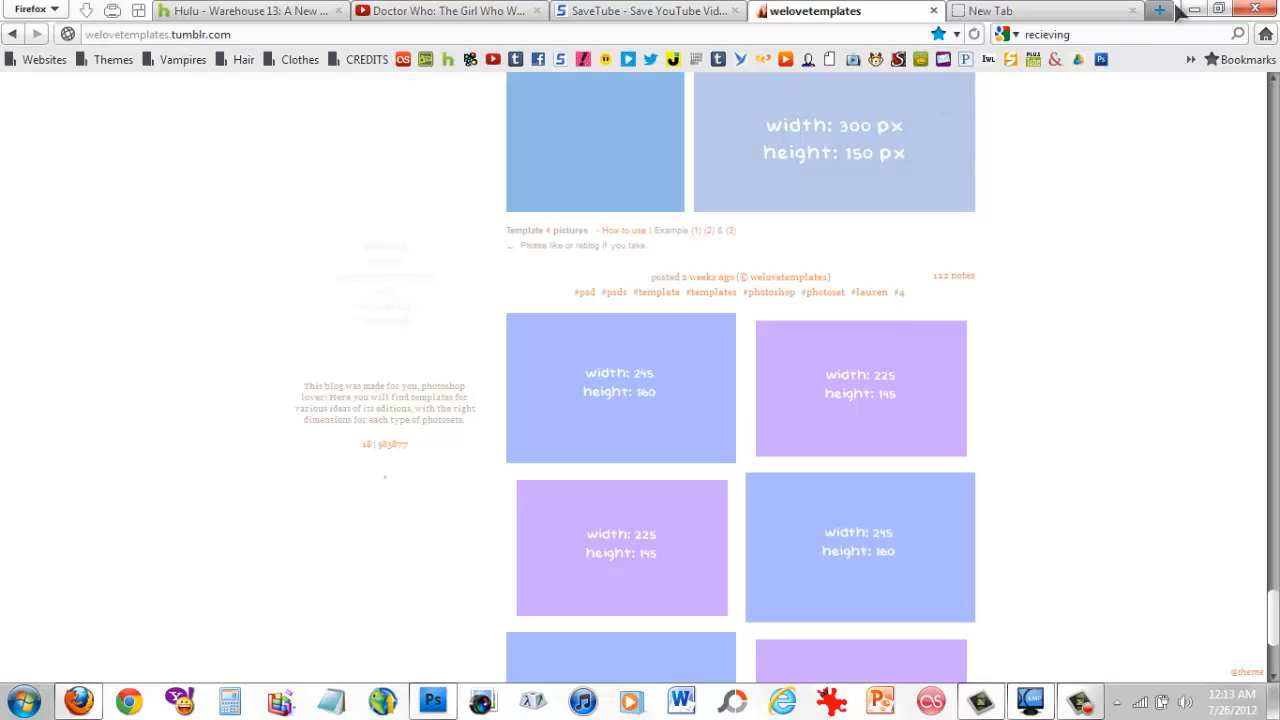
Close the empty browser tab and minimize Firefox to return to Photoshop and KMPlayer.
{"action": "left_click", "coordinate": [1132, 10]}
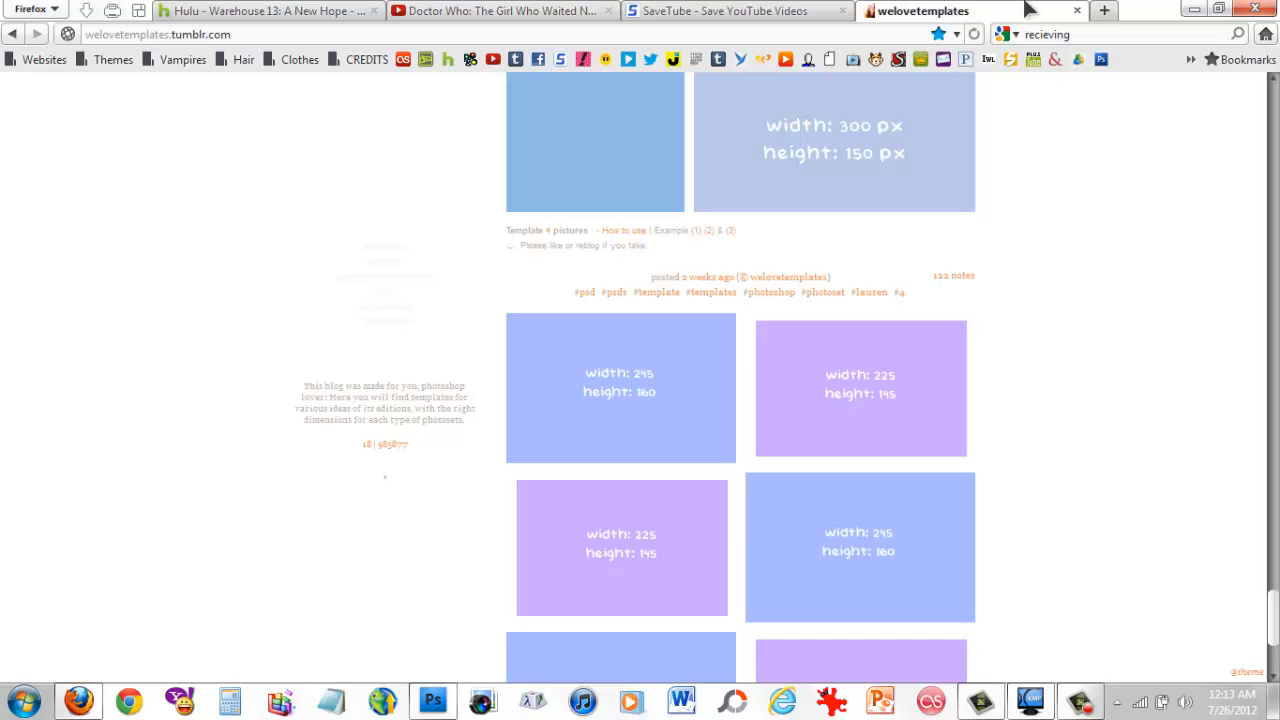
{"action": "left_click", "coordinate": [1194, 10]}
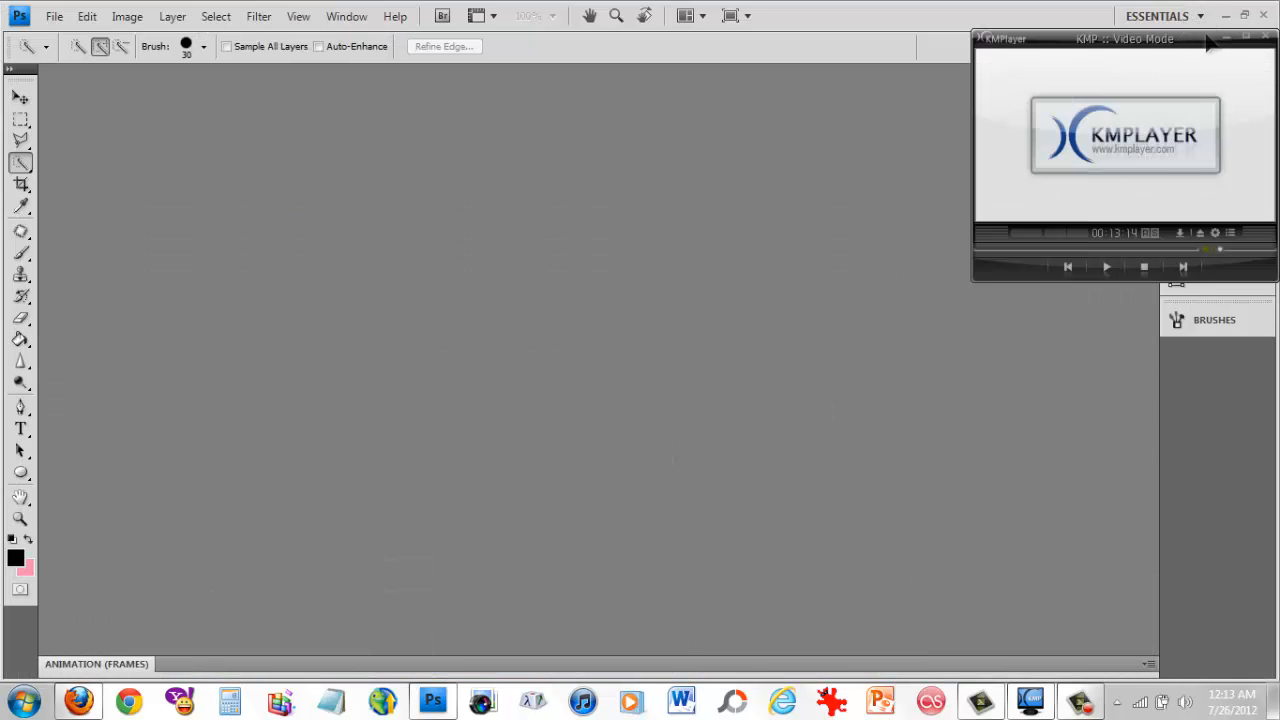
Reposition the KMPlayer window and resize it to a small player over Photoshop's panels.
{"action": "left_click_drag", "start_coordinate": [1208, 44], "coordinate": [1042, 27]}
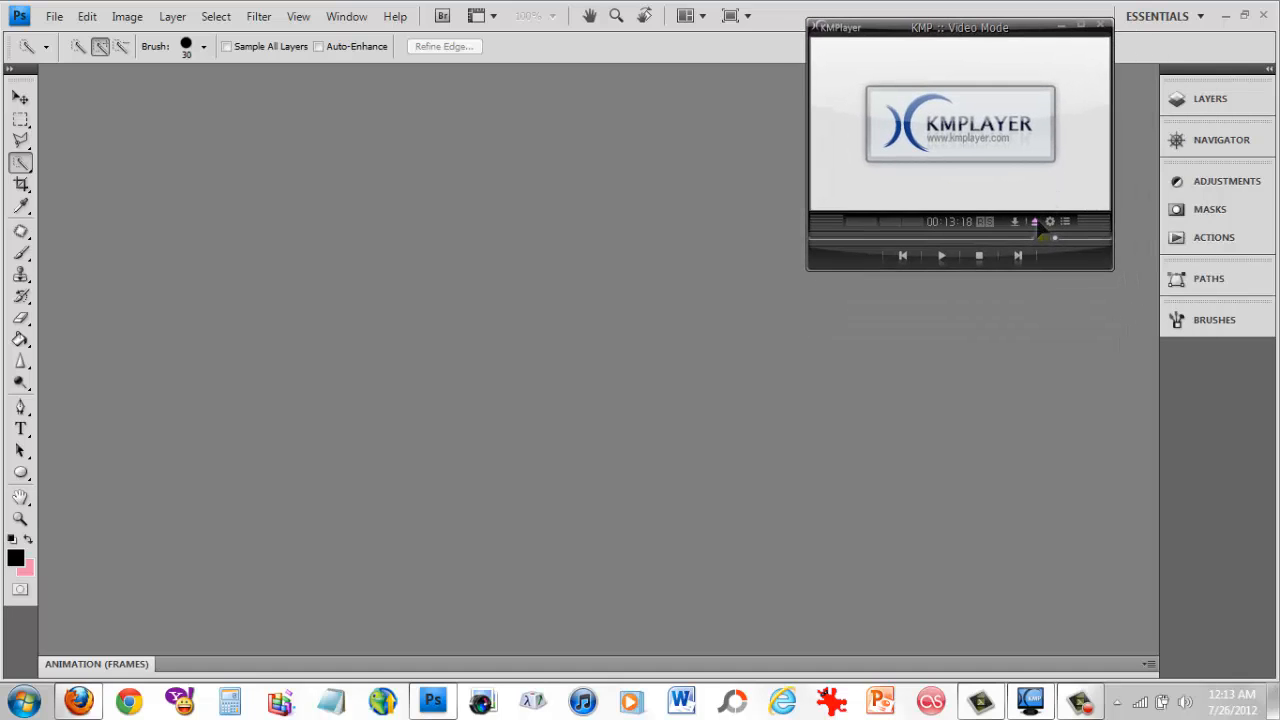
{"action": "left_click_drag", "start_coordinate": [1104, 264], "coordinate": [1258, 356]}
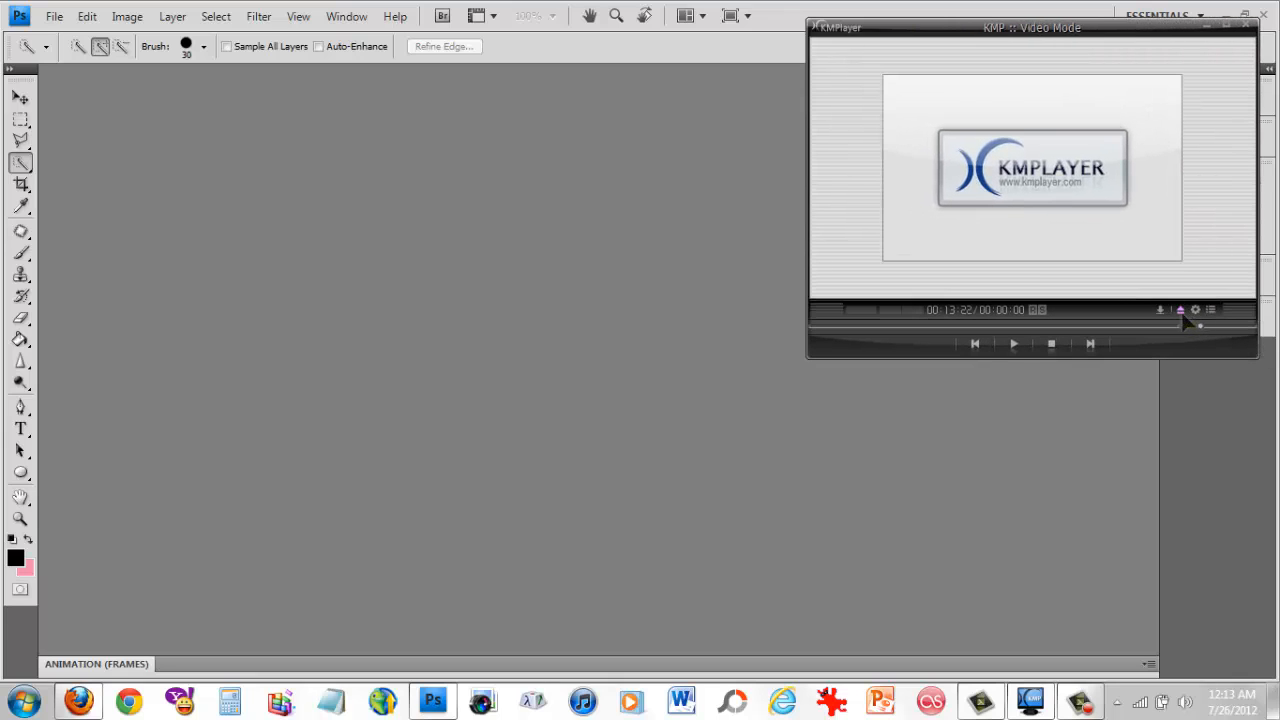
{"action": "left_click_drag", "start_coordinate": [811, 363], "coordinate": [952, 252]}
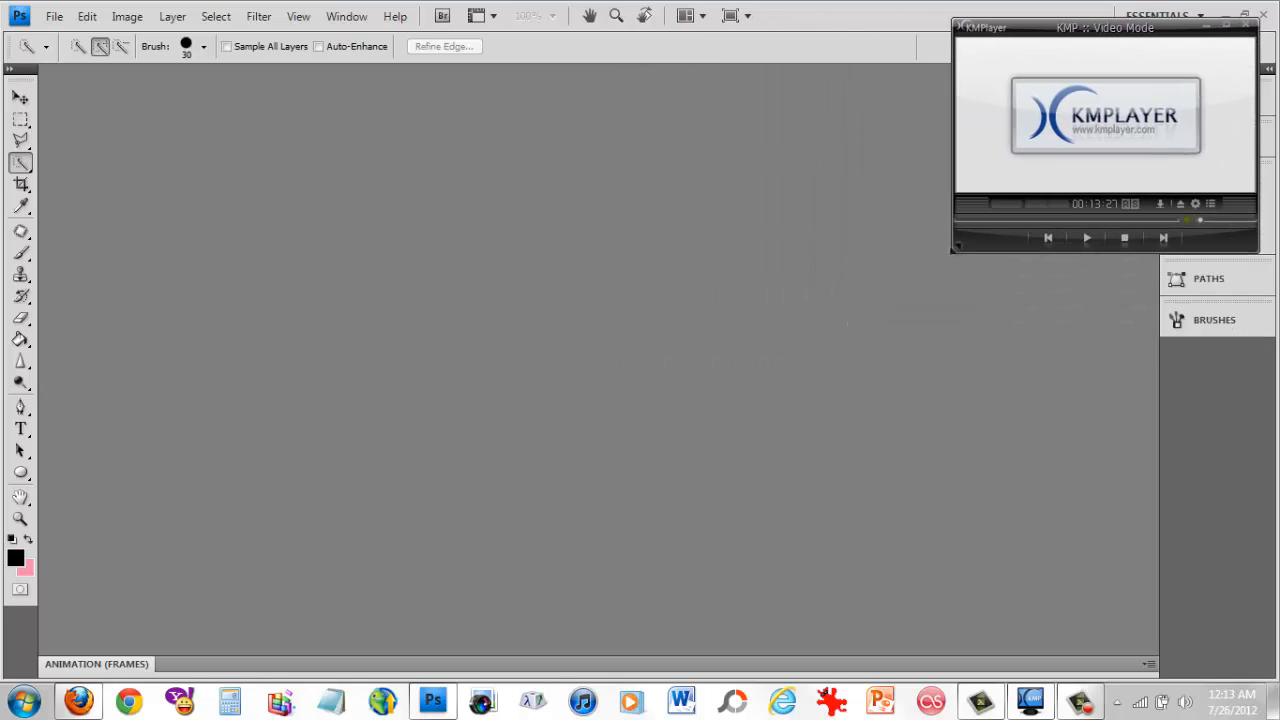
Load the first Doctor Who trailer file from the Downloads folder into KMPlayer and pause it at the start.
{"action": "left_click", "coordinate": [1180, 204]}
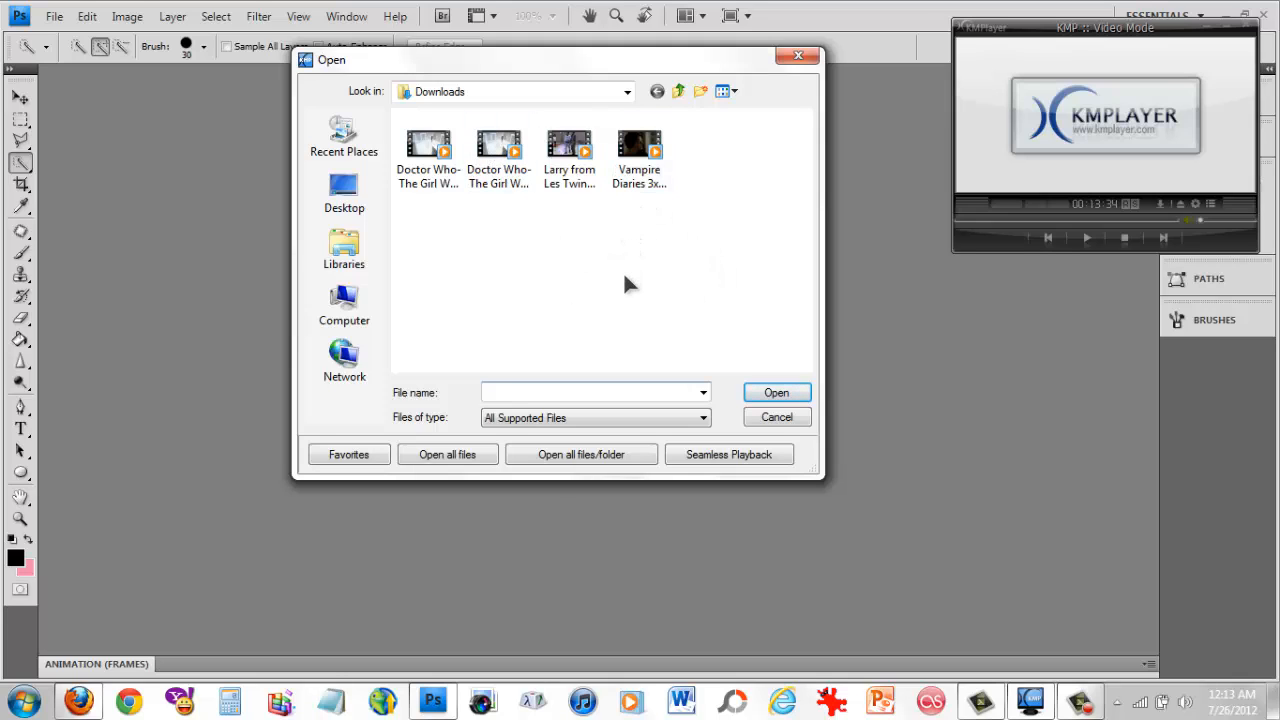
{"action": "double_click", "coordinate": [411, 174]}
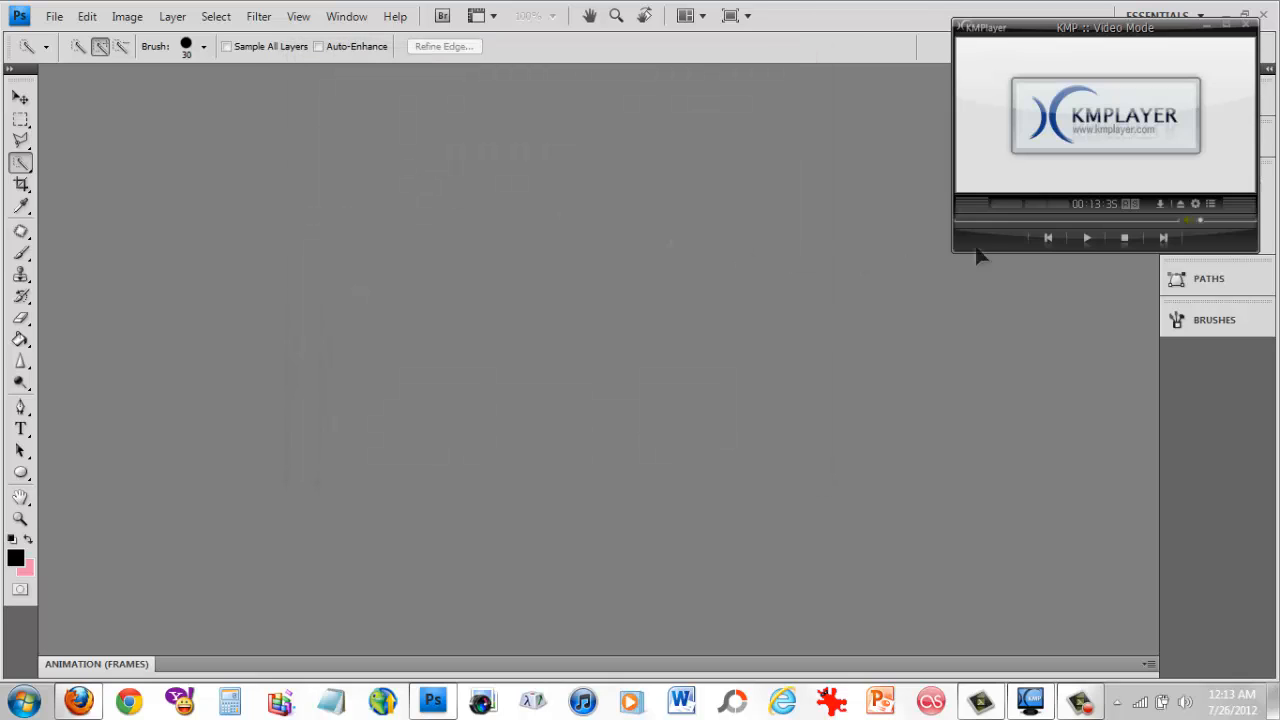
{"action": "left_click", "coordinate": [1087, 240]}
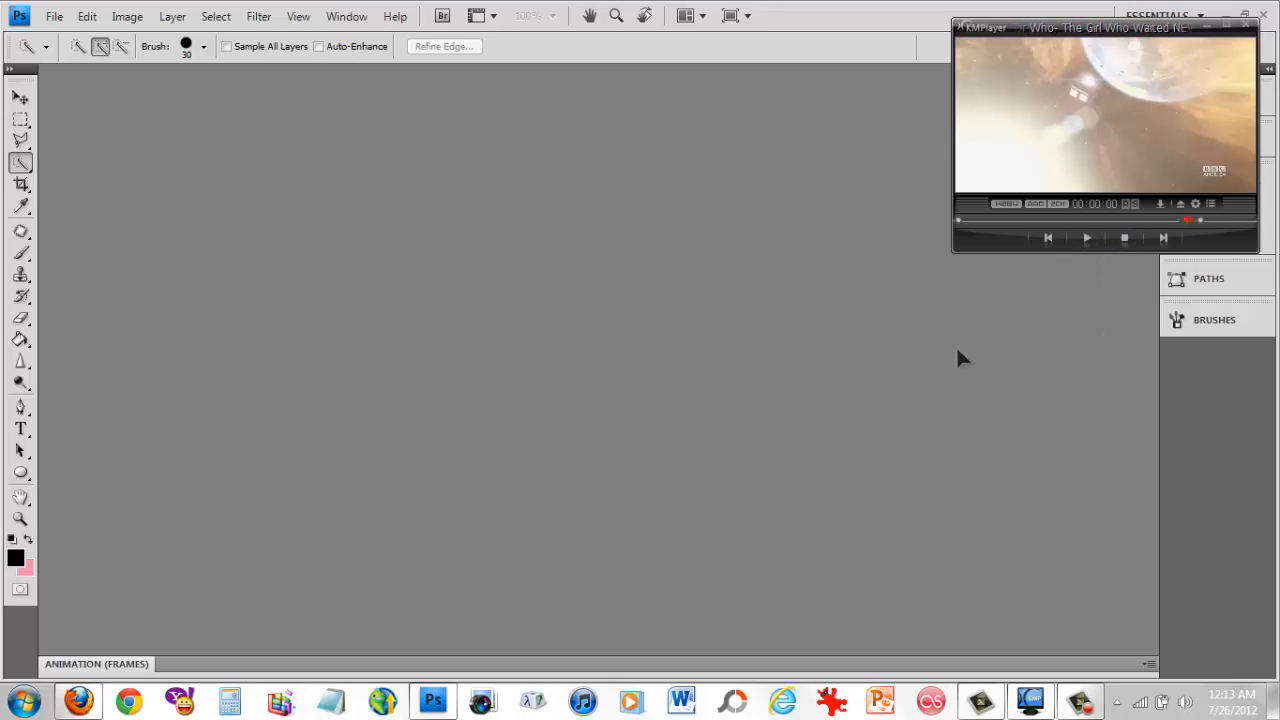
Open KMPlayer's Frame Extraction settings, place the dialog beside the player, and choose Bitmap (fast) as the image format.
{"action": "key", "text": "ctrl+g"}
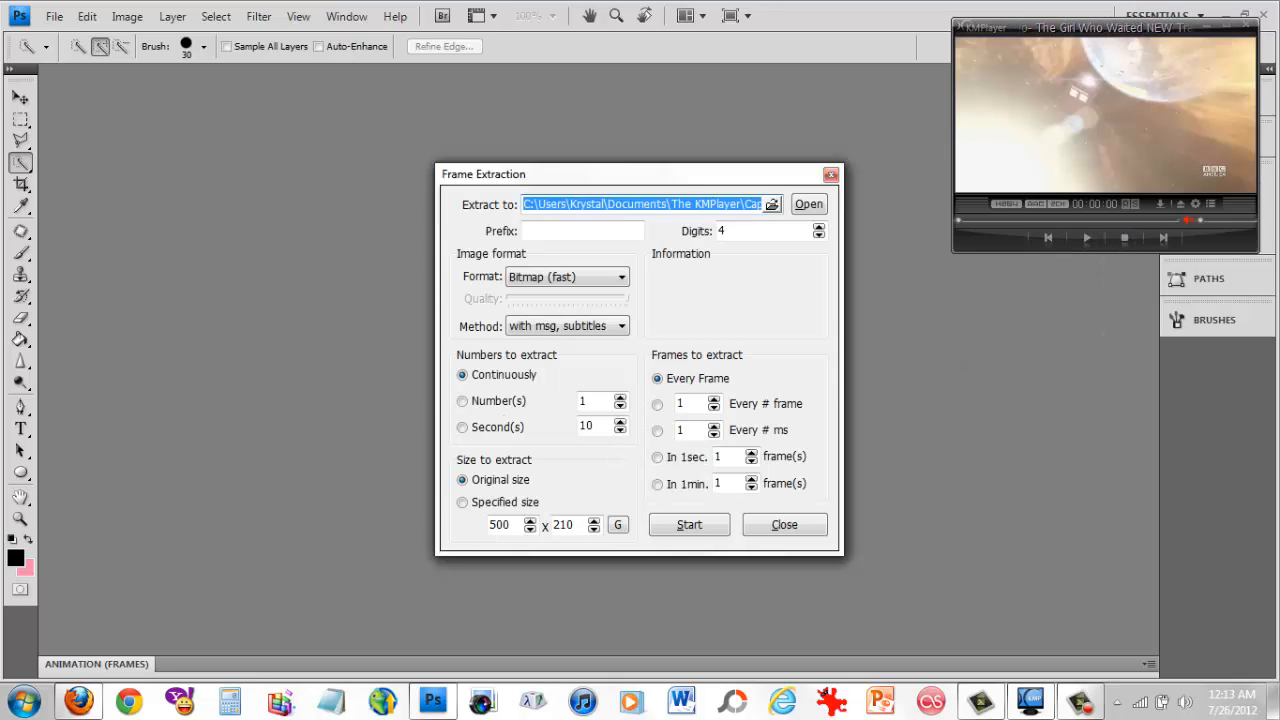
{"action": "left_click_drag", "start_coordinate": [723, 174], "coordinate": [838, 23]}
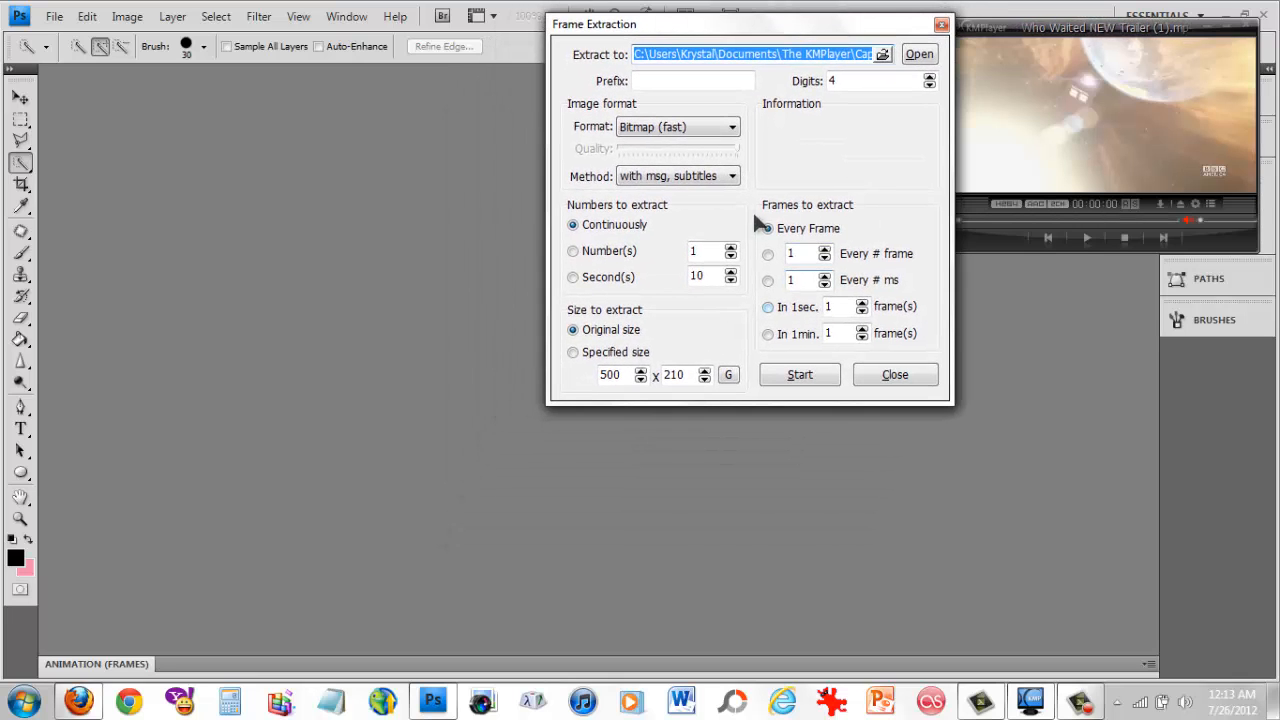
{"action": "left_click", "coordinate": [703, 126]}
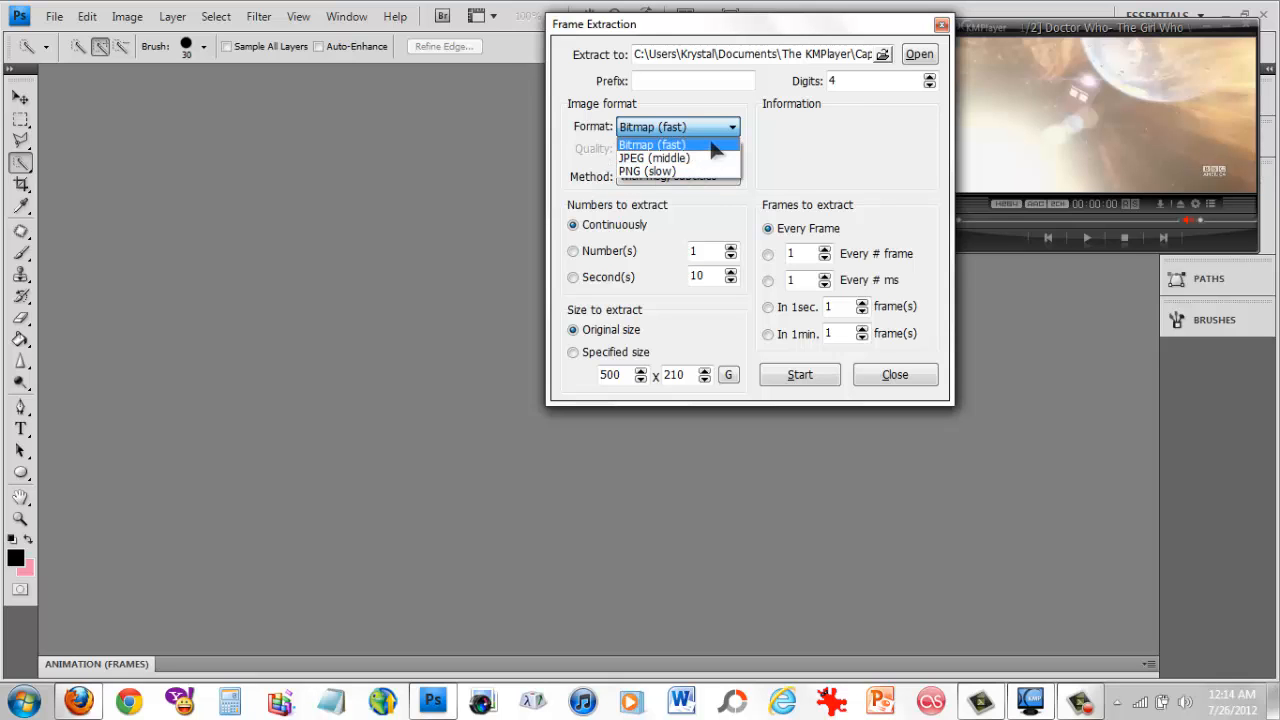
{"action": "left_click", "coordinate": [711, 145]}
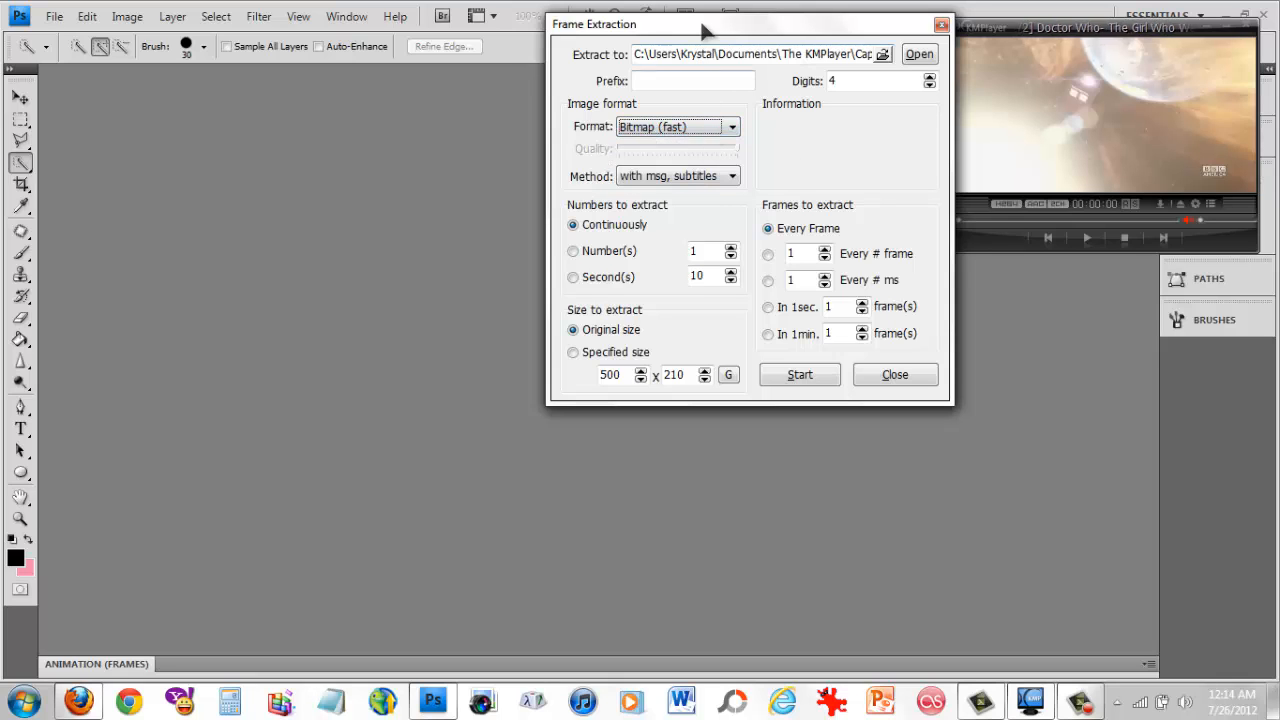
{"action": "mouse_move", "coordinate": [696, 24]}
{"action": "left_mouse_down"}
{"action": "mouse_move", "coordinate": [668, 38]}
{"action": "mouse_move", "coordinate": [695, 23]}
{"action": "left_mouse_up"}
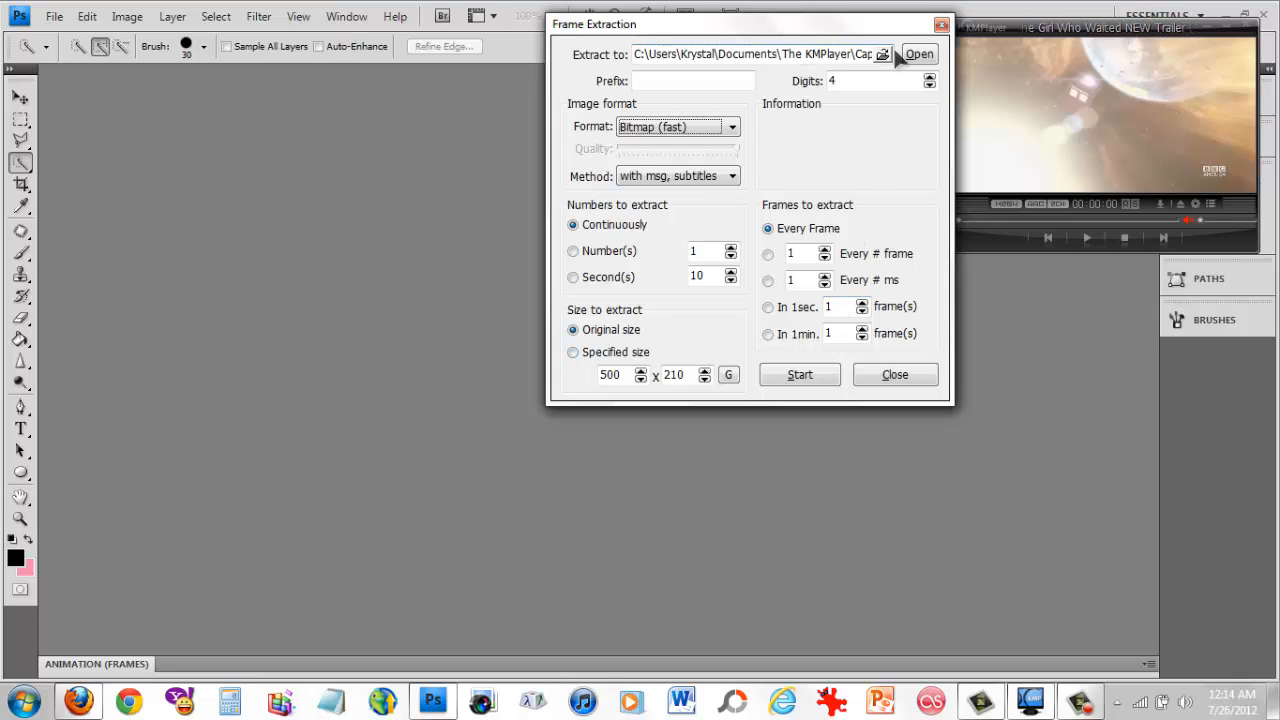
{"action": "left_click_drag", "start_coordinate": [840, 24], "coordinate": [842, 25]}
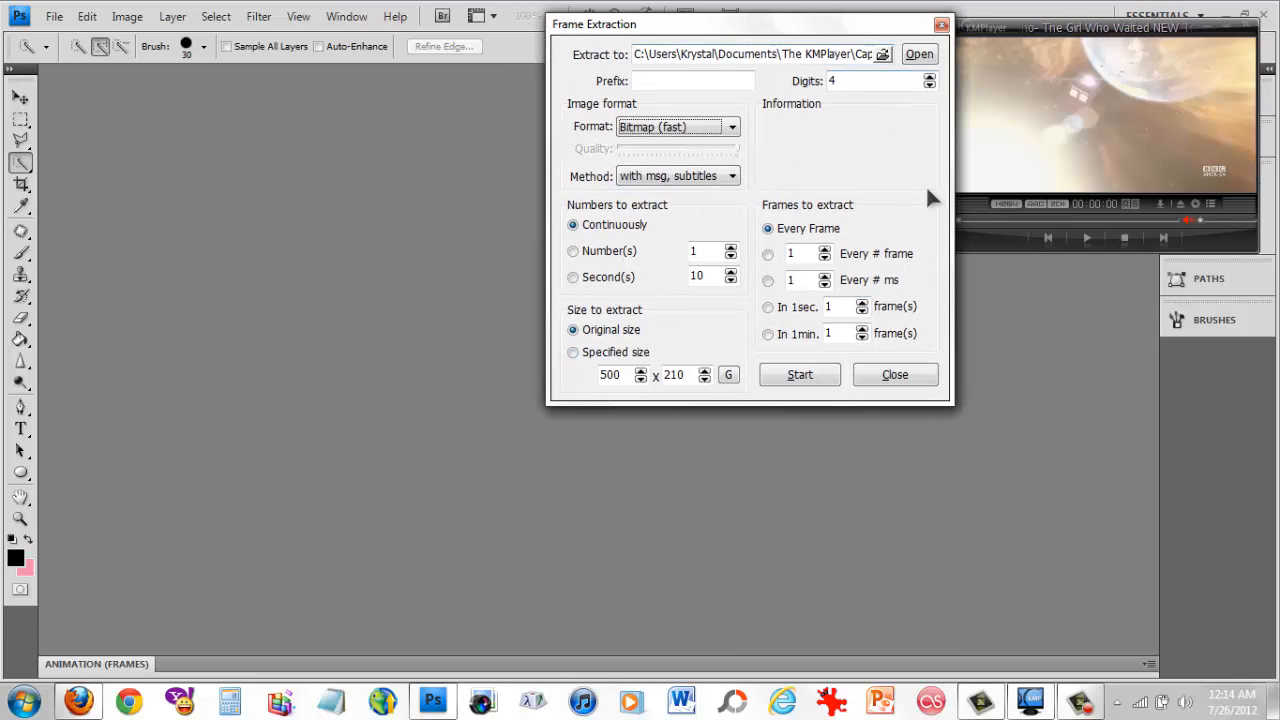
Start and stop a continuous frame extraction, and play and pause the trailer's first few seconds.
{"action": "left_click", "coordinate": [812, 374]}
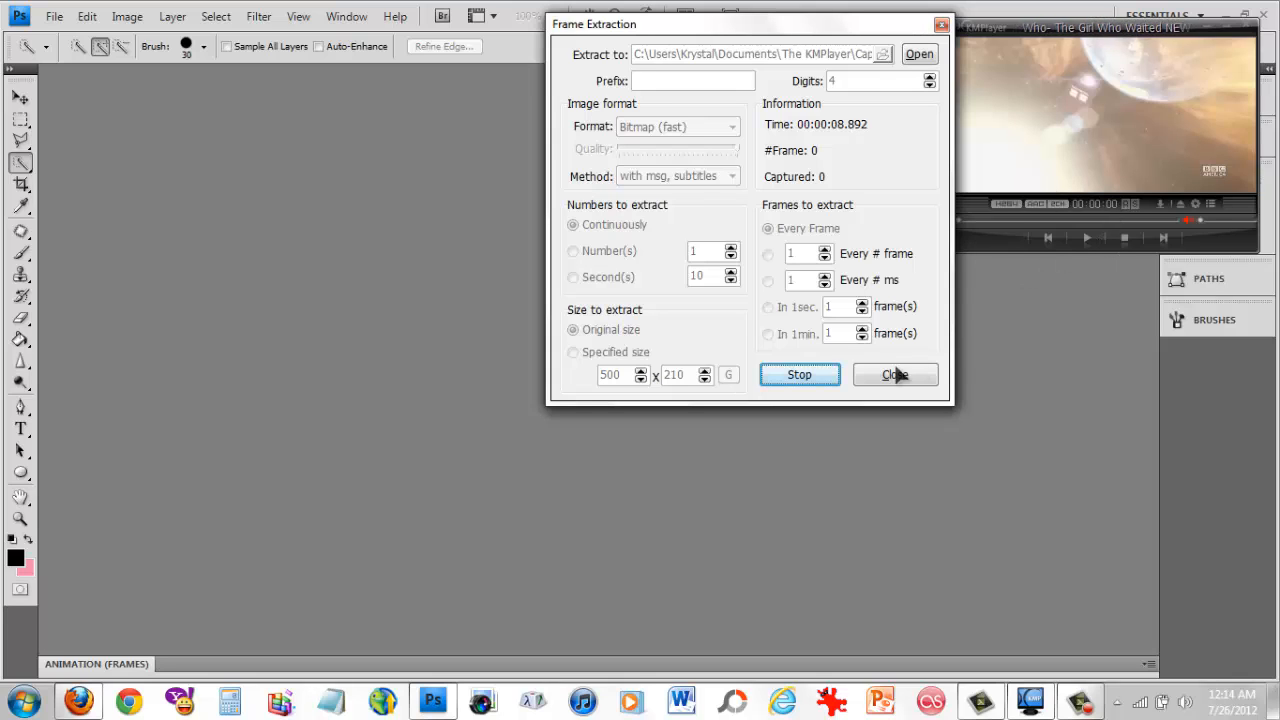
{"action": "left_click", "coordinate": [805, 378]}
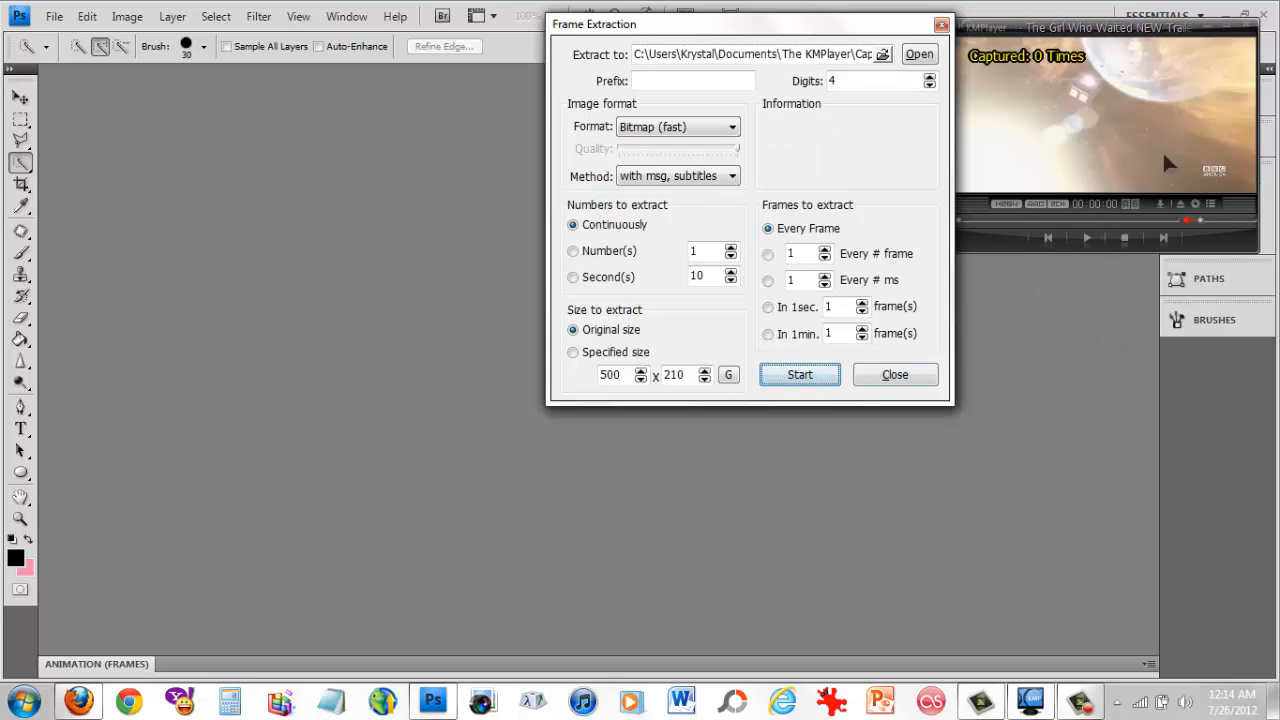
{"action": "left_click", "coordinate": [1087, 240]}
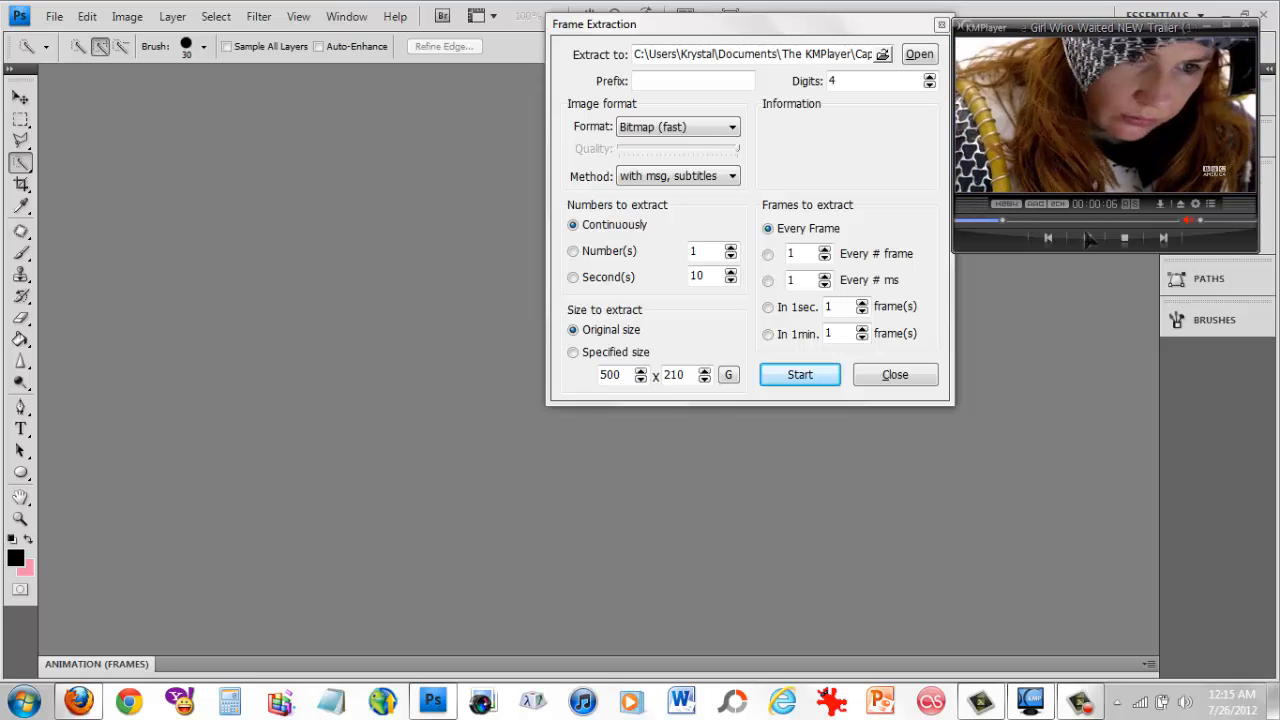
{"action": "key", "text": "Left"}
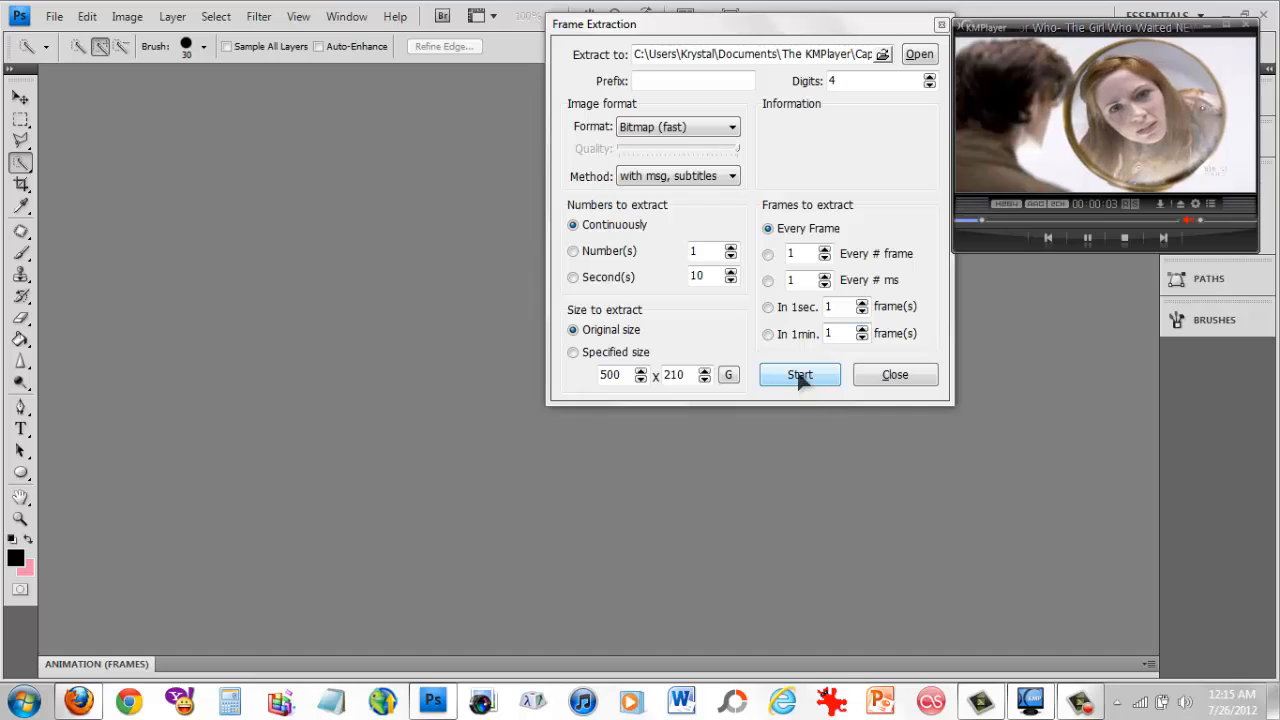
{"action": "left_click", "coordinate": [1088, 240]}
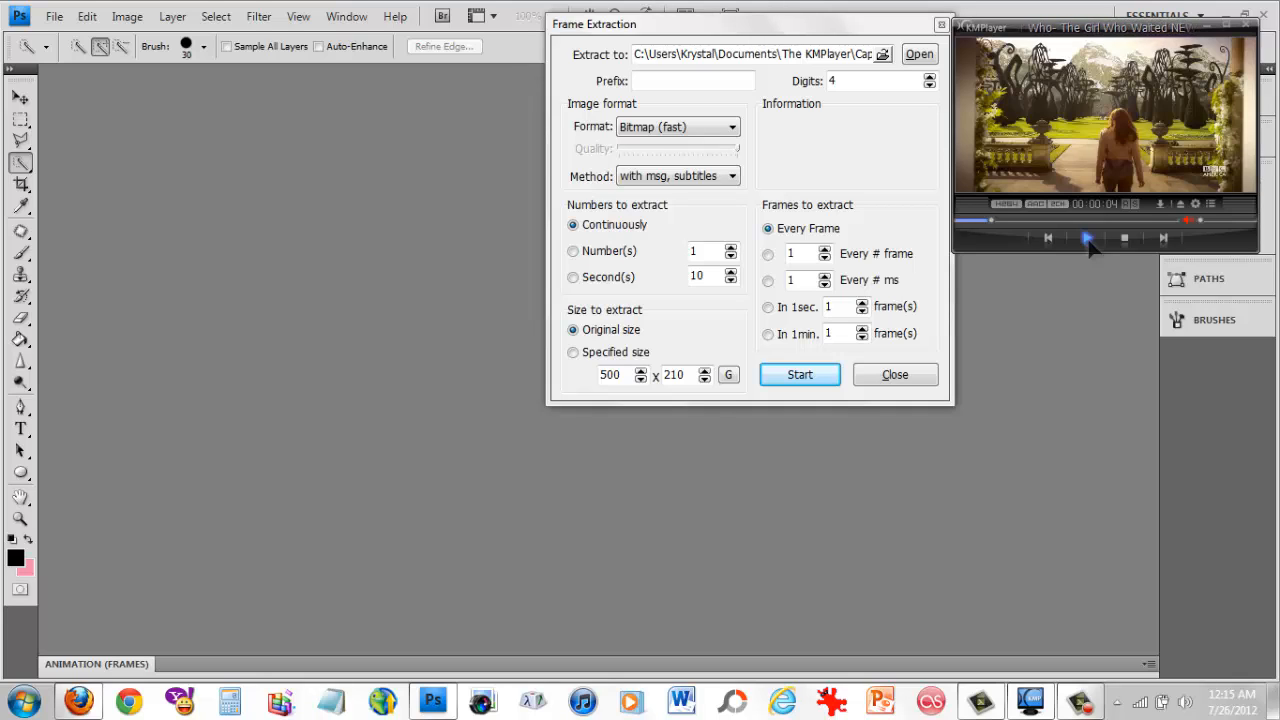
Close KMPlayer and run Photoshop's Load Files into Stack script with Files as the source.
{"action": "left_click", "coordinate": [1246, 26]}
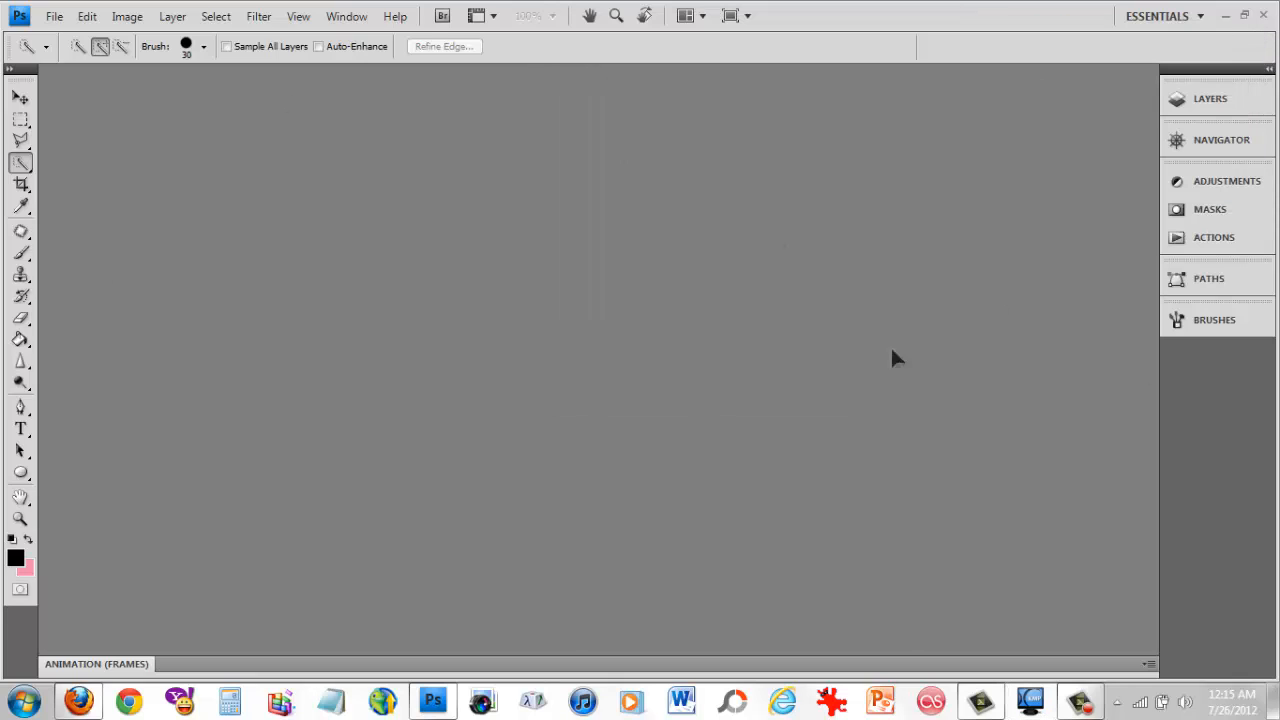
{"action": "left_click", "coordinate": [58, 22]}
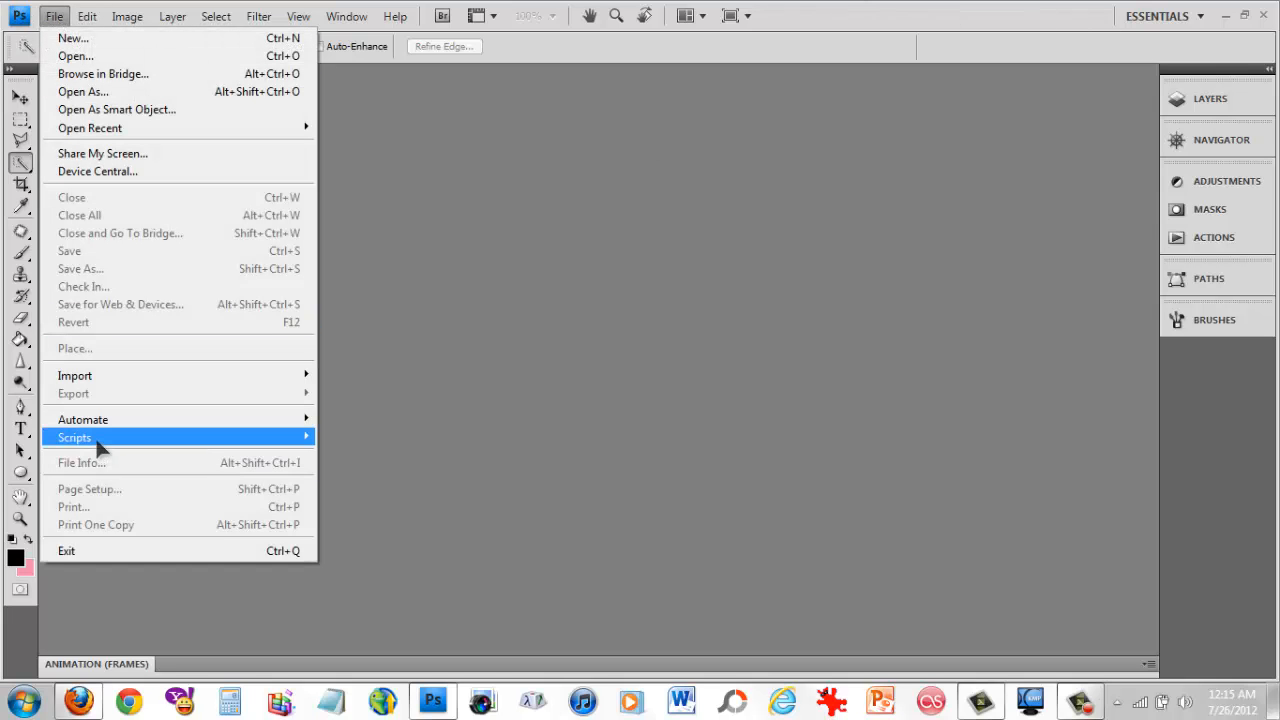
{"action": "mouse_move", "coordinate": [100, 447]}
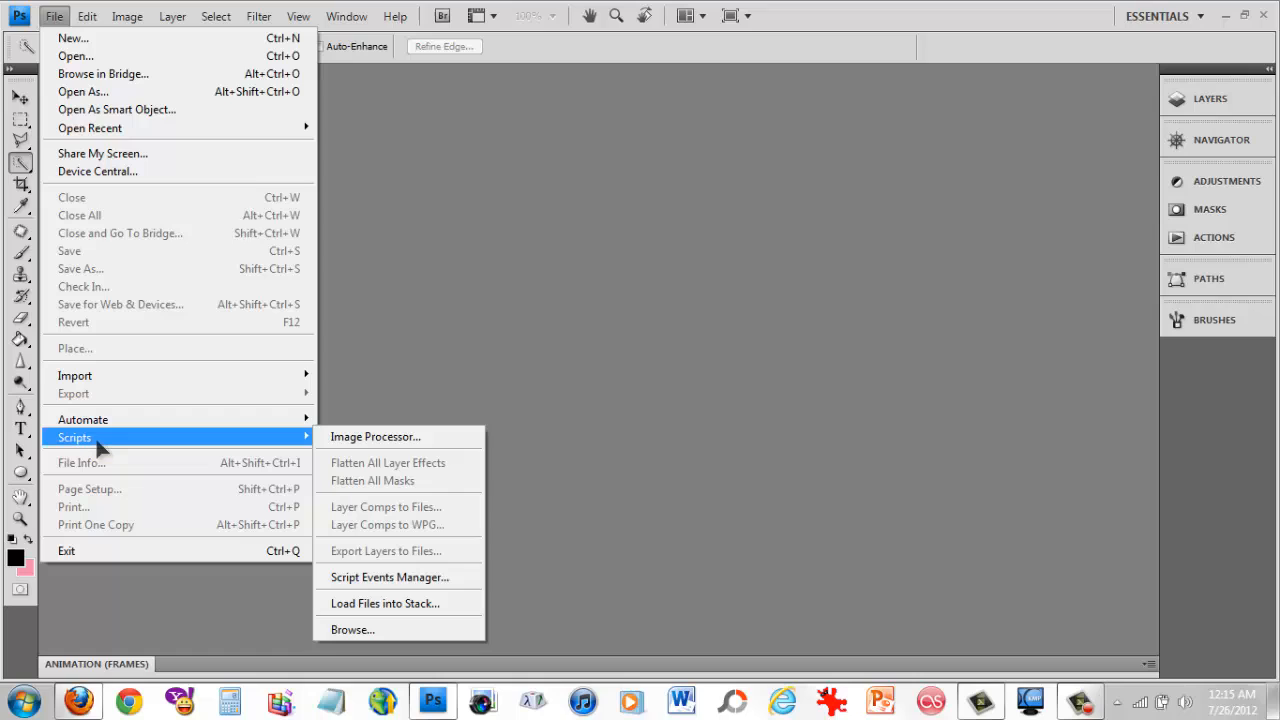
{"action": "left_click", "coordinate": [405, 605]}
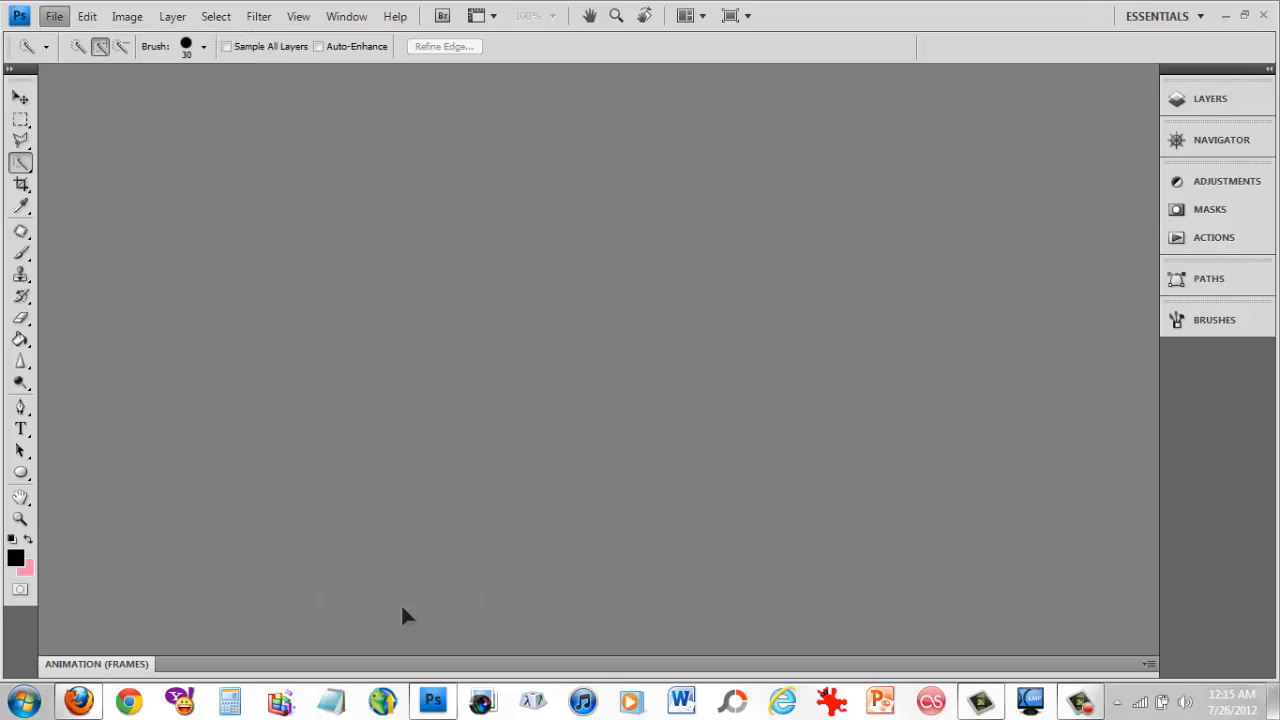
{"action": "mouse_move", "coordinate": [700, 172]}
{"action": "left_mouse_down"}
{"action": "mouse_move", "coordinate": [707, 192]}
{"action": "mouse_move", "coordinate": [642, 177]}
{"action": "mouse_move", "coordinate": [668, 186]}
{"action": "mouse_move", "coordinate": [661, 157]}
{"action": "mouse_move", "coordinate": [687, 151]}
{"action": "left_mouse_up"}
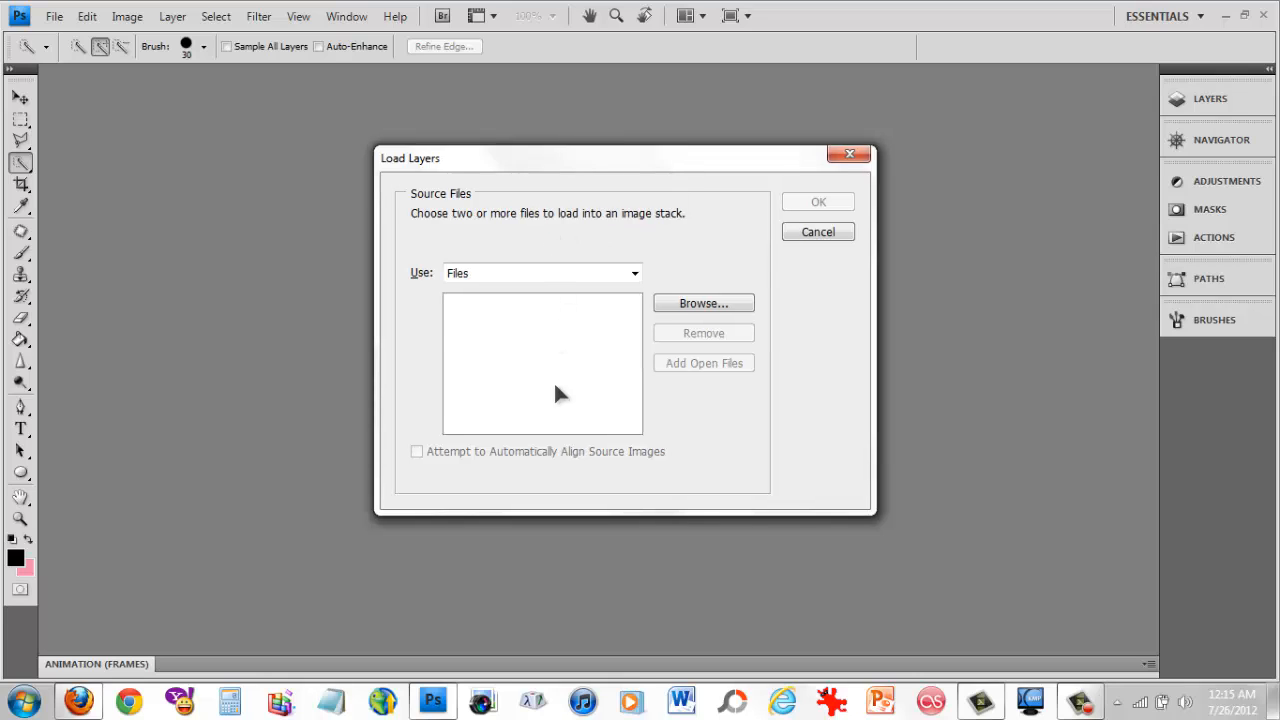
{"action": "left_click", "coordinate": [534, 272]}
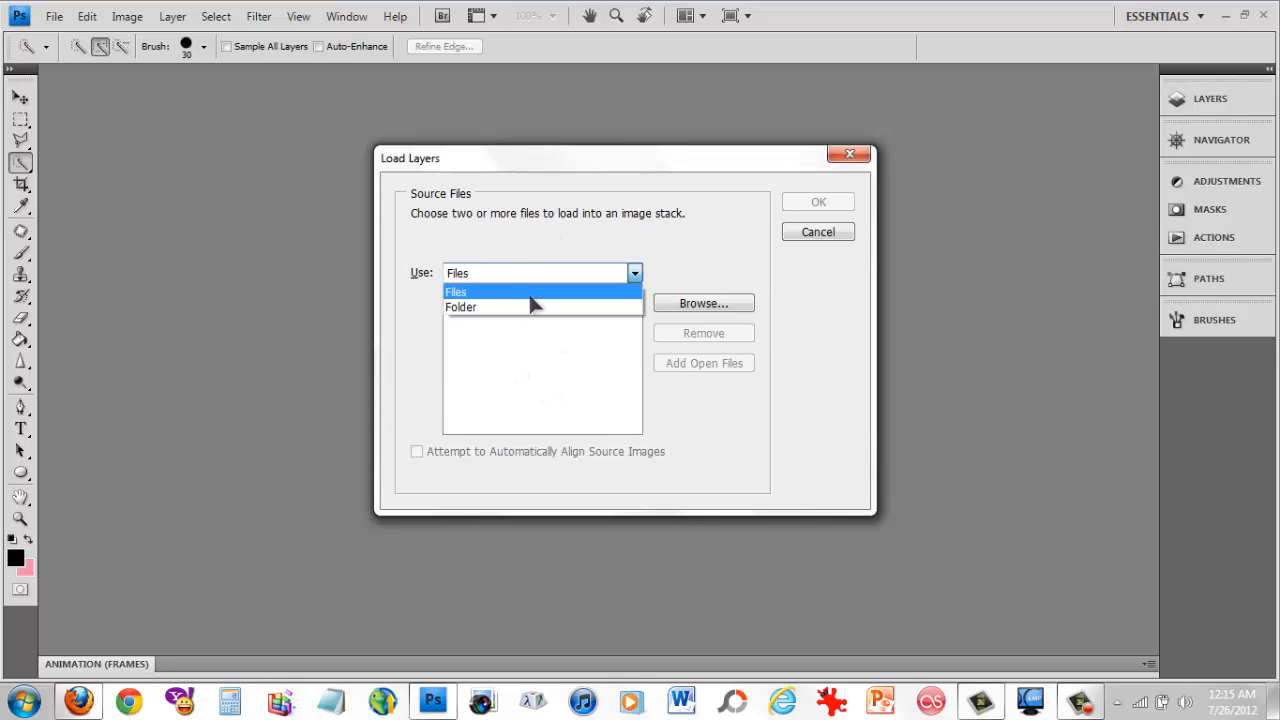
{"action": "left_click", "coordinate": [649, 266]}
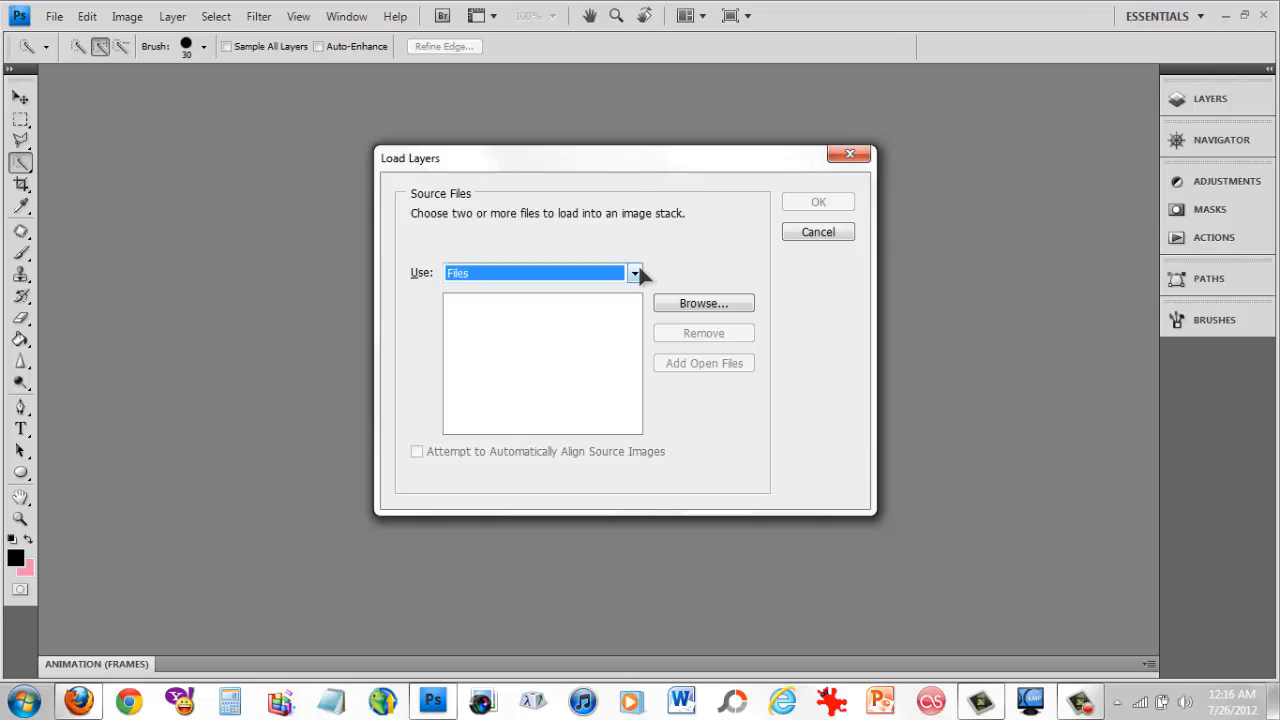
{"action": "left_click", "coordinate": [636, 273]}
{"action": "left_click", "coordinate": [638, 273]}
Browse the source files to the Capture folder inside The KMPlayer folder in the Documents library.
{"action": "left_click", "coordinate": [704, 305]}
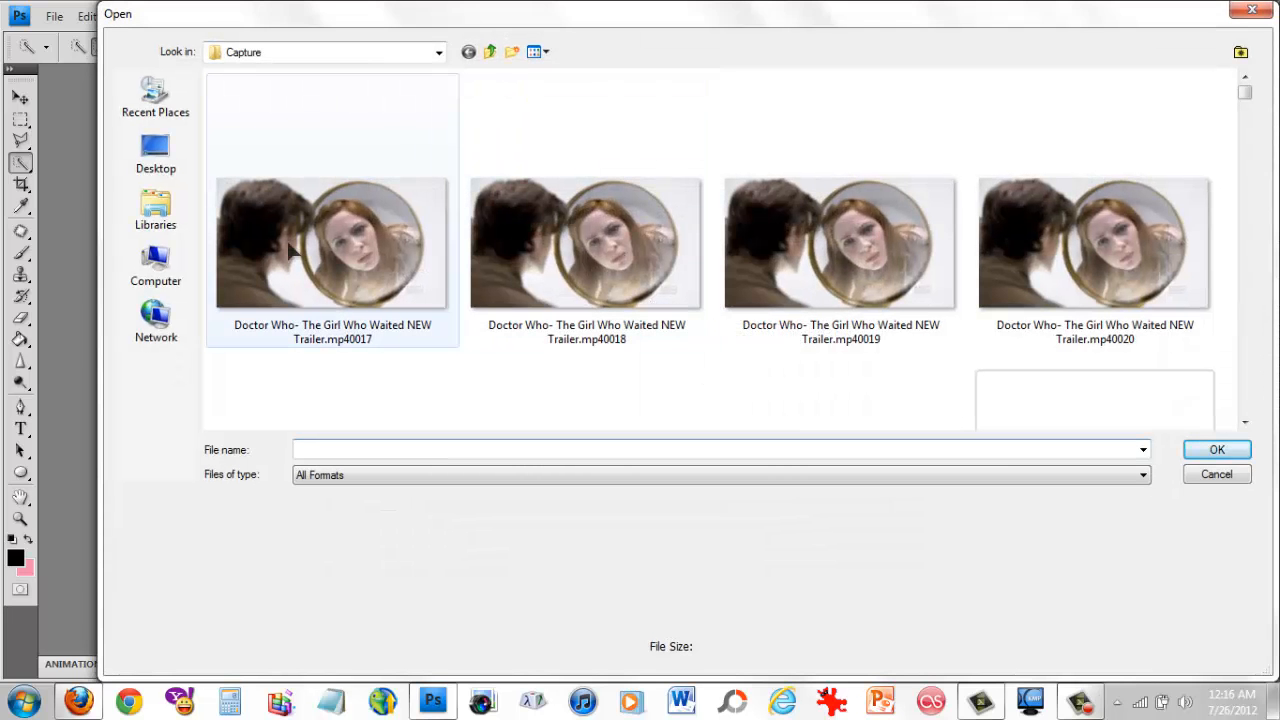
{"action": "left_click", "coordinate": [170, 225]}
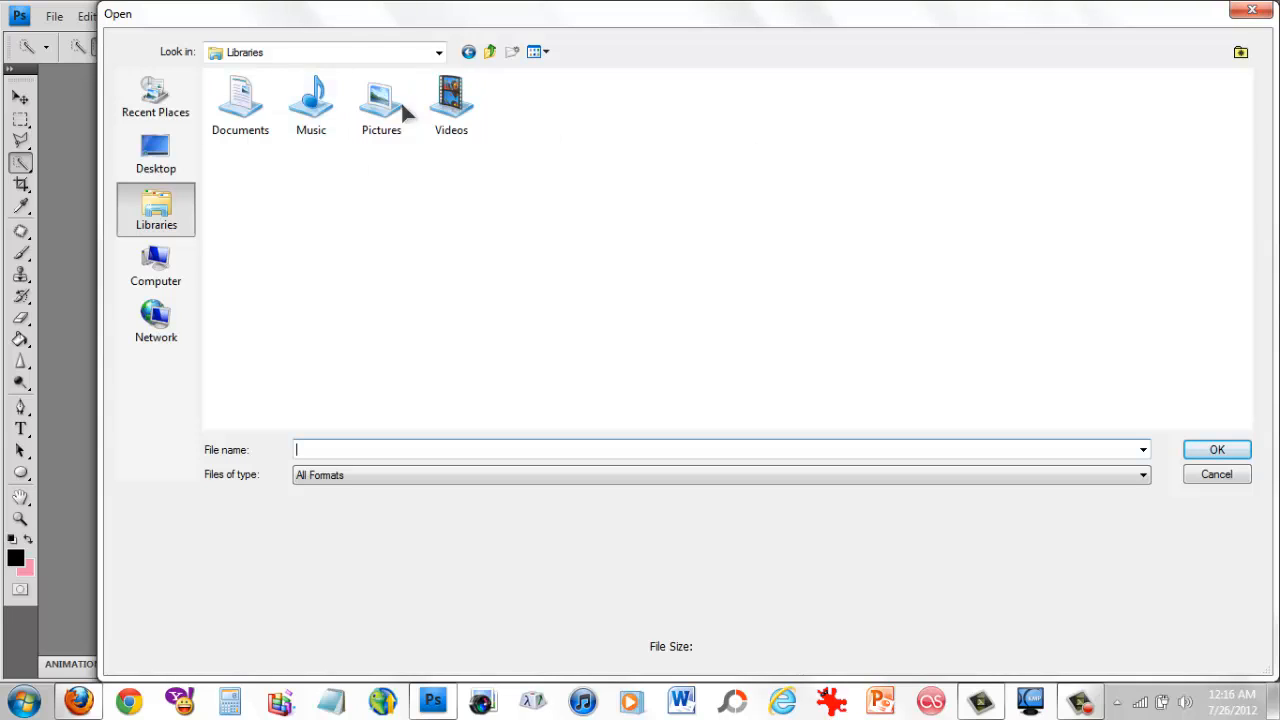
{"action": "double_click", "coordinate": [264, 99]}
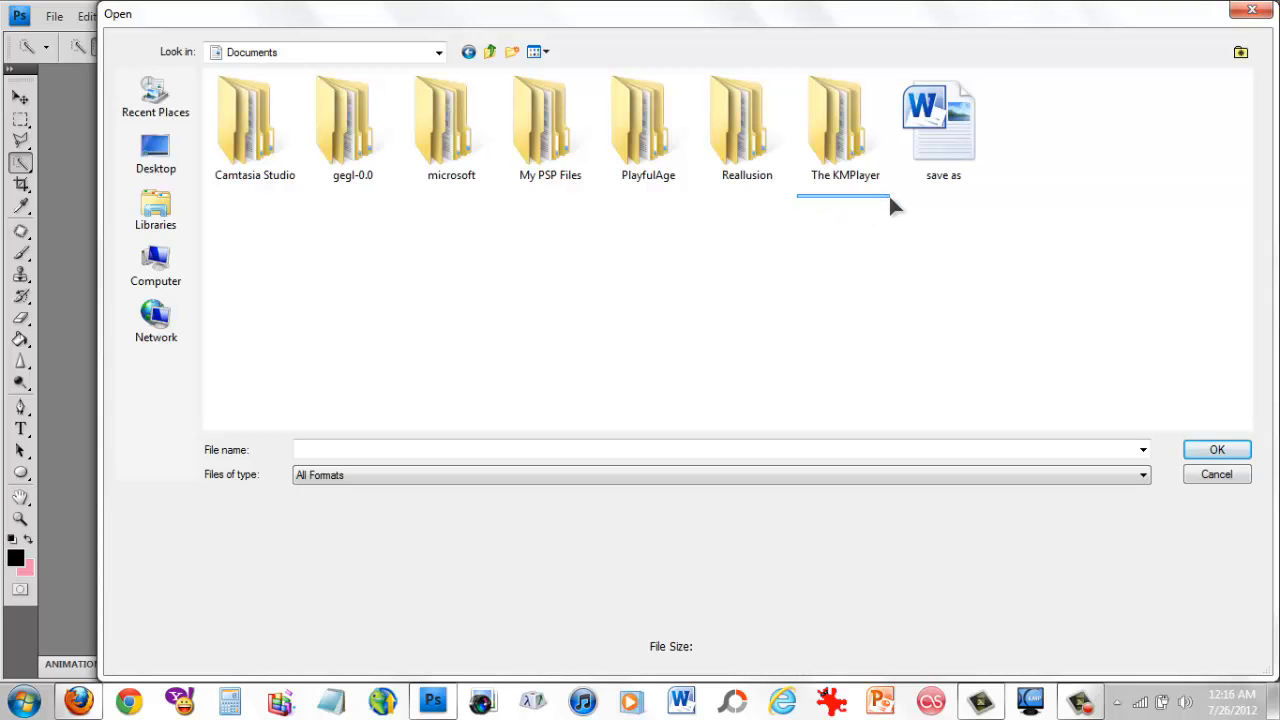
{"action": "double_click", "coordinate": [845, 125]}
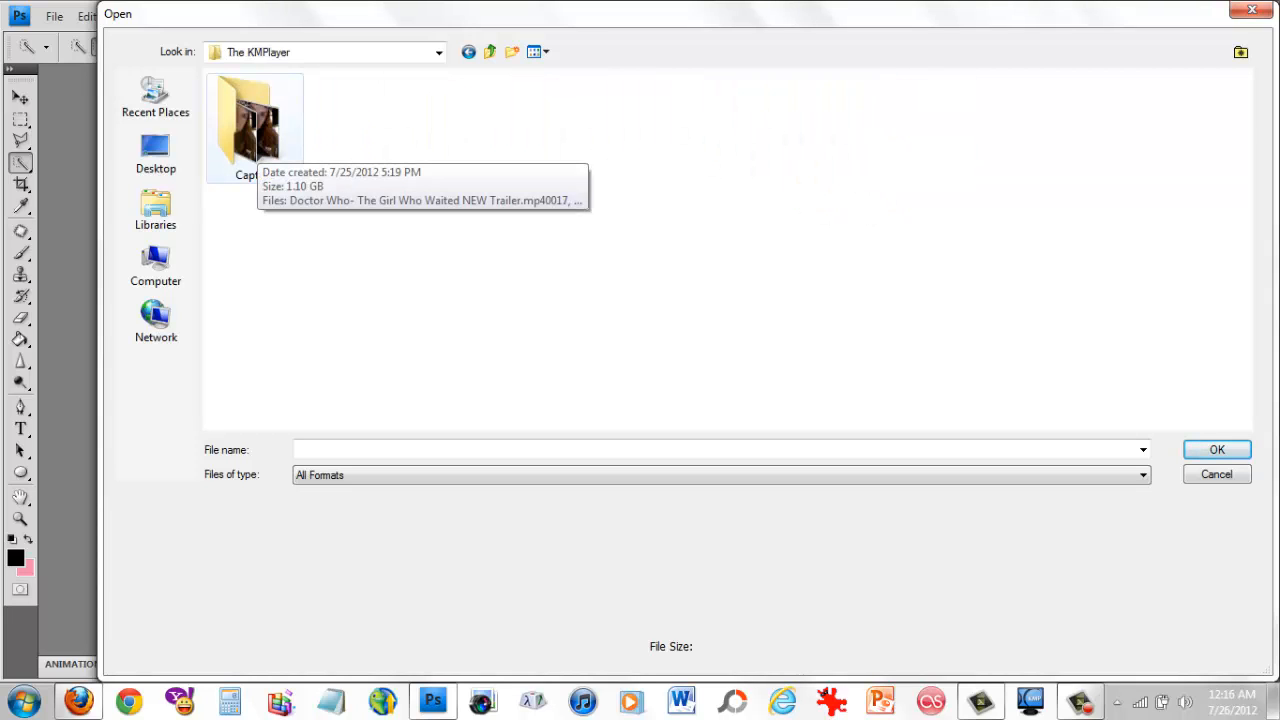
{"action": "double_click", "coordinate": [255, 130]}
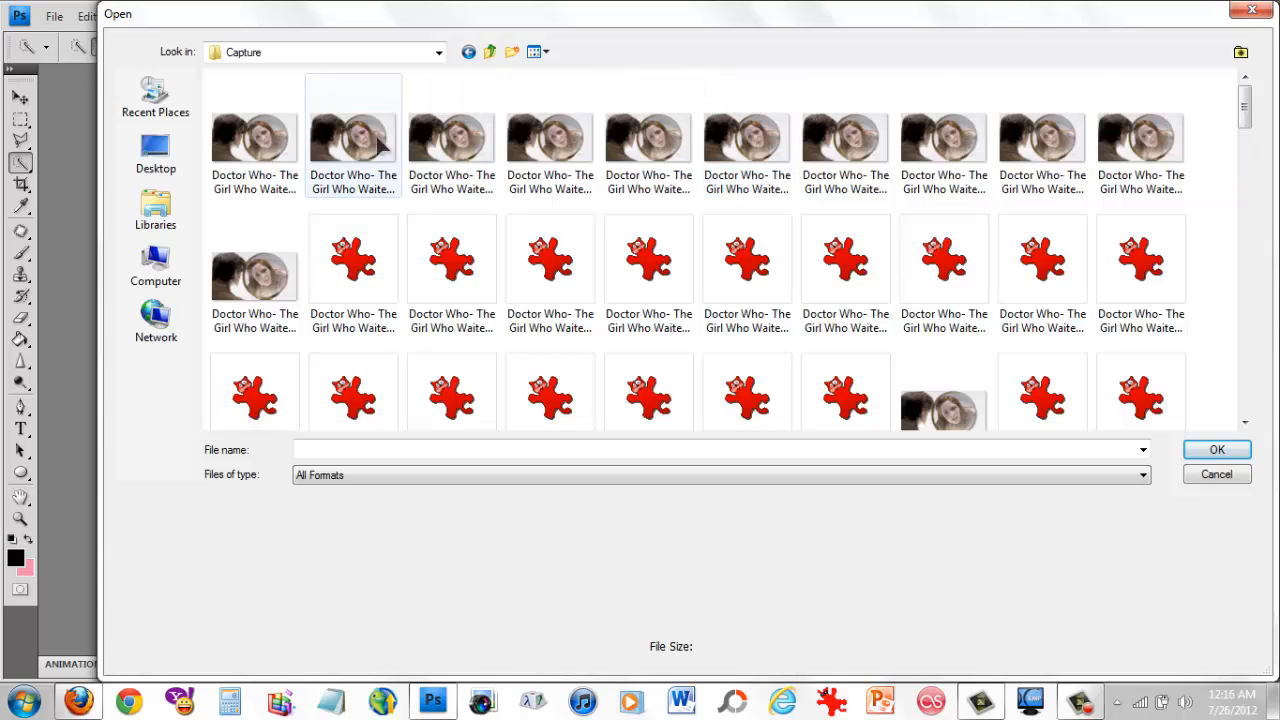
Examine the captured frames and preview those around mp40070 to mp40074 to find where the magnifying-glass and white-room shots end.
{"action": "scroll", "coordinate": [465, 348], "scroll_direction": "down", "scroll_amount": 2}
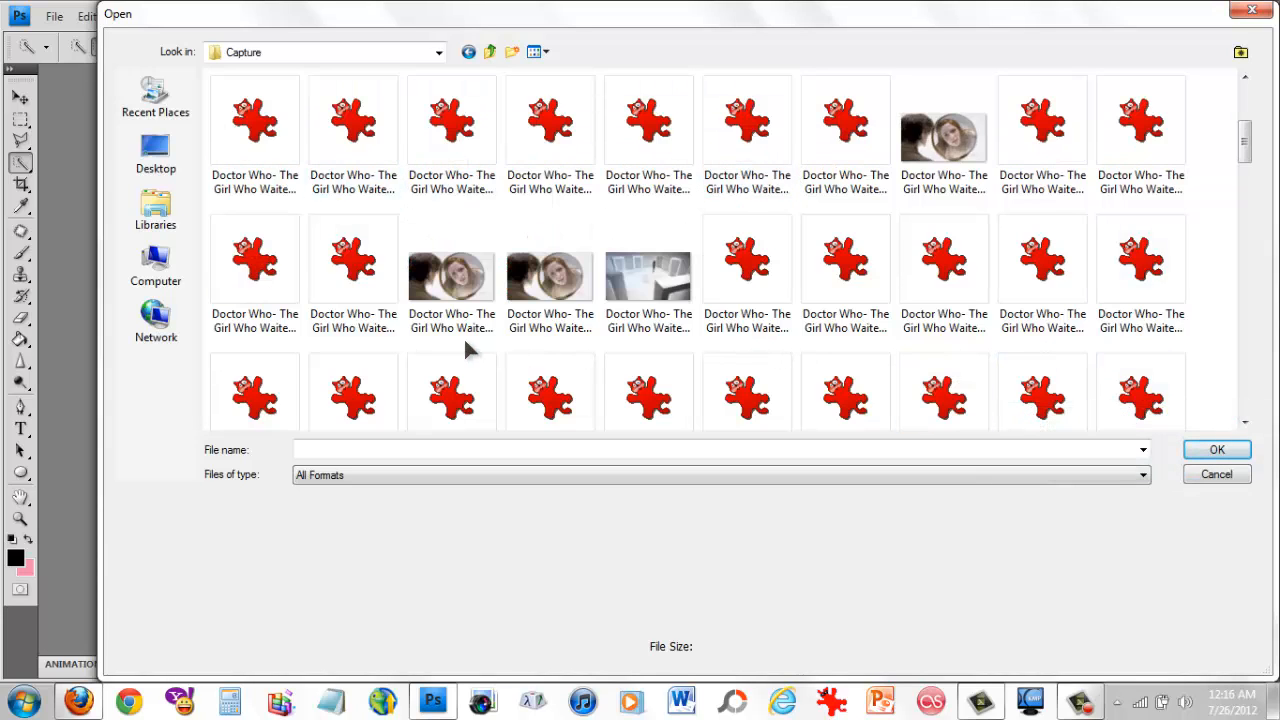
{"action": "scroll", "coordinate": [463, 336], "scroll_direction": "up", "scroll_amount": 2}
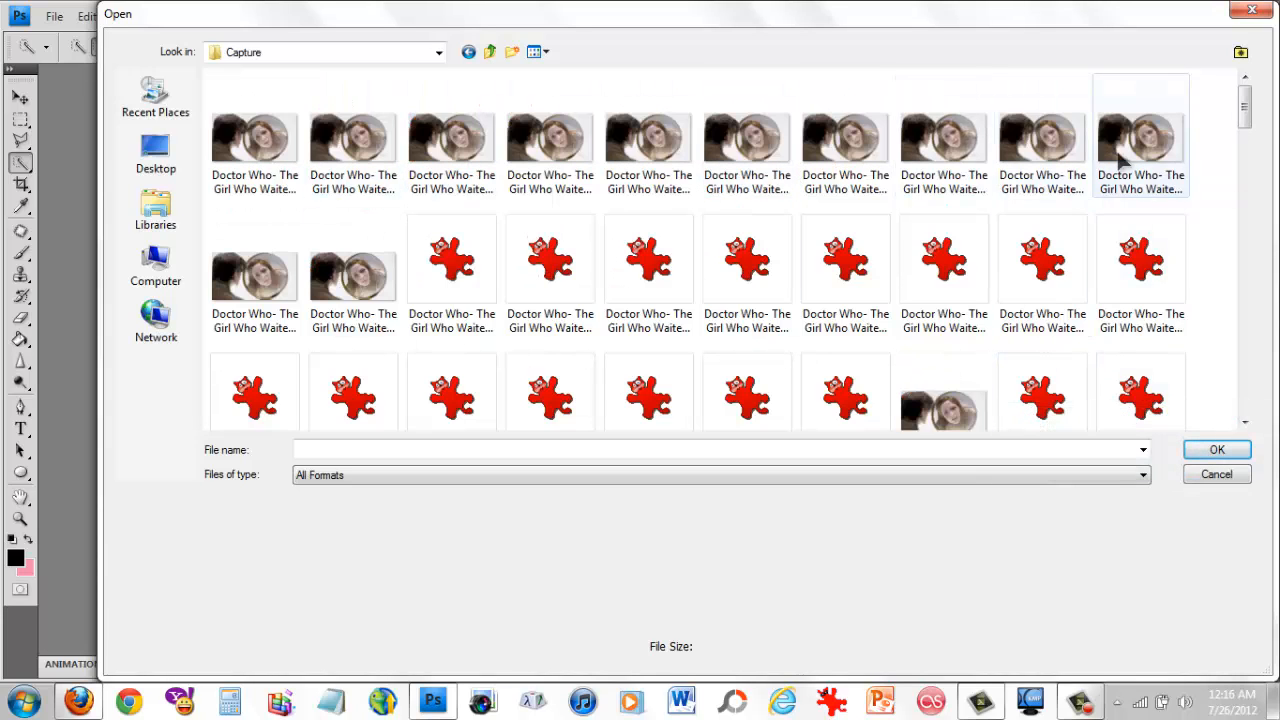
{"action": "left_click", "coordinate": [251, 148]}
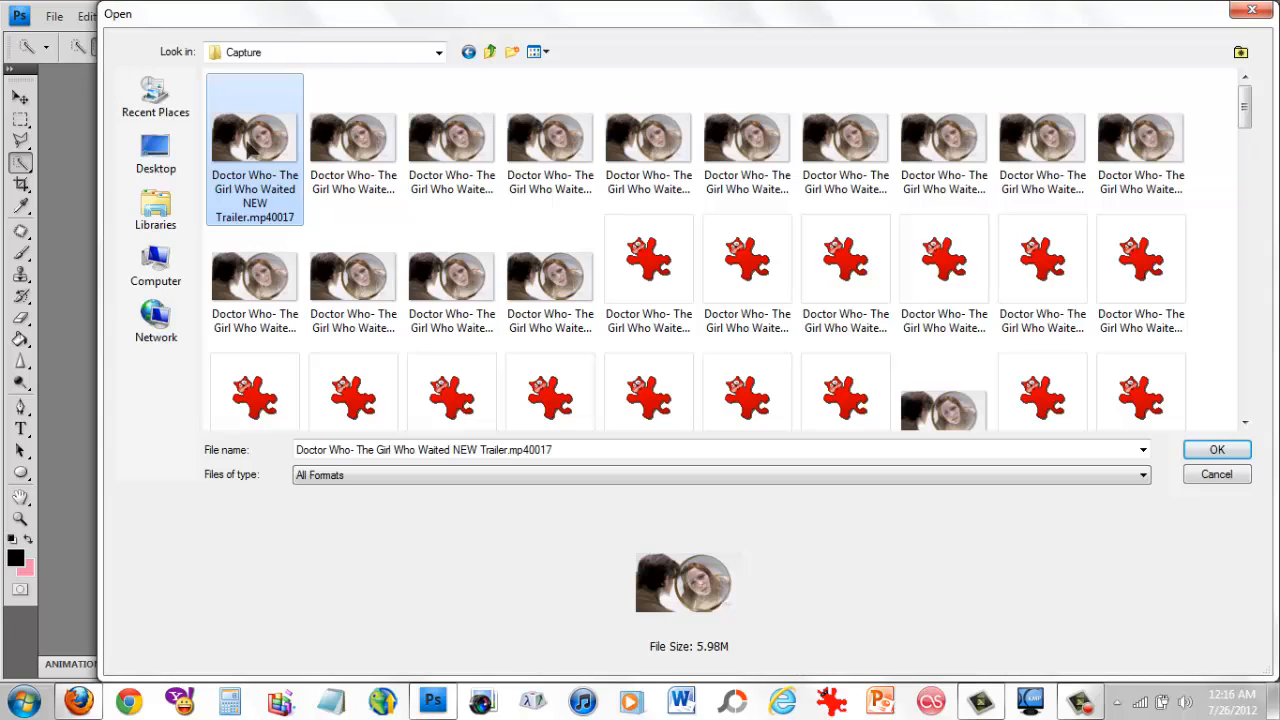
{"action": "scroll", "coordinate": [901, 350], "scroll_direction": "down", "scroll_amount": 3}
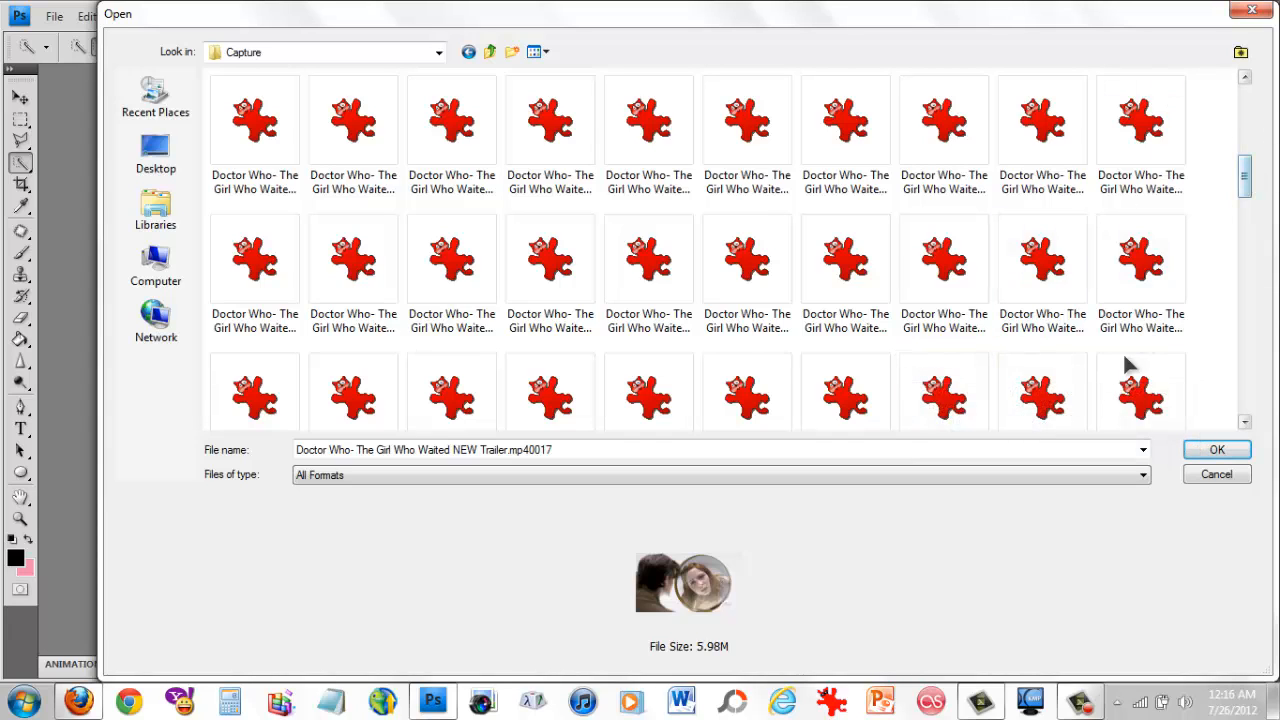
{"action": "left_click", "coordinate": [1140, 393]}
{"action": "left_click", "coordinate": [917, 201]}
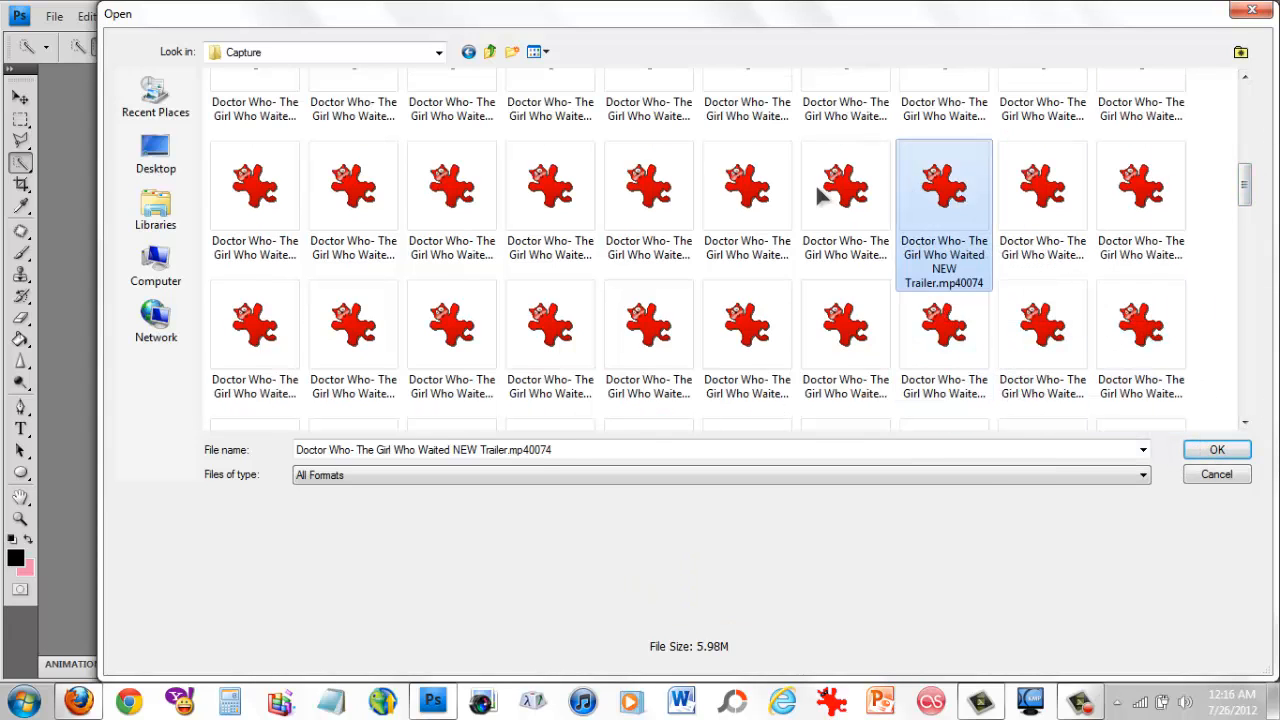
{"action": "left_click", "coordinate": [830, 205]}
{"action": "left_click", "coordinate": [511, 204]}
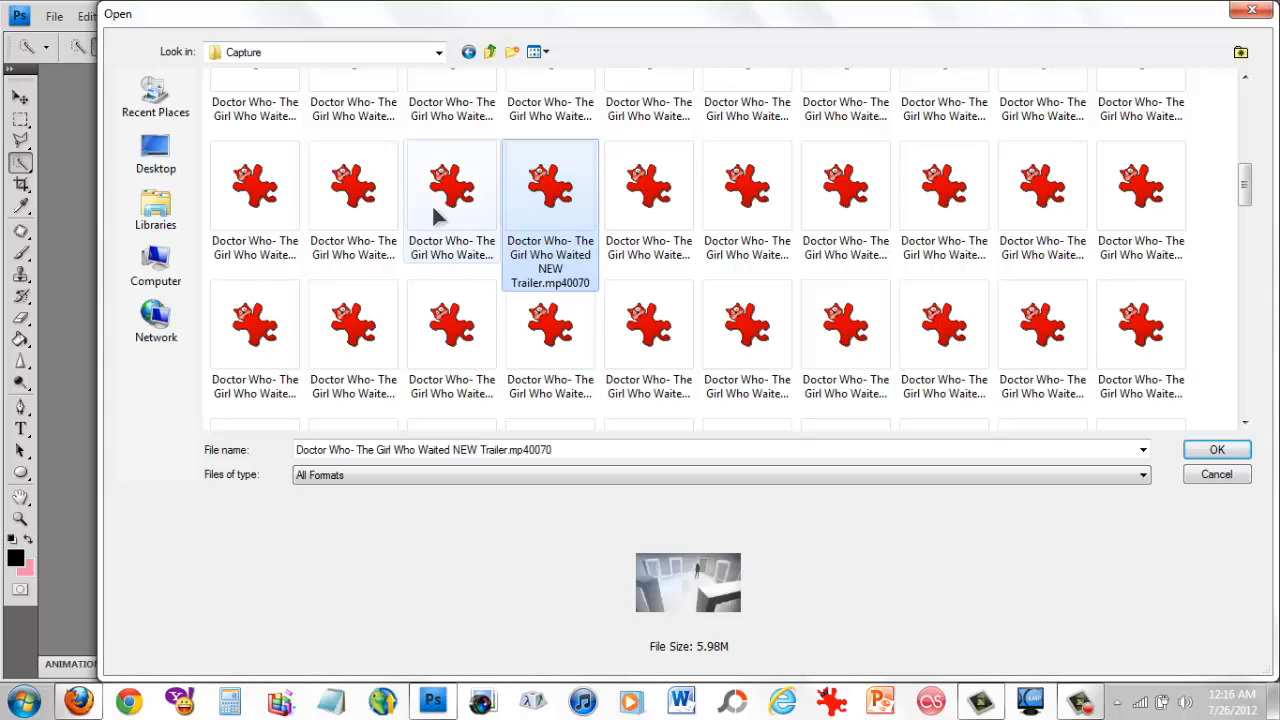
{"action": "left_click", "coordinate": [653, 203]}
{"action": "left_click", "coordinate": [782, 200]}
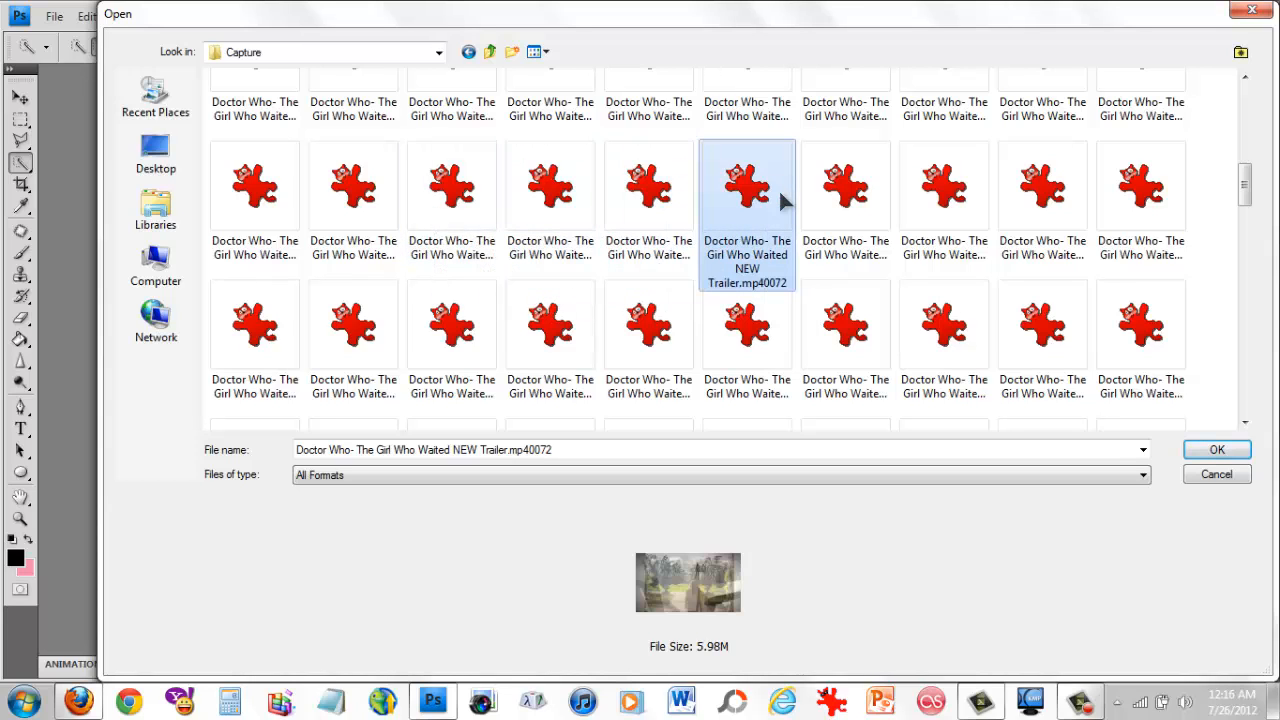
Load the captured trailer frames from mp40017 through mp40071 into one image stack, without automatic alignment.
{"action": "left_click", "coordinate": [652, 200]}
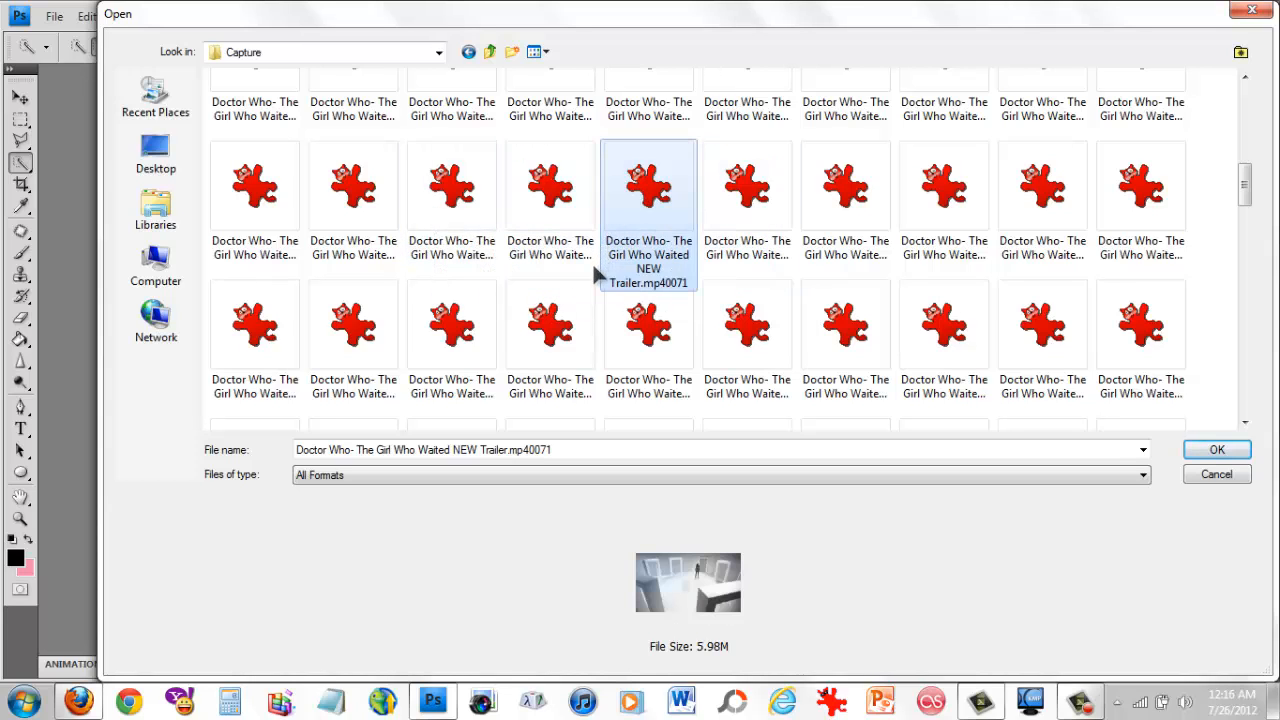
{"action": "scroll", "coordinate": [592, 262], "scroll_direction": "up", "scroll_amount": 5}
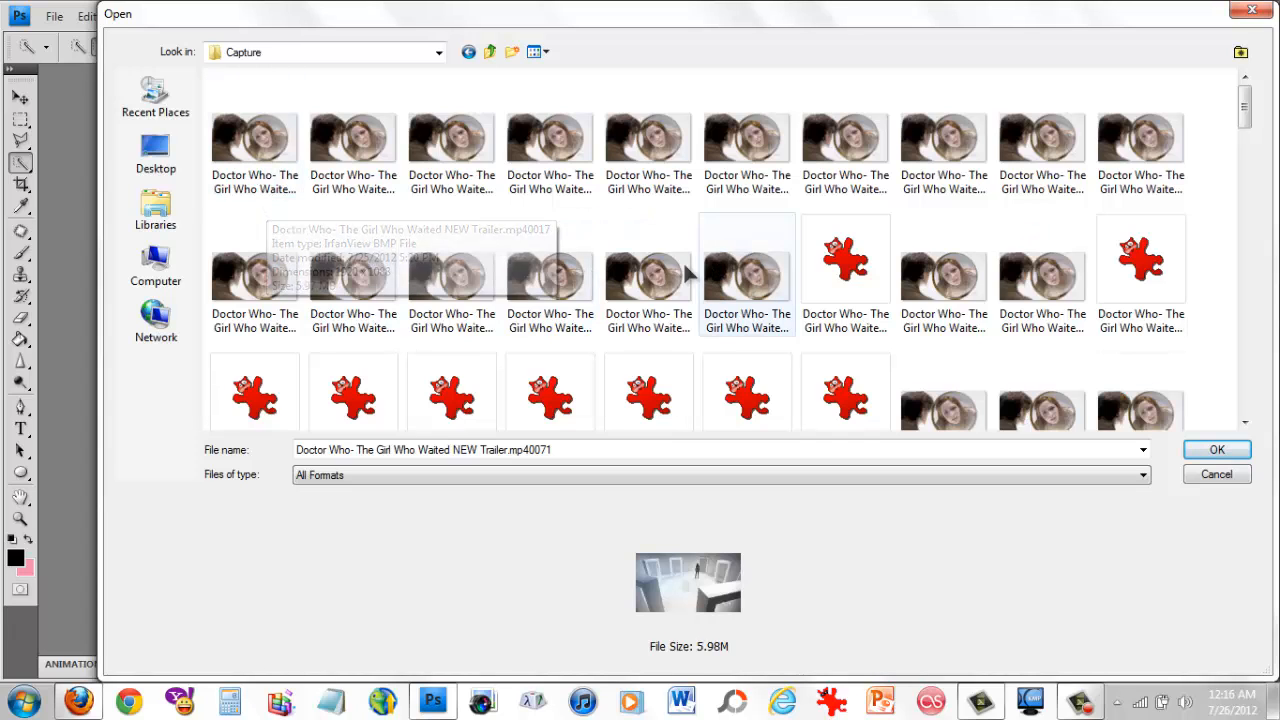
{"action": "key", "text": "ctrl+a"}
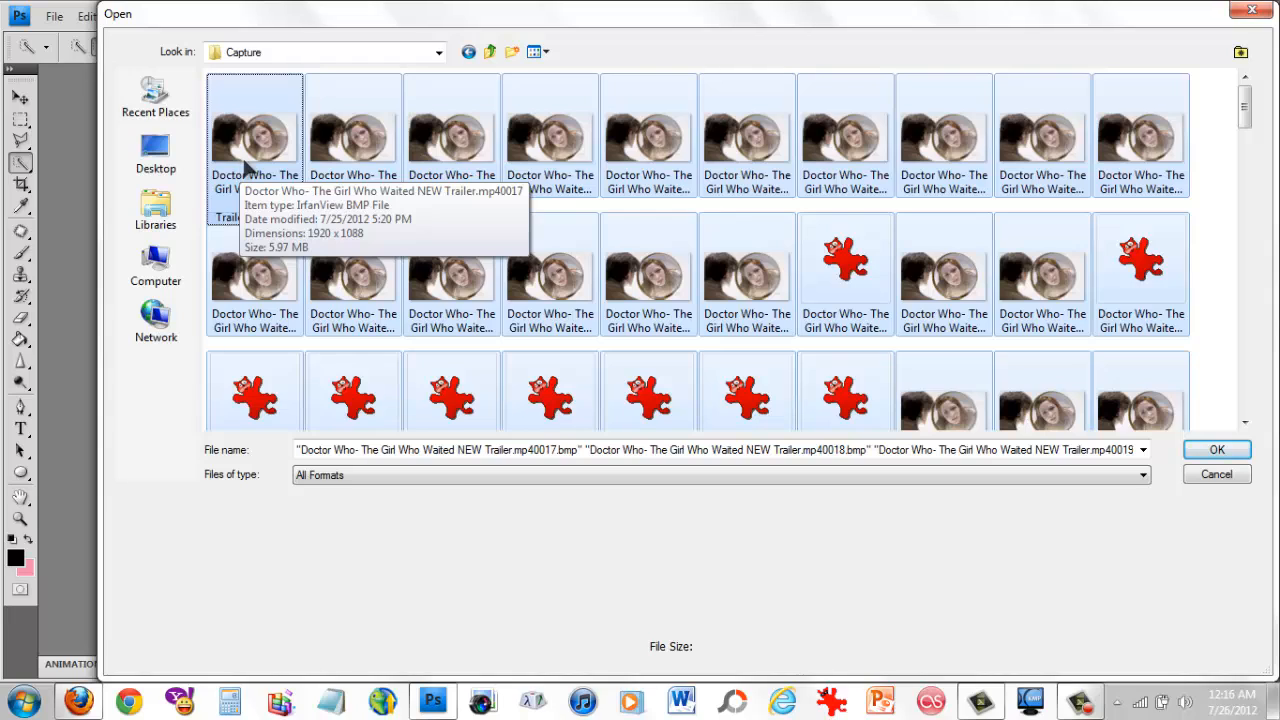
{"action": "left_click", "coordinate": [1238, 453]}
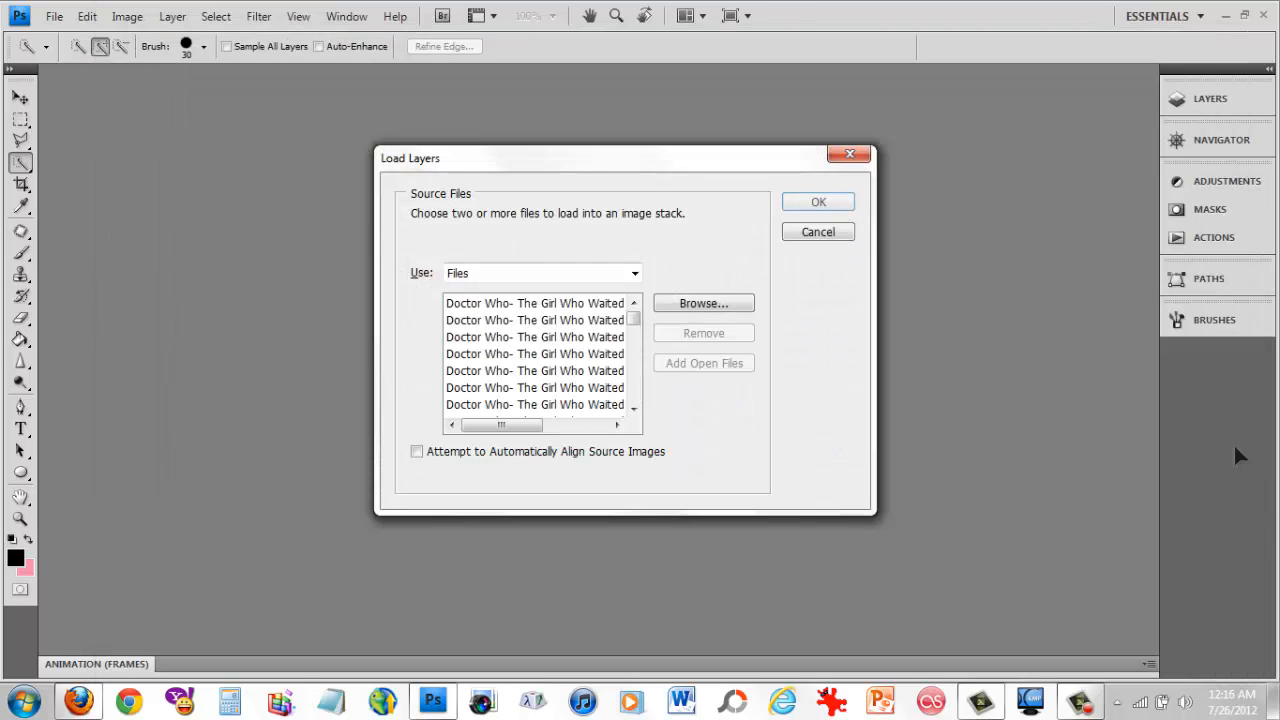
{"action": "left_click", "coordinate": [832, 204]}
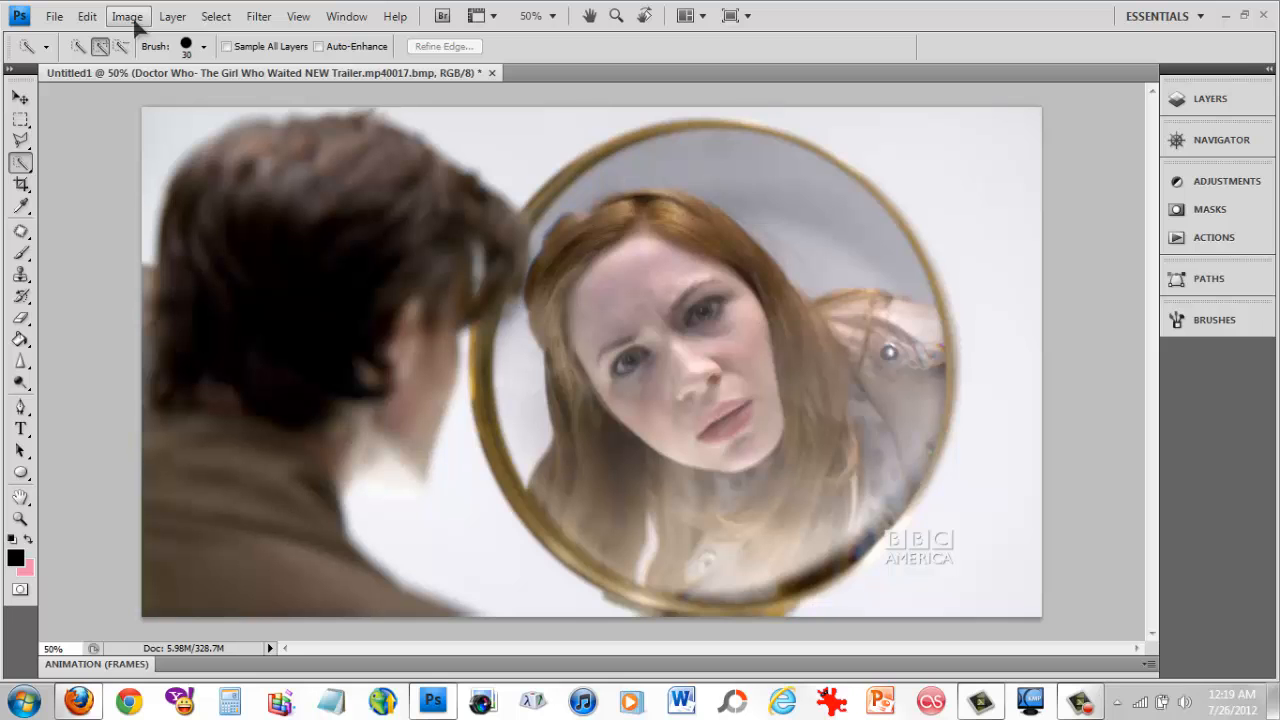
Switch to Firefox and check the photoset template dimensions on the welovetemplates Tumblr page.
{"action": "left_click", "coordinate": [79, 700]}
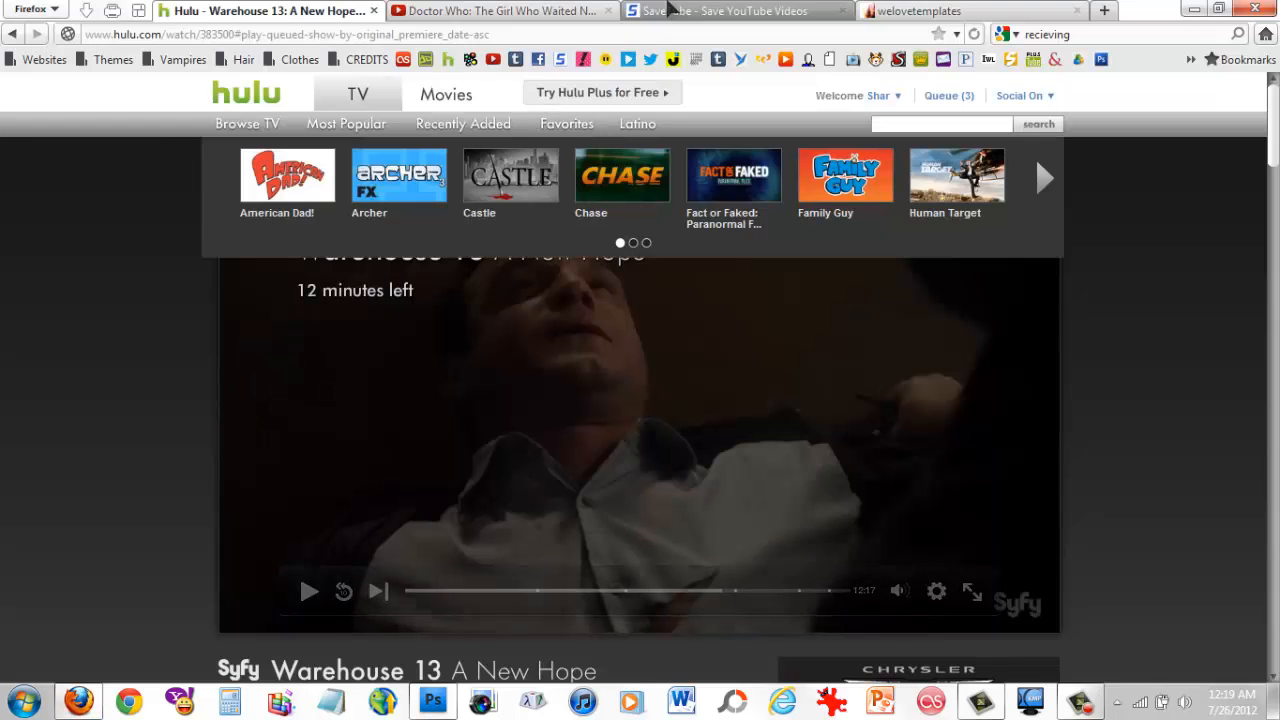
{"action": "left_click", "coordinate": [925, 11]}
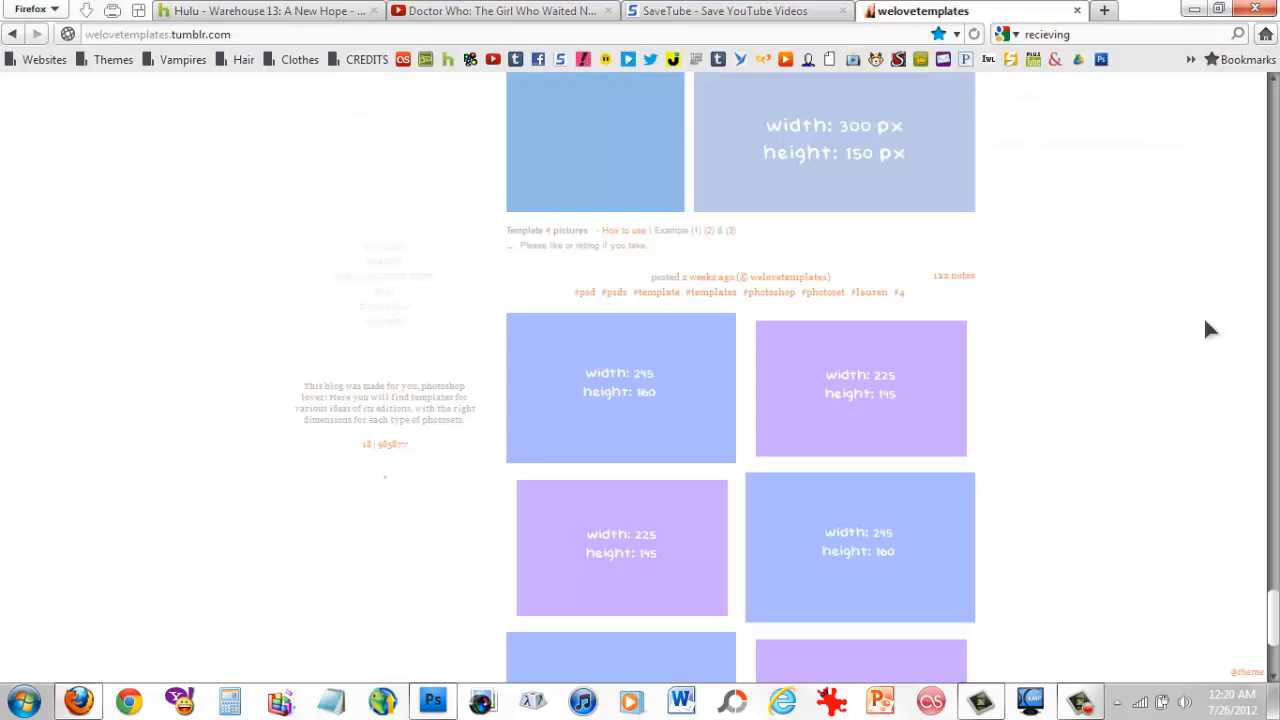
{"action": "scroll", "coordinate": [820, 397], "scroll_direction": "down", "scroll_amount": 3}
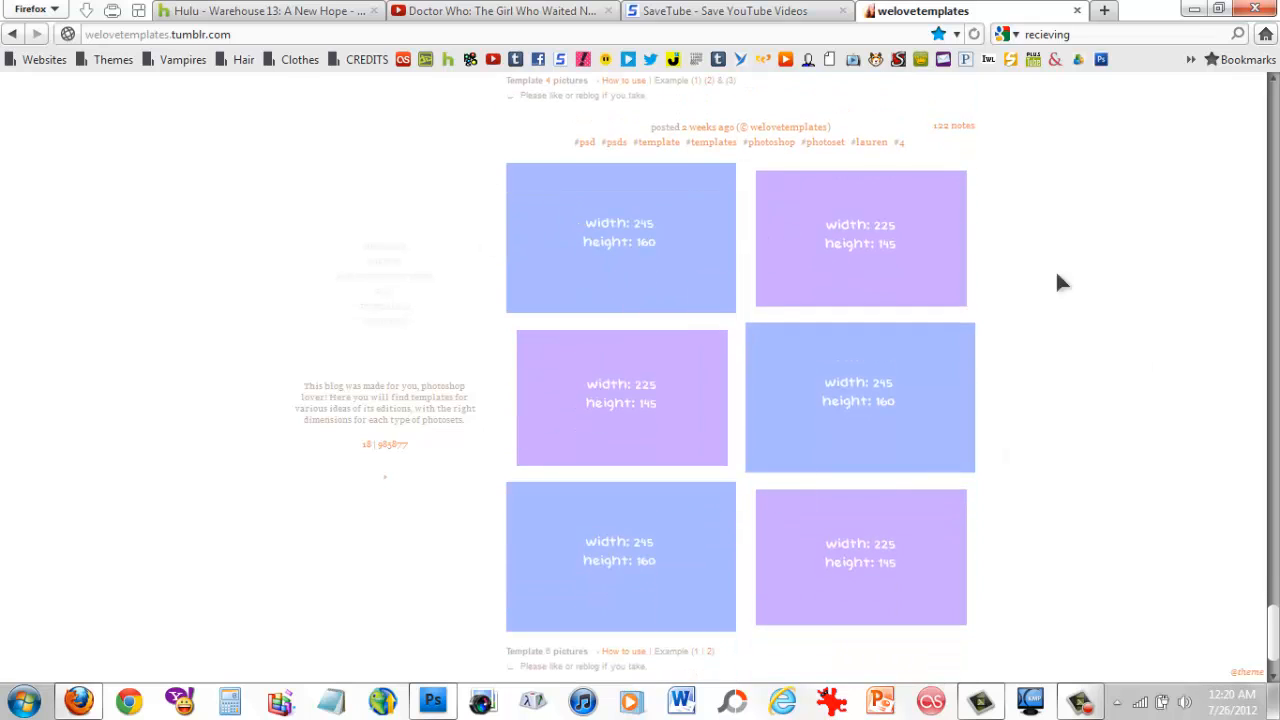
{"action": "key", "text": "alt+Tab"}
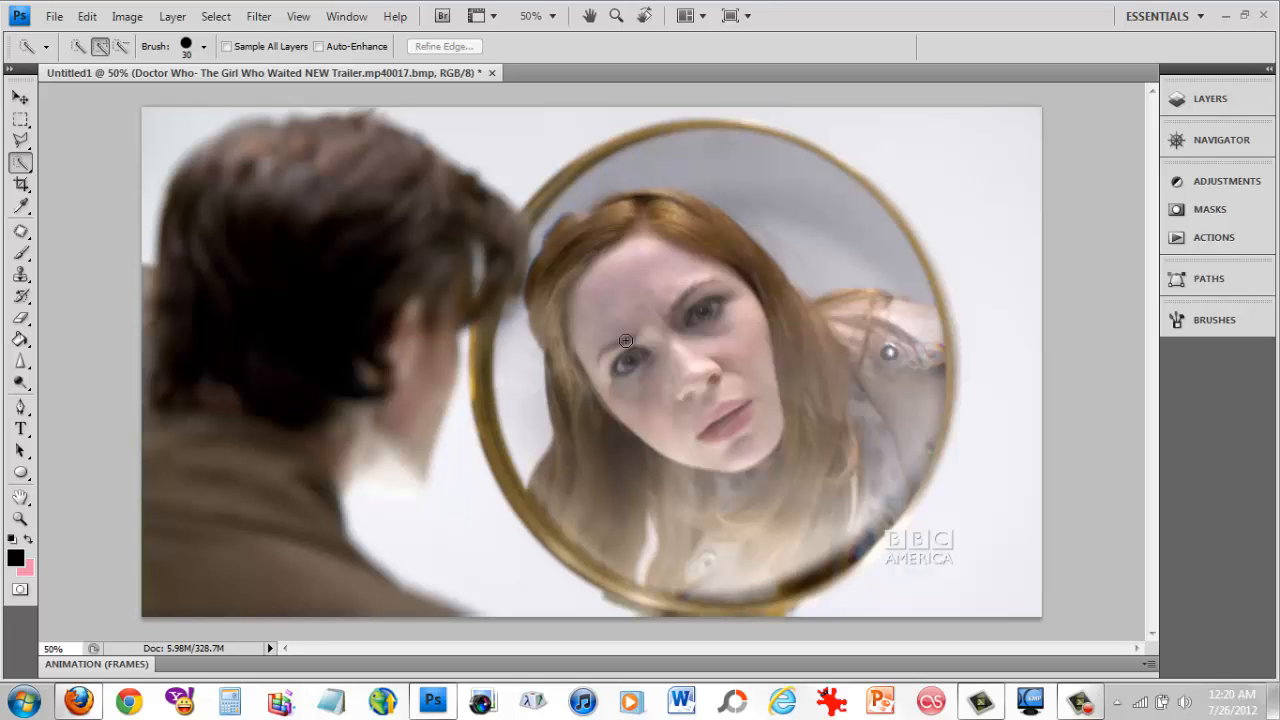
Open the Image Size settings for the stacked trailer frames in Photoshop.
{"action": "left_click", "coordinate": [127, 16]}
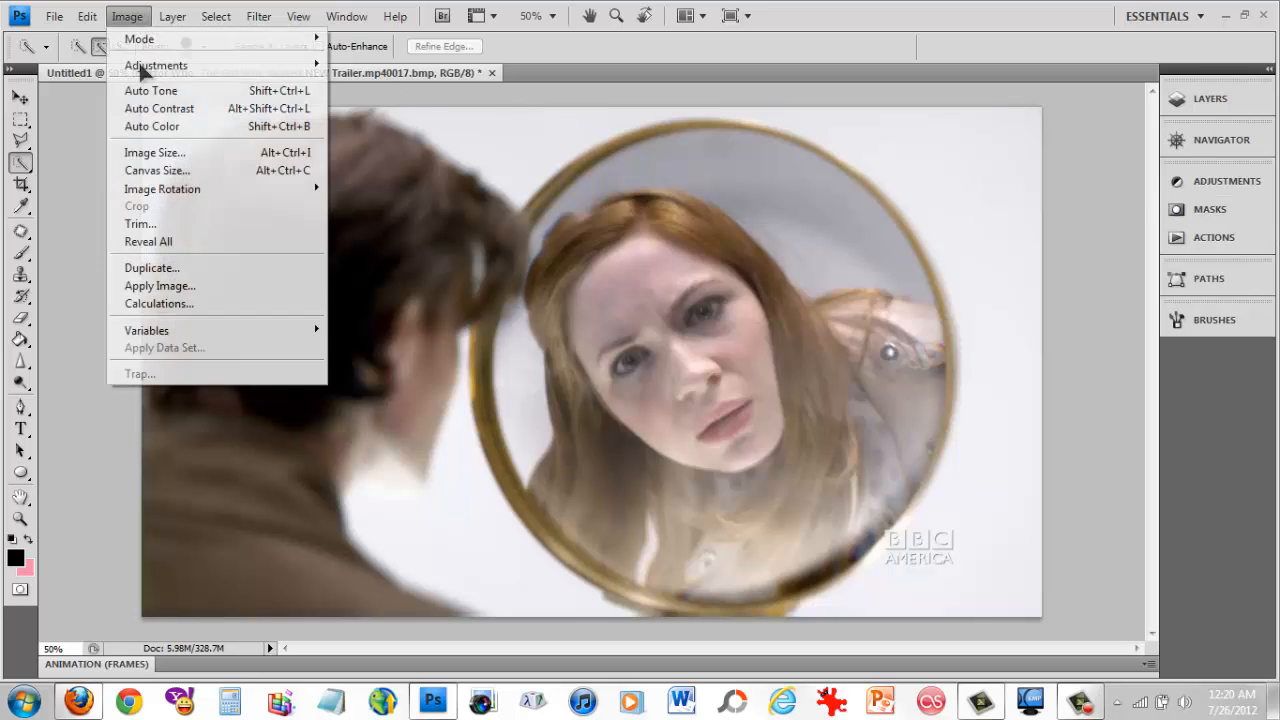
{"action": "left_click", "coordinate": [135, 151]}
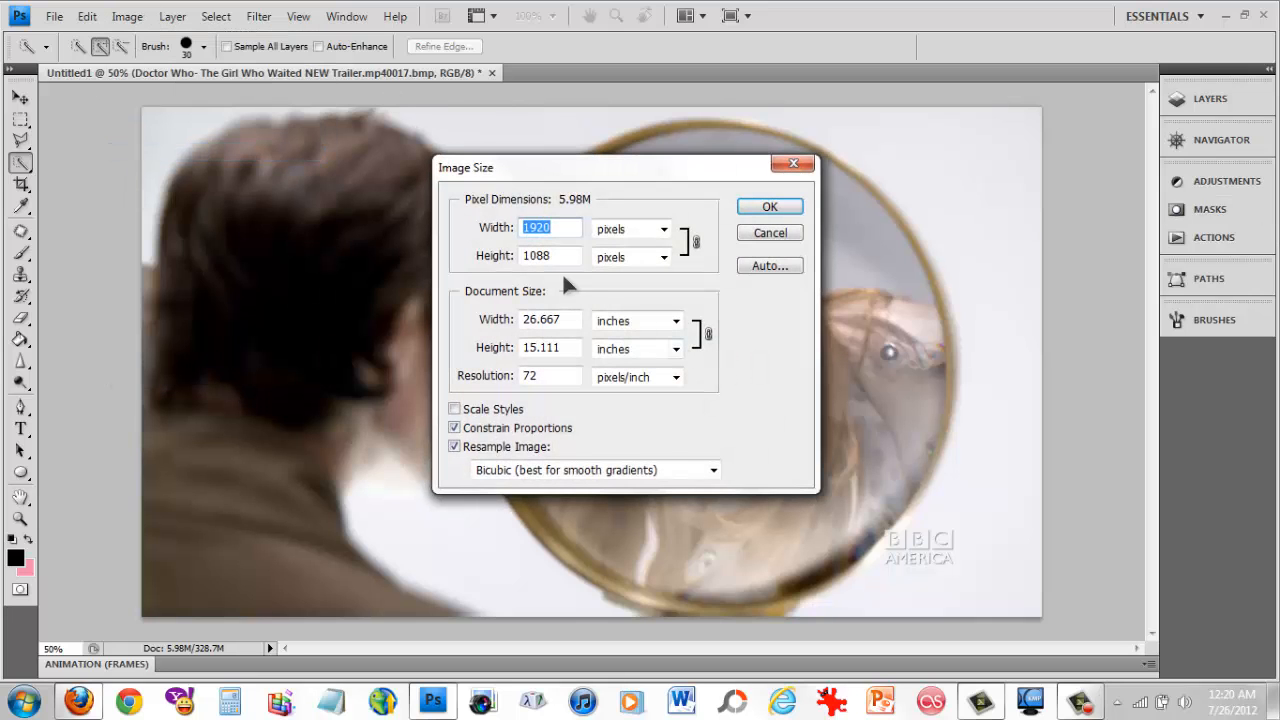
Examine the welovetemplates layouts in Firefox, including those on page 2, for suitable photoset picture widths and heights.
{"action": "left_click", "coordinate": [80, 701]}
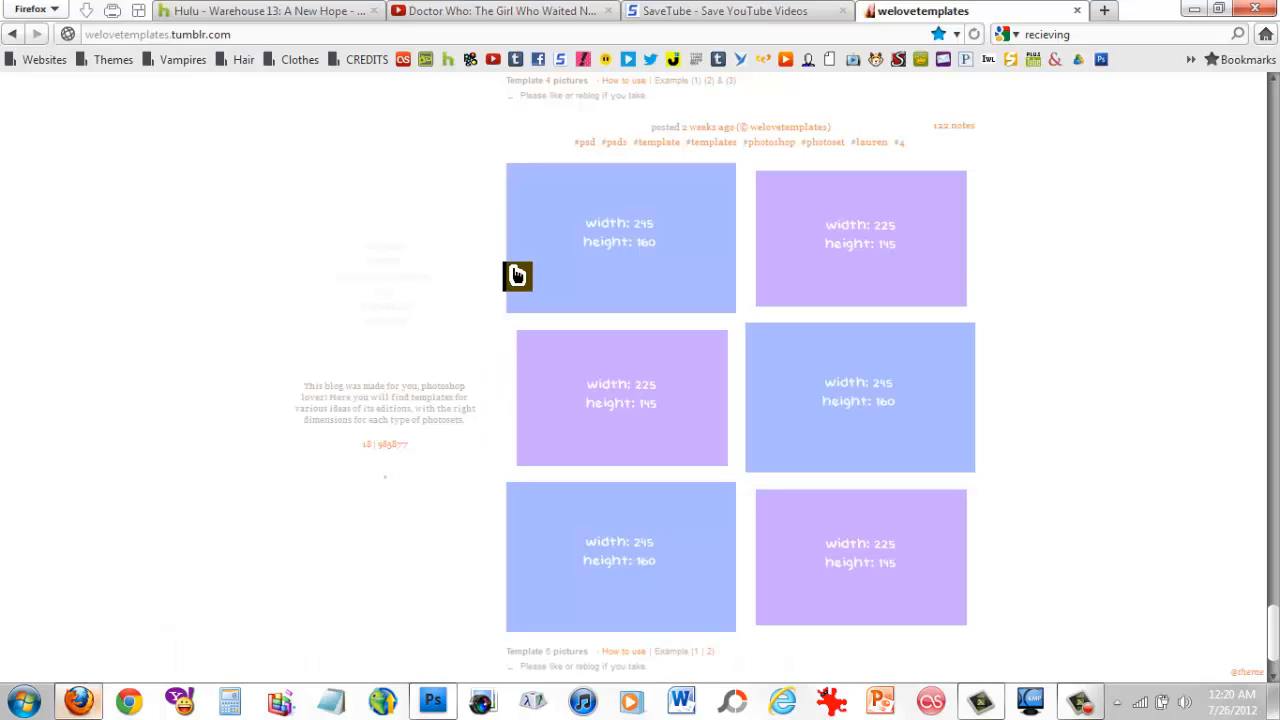
{"action": "scroll", "coordinate": [517, 280], "scroll_direction": "down", "scroll_amount": 15}
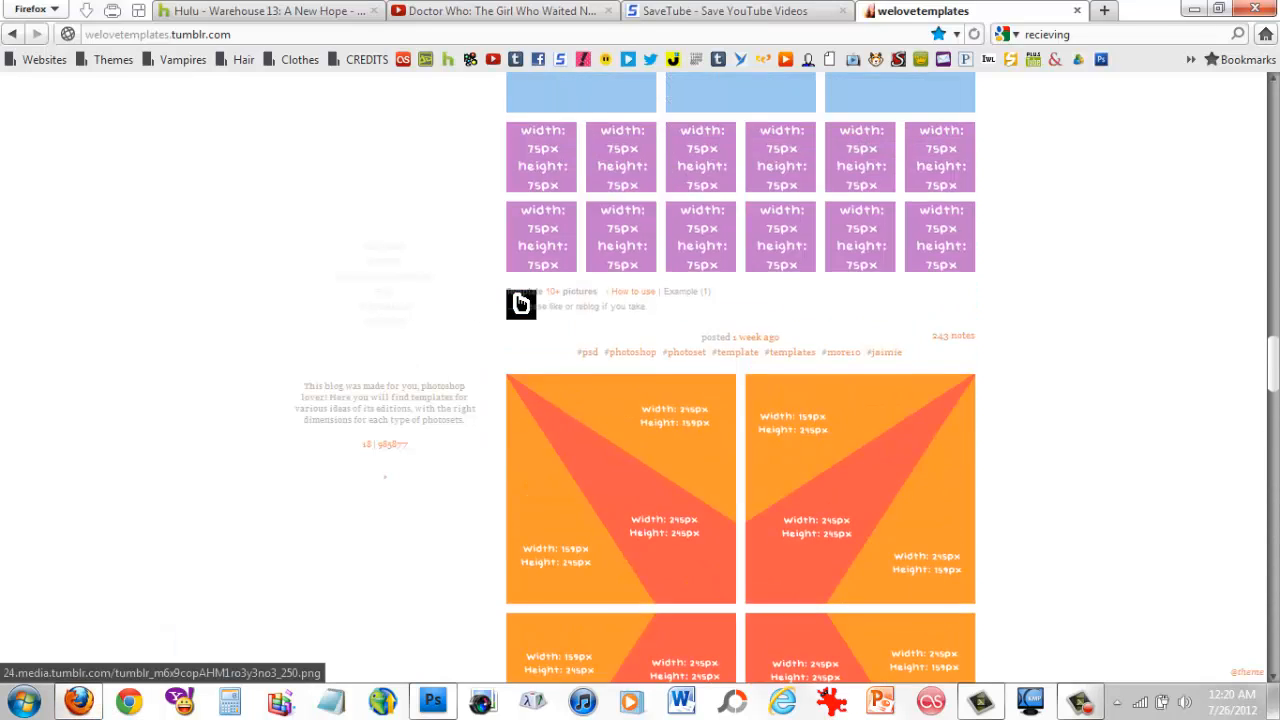
{"action": "scroll", "coordinate": [520, 303], "scroll_direction": "down", "scroll_amount": 15}
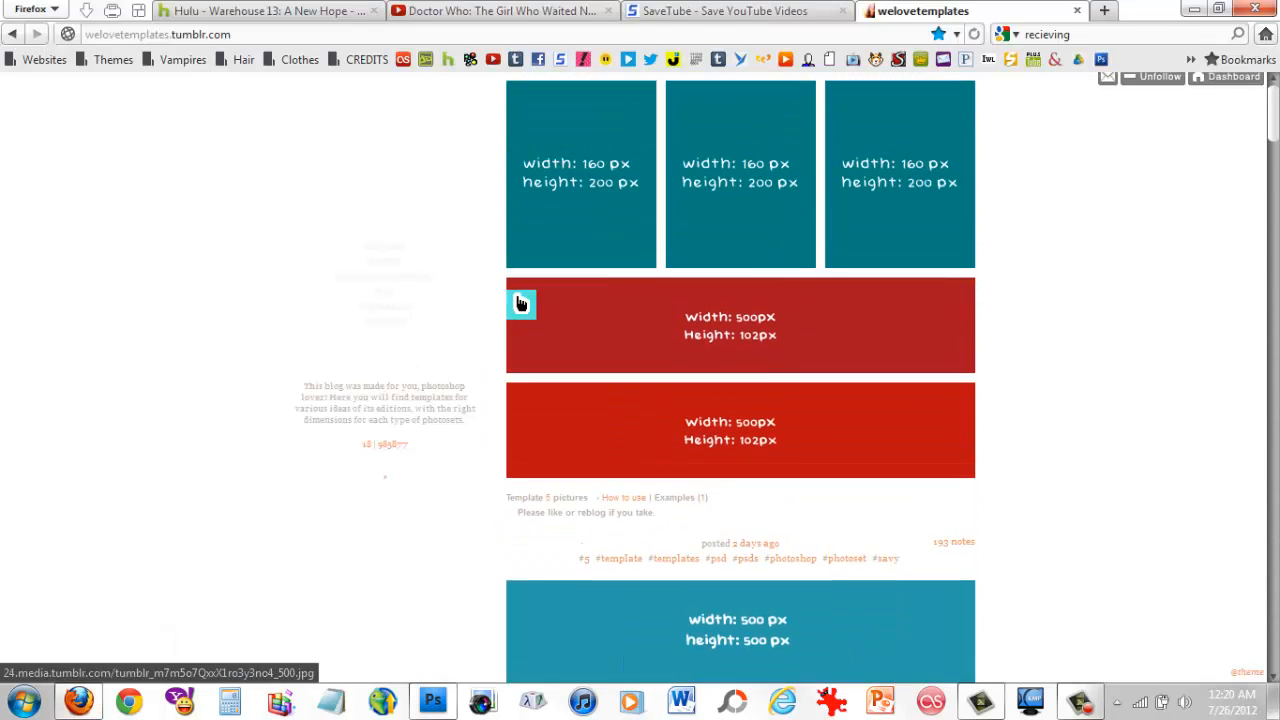
{"action": "scroll", "coordinate": [520, 303], "scroll_direction": "down", "scroll_amount": 15}
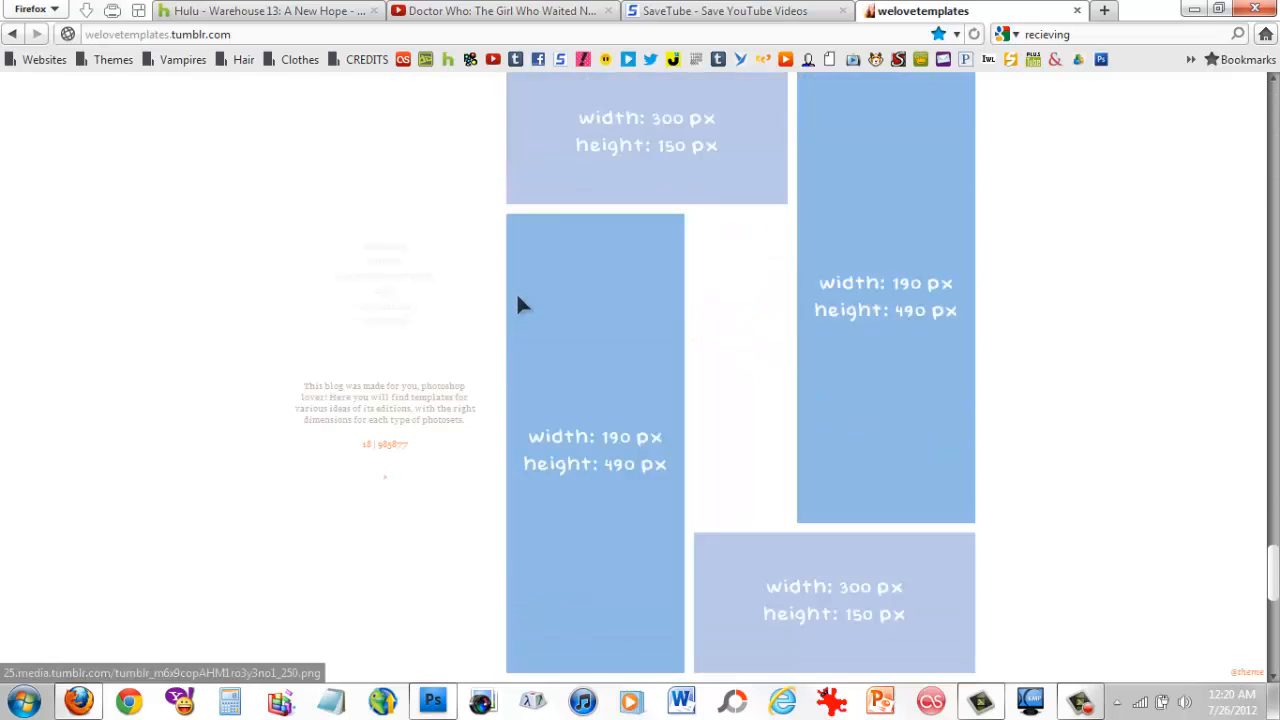
{"action": "scroll", "coordinate": [517, 300], "scroll_direction": "down", "scroll_amount": 5}
{"action": "left_click", "coordinate": [384, 478]}
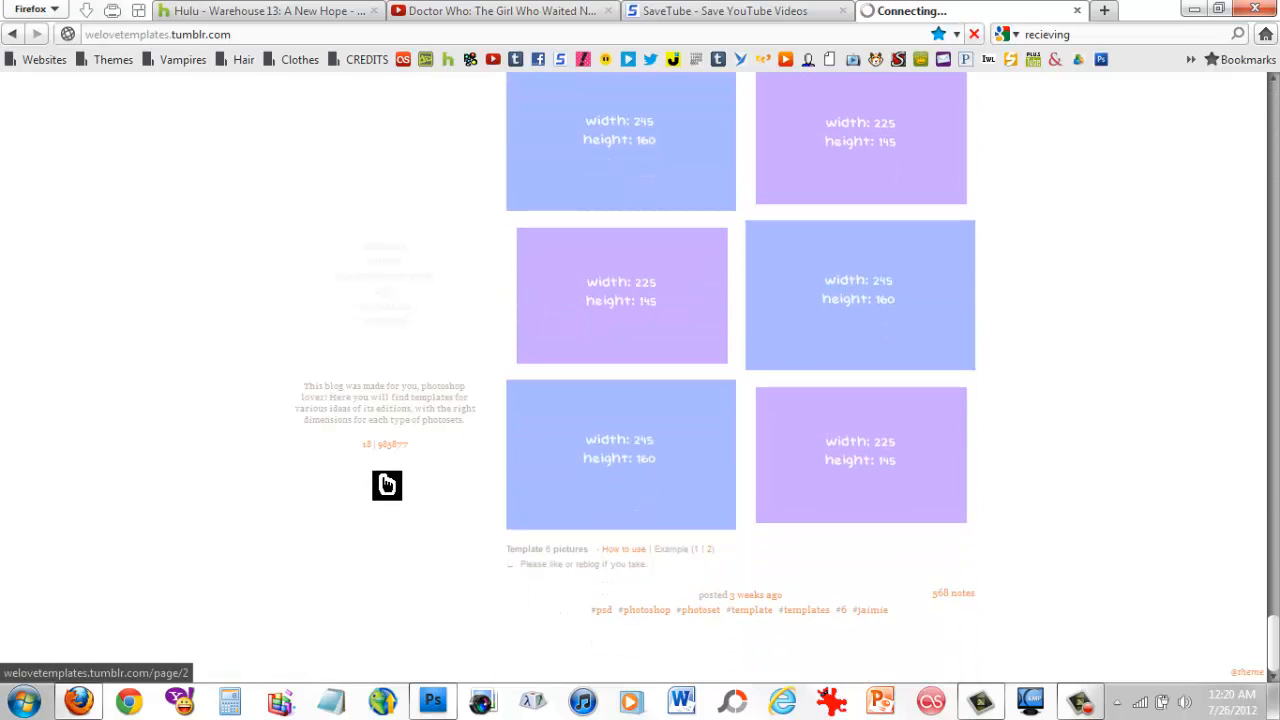
{"action": "scroll", "coordinate": [967, 366], "scroll_direction": "down", "scroll_amount": 2}
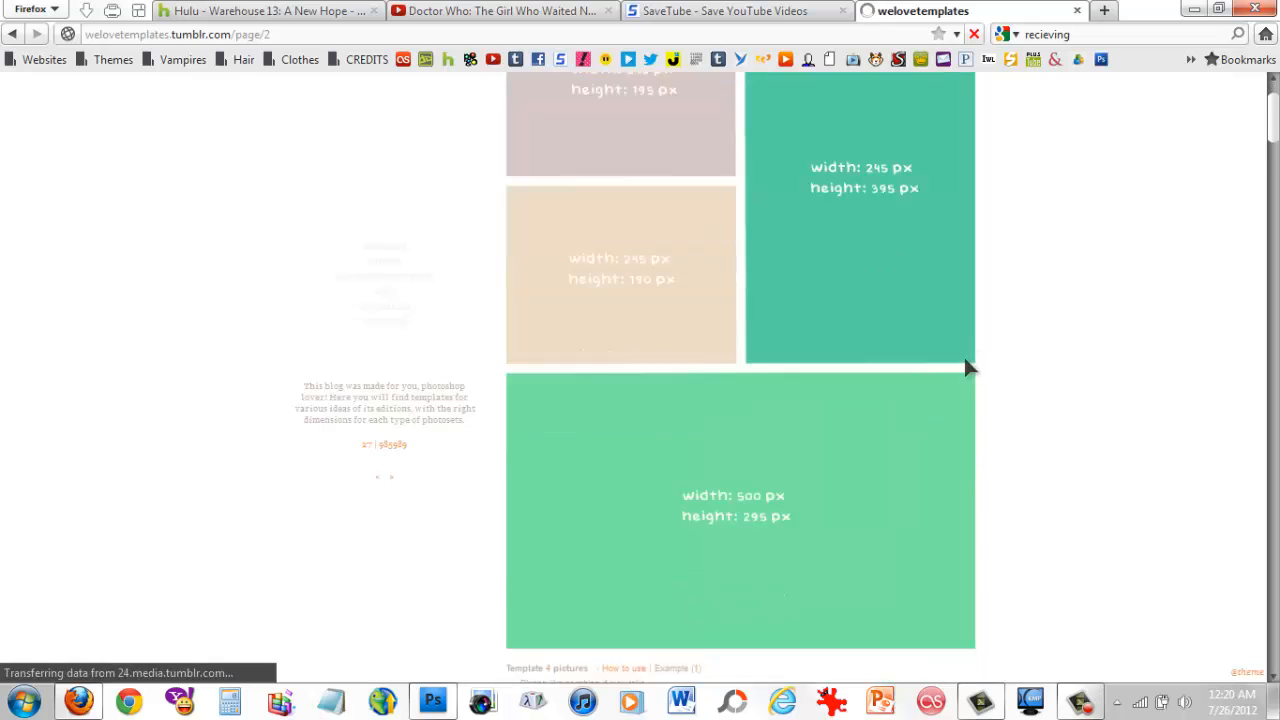
{"action": "scroll", "coordinate": [967, 368], "scroll_direction": "down", "scroll_amount": 4}
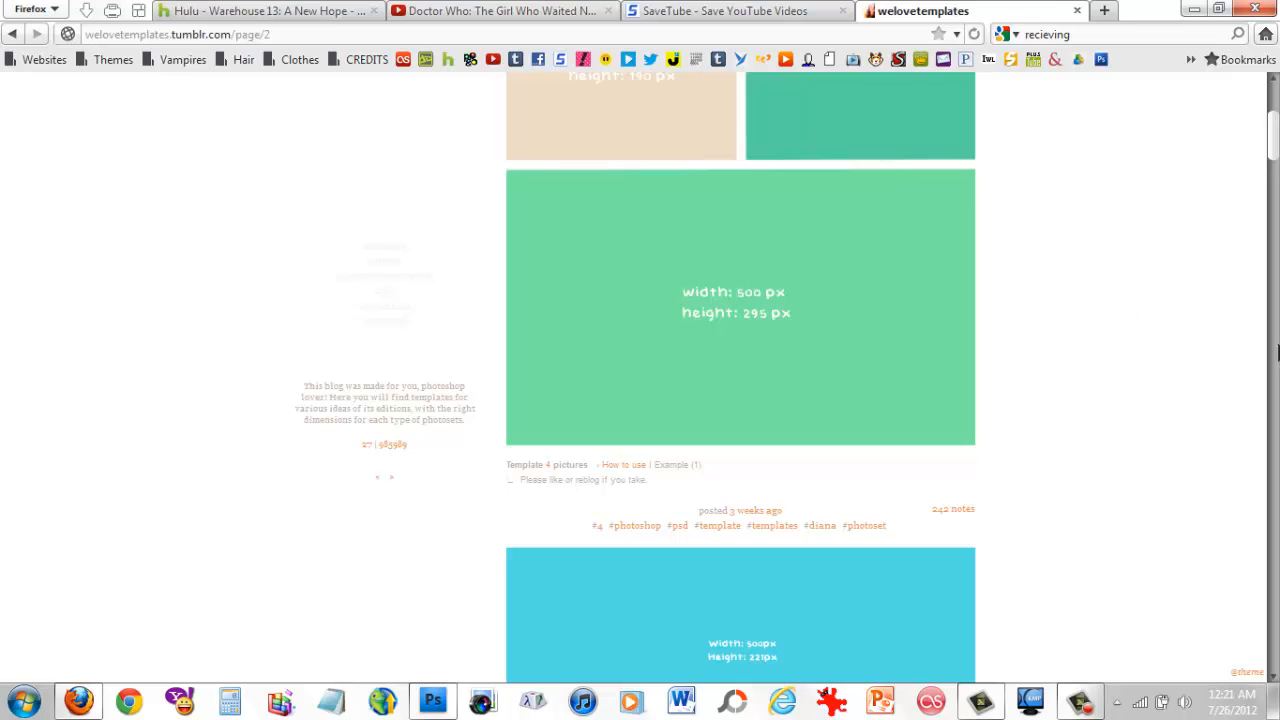
Back in Photoshop, resize the image to 245 by 140 pixels with Constrain Proportions turned off.
{"action": "left_click", "coordinate": [432, 701]}
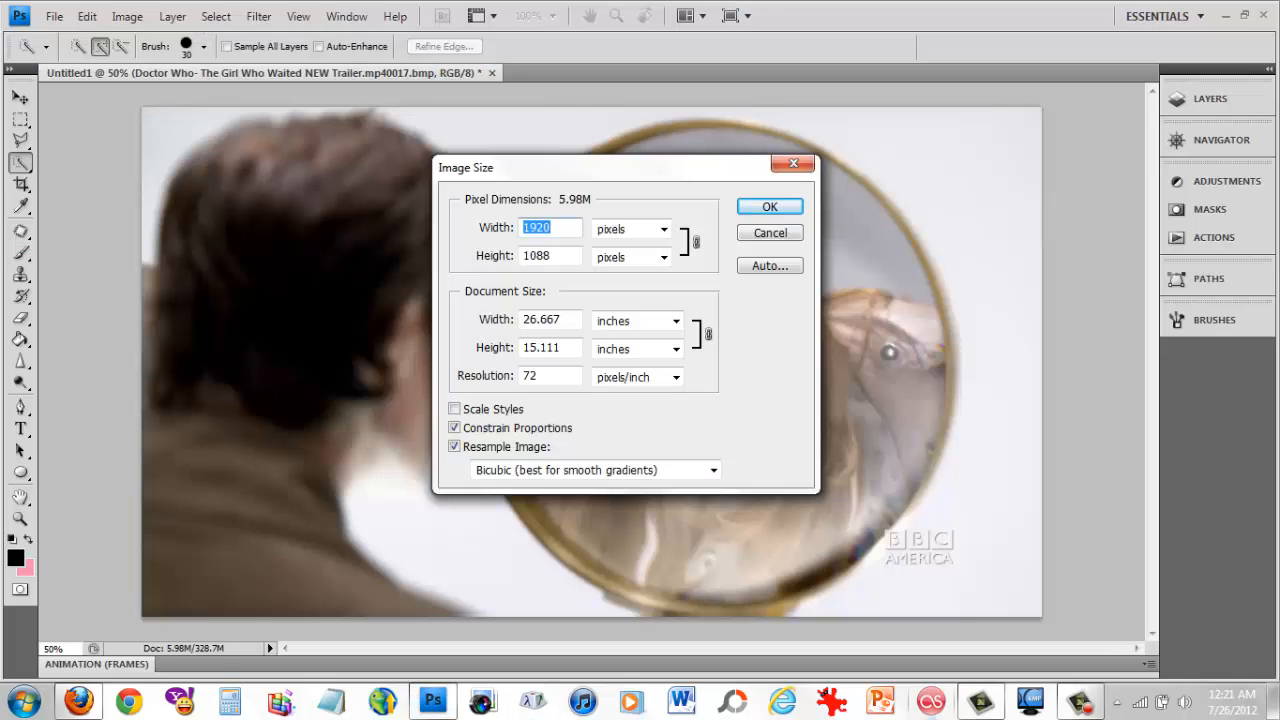
{"action": "mouse_move", "coordinate": [1080, 702]}
{"action": "type", "text": "245"}
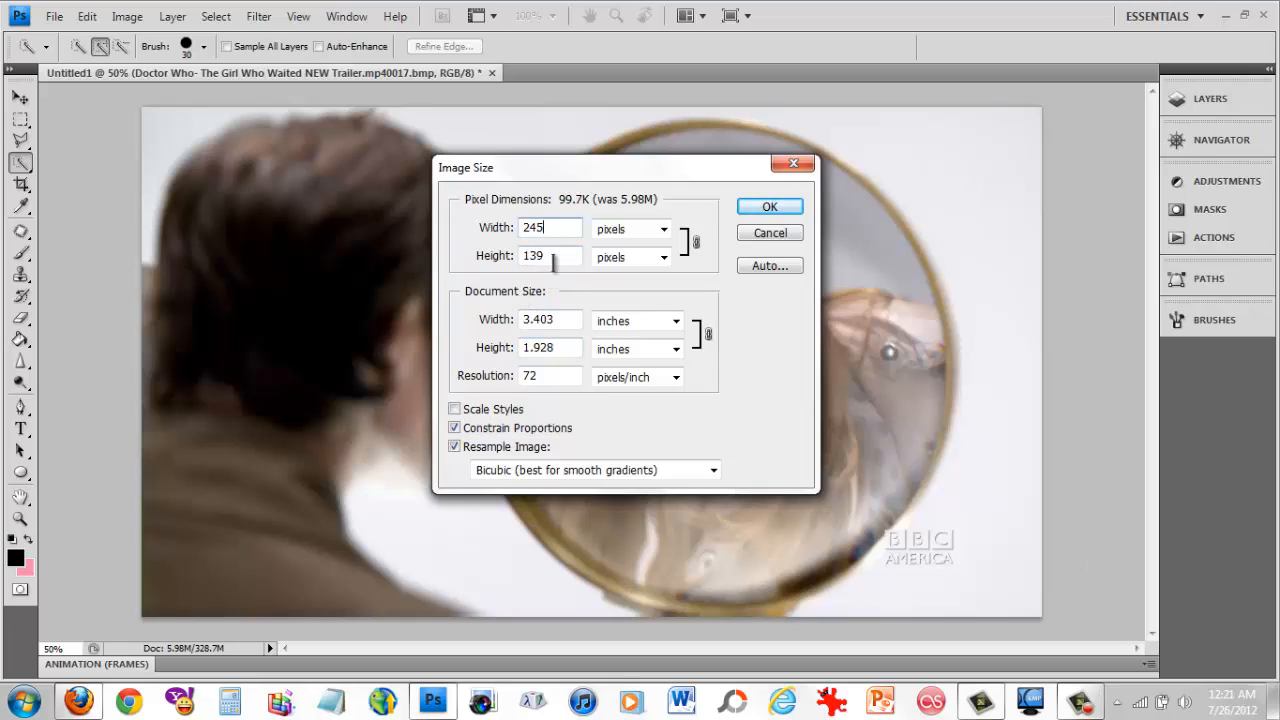
{"action": "left_click", "coordinate": [522, 429]}
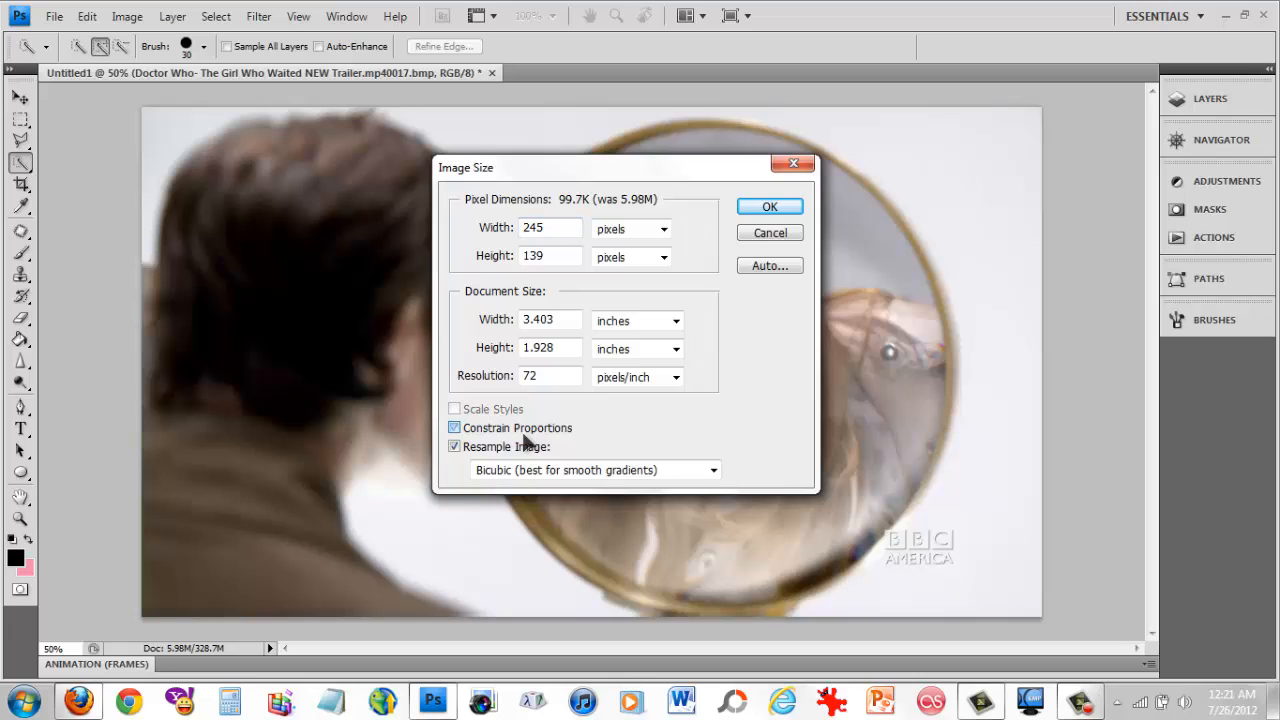
{"action": "double_click", "coordinate": [536, 255]}
{"action": "type", "text": "140"}
{"action": "key", "text": "Escape"}
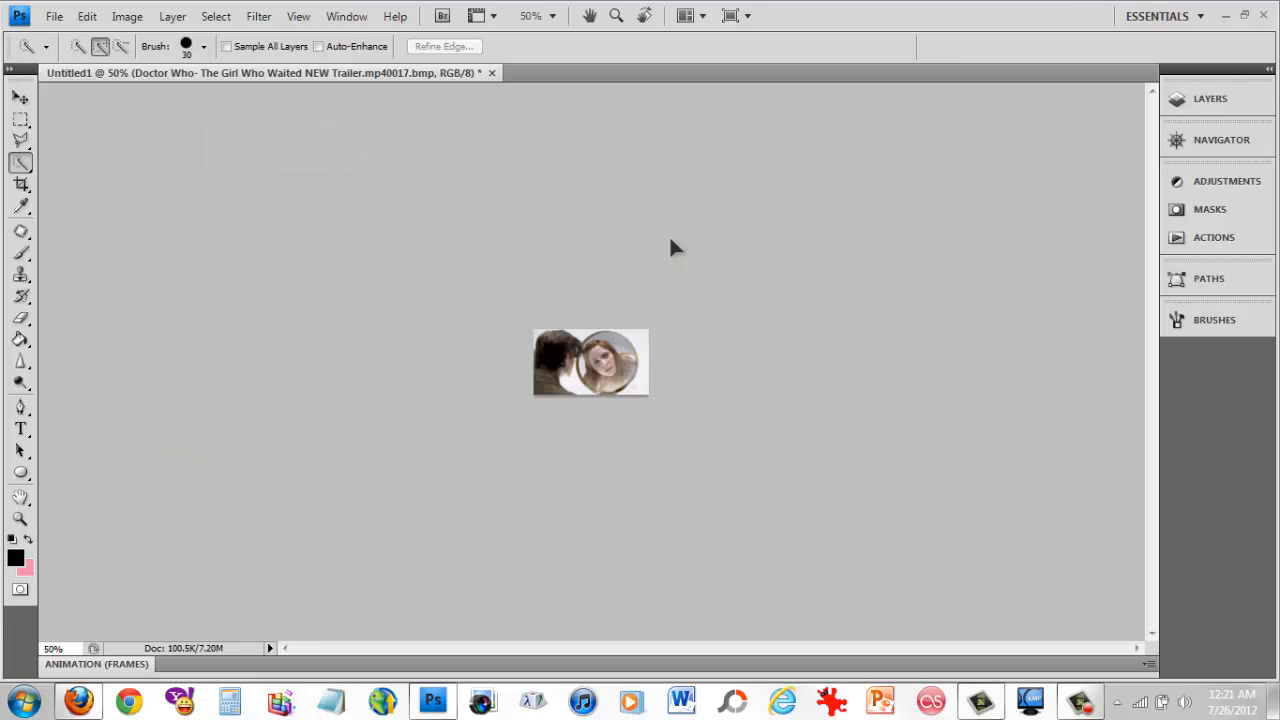
View the image at actual pixels, show the frame animation timeline and make frames from the layers.
{"action": "left_click", "coordinate": [19, 520]}
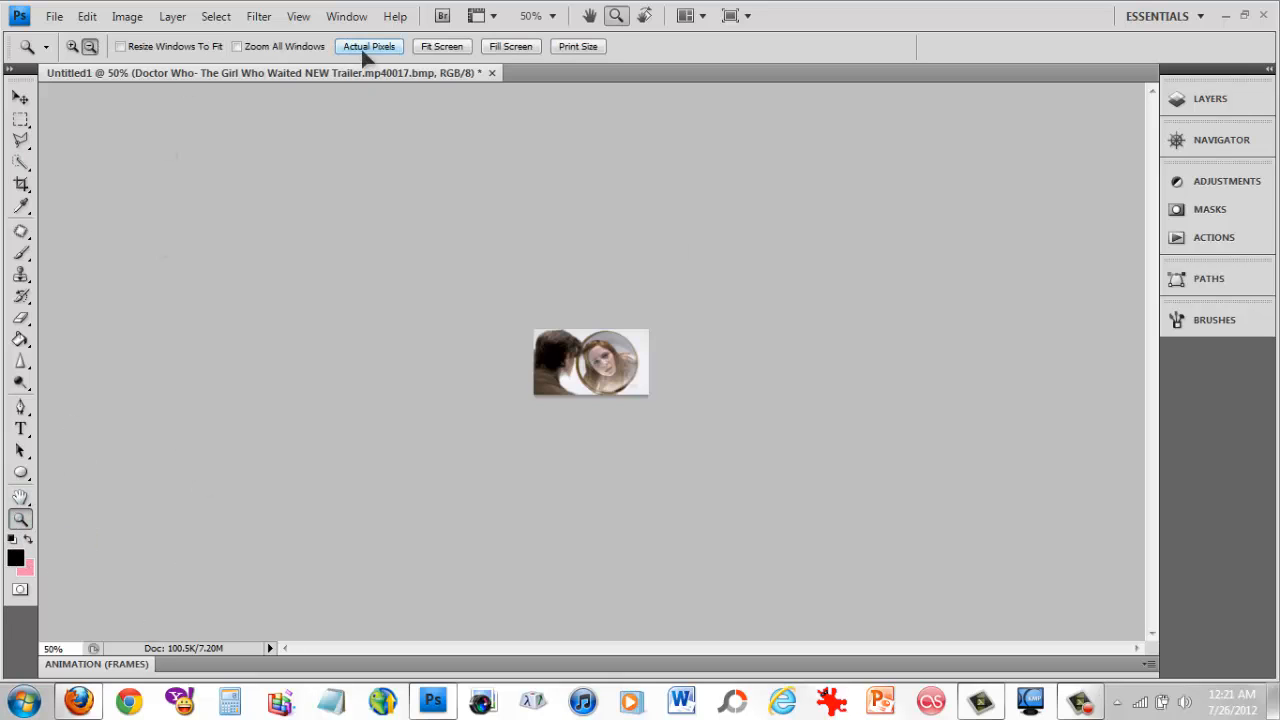
{"action": "left_click", "coordinate": [366, 48]}
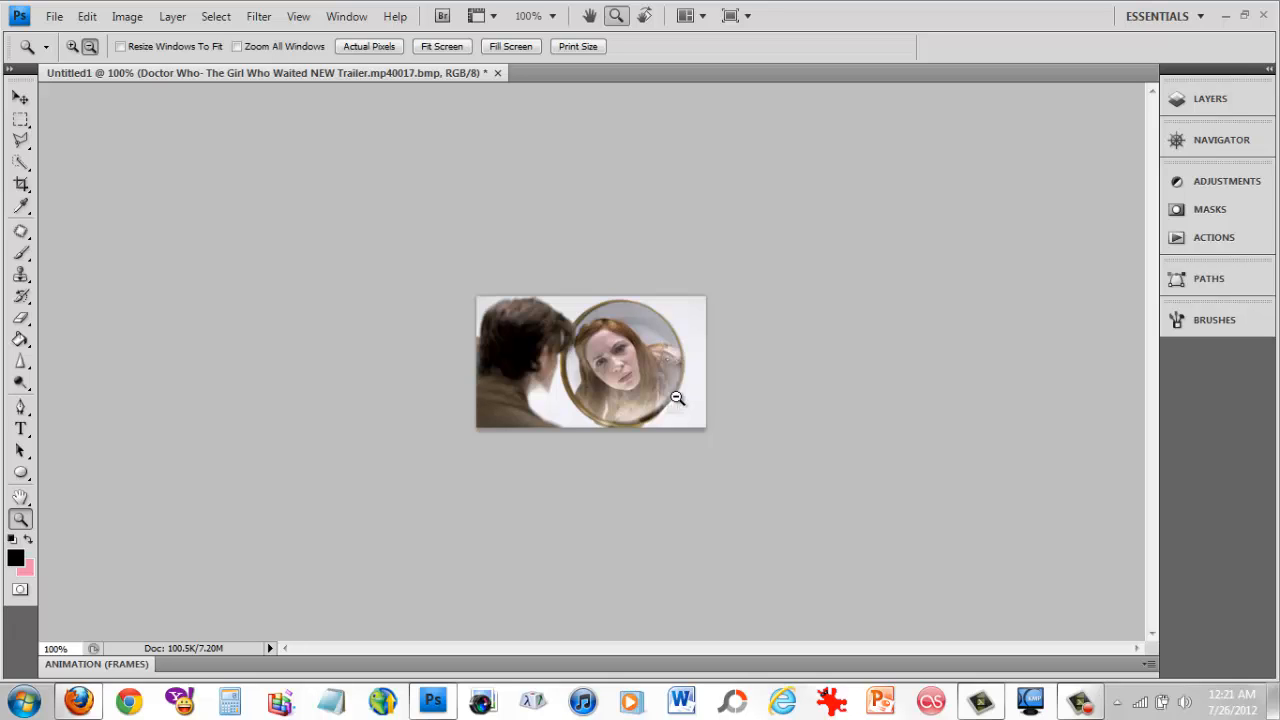
{"action": "left_click", "coordinate": [351, 16]}
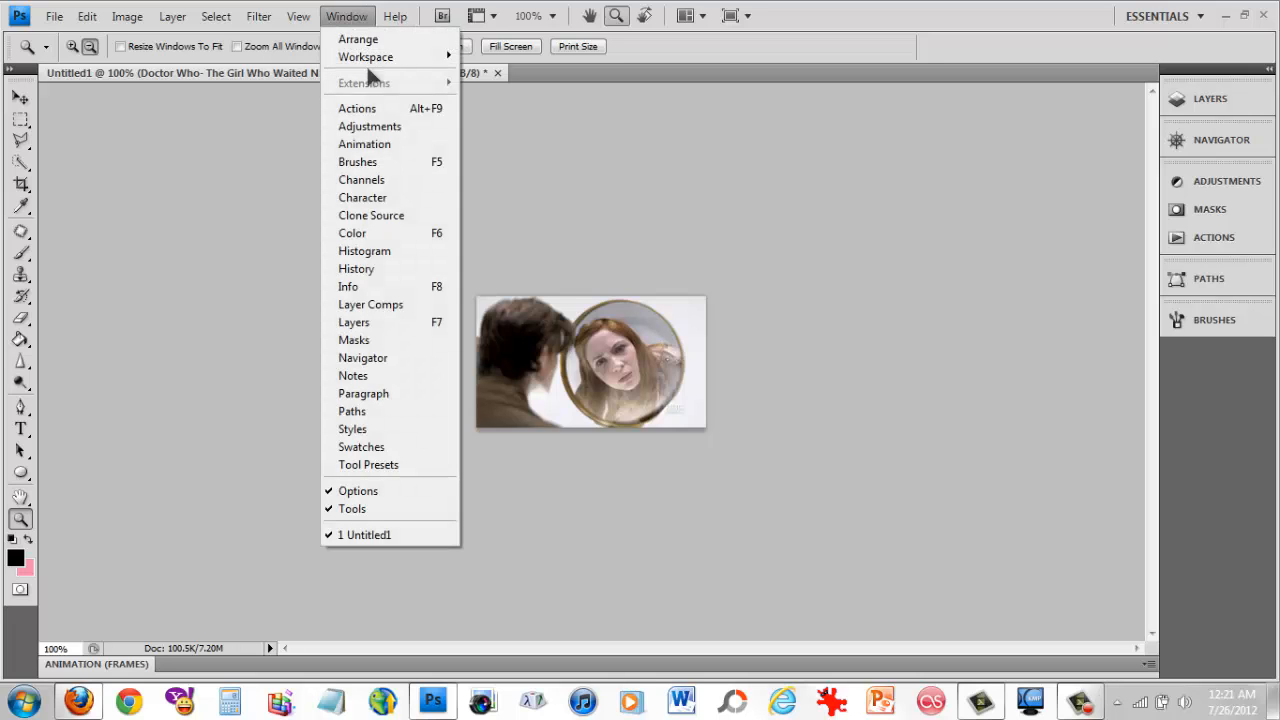
{"action": "left_click", "coordinate": [362, 144]}
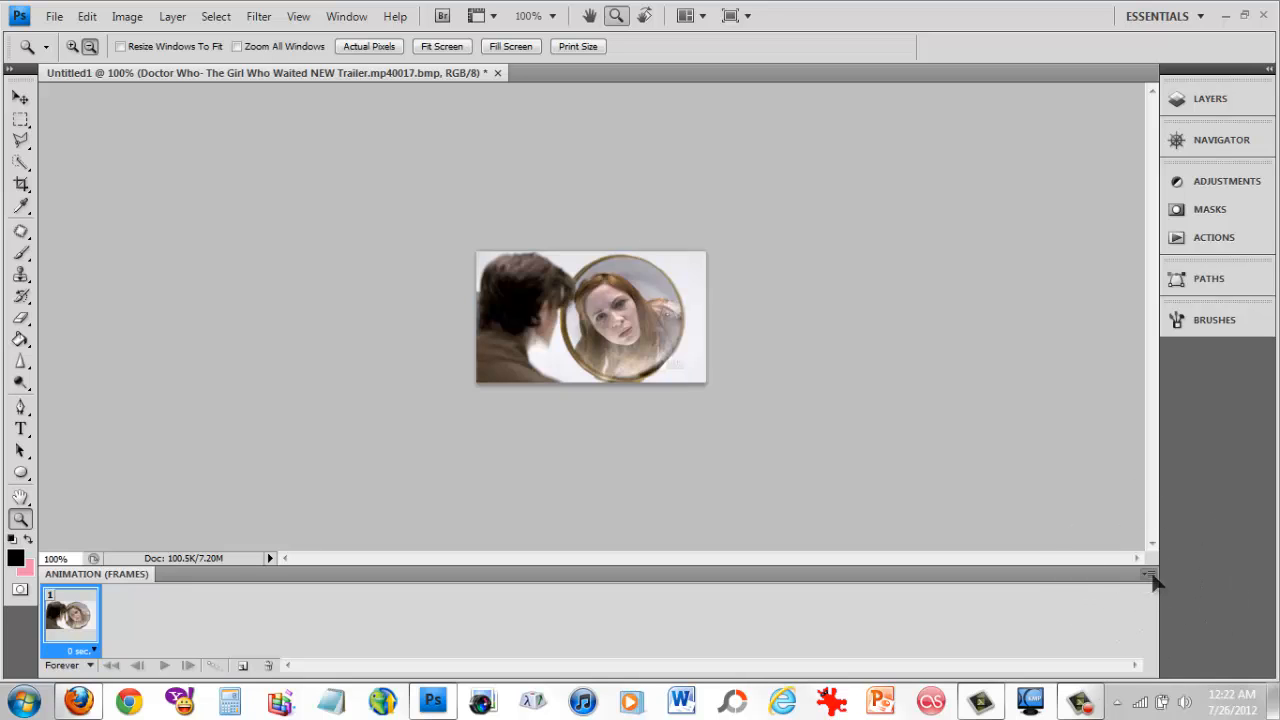
{"action": "left_click", "coordinate": [1150, 577]}
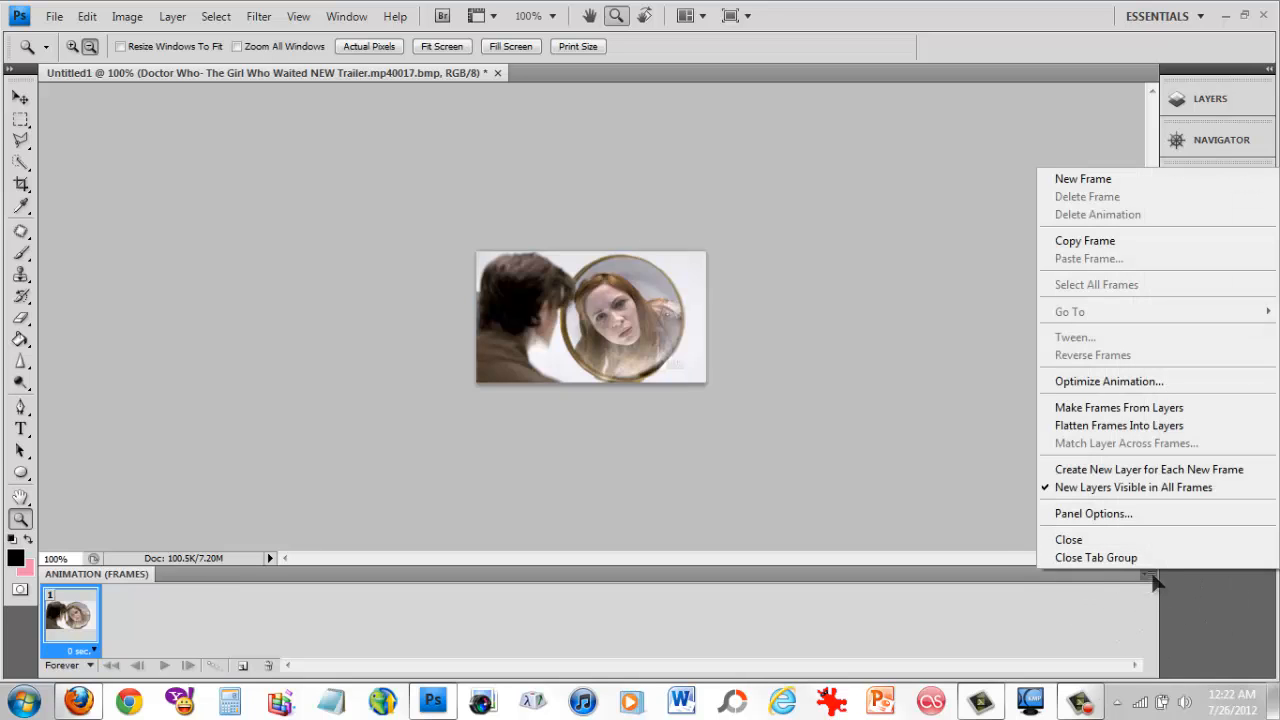
{"action": "left_click", "coordinate": [1129, 409]}
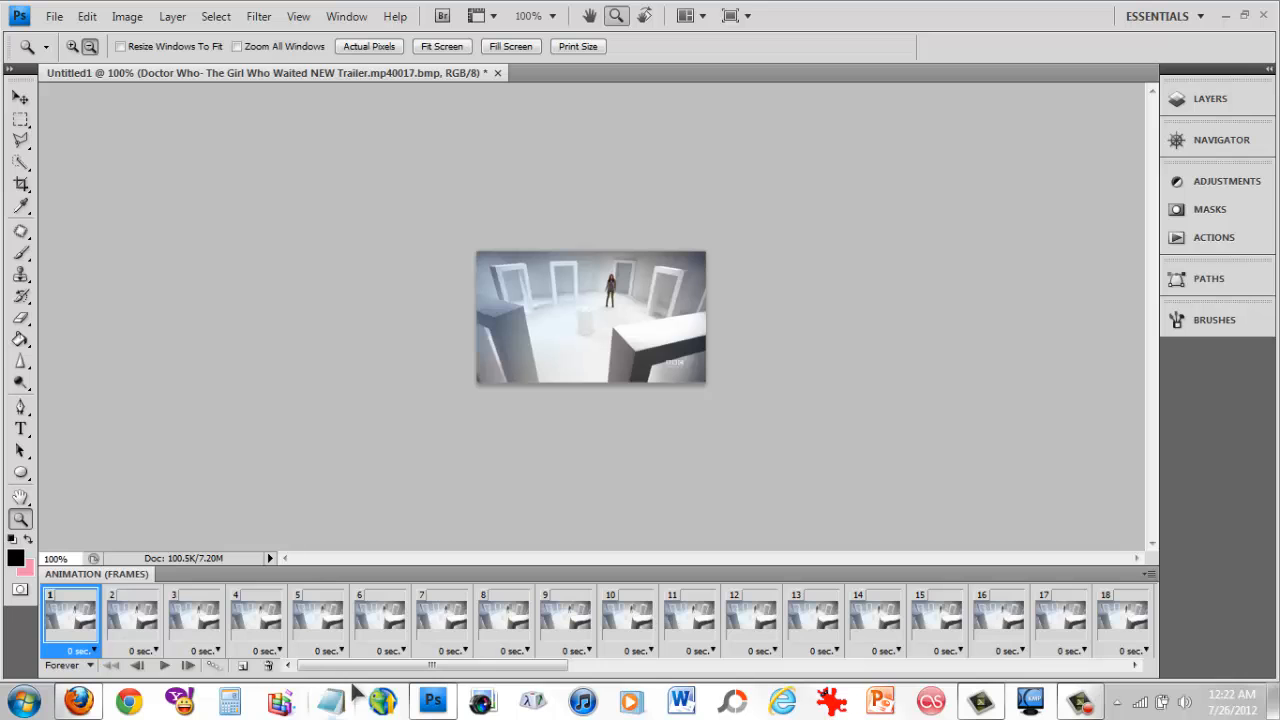
{"action": "left_click_drag", "start_coordinate": [357, 666], "coordinate": [312, 684]}
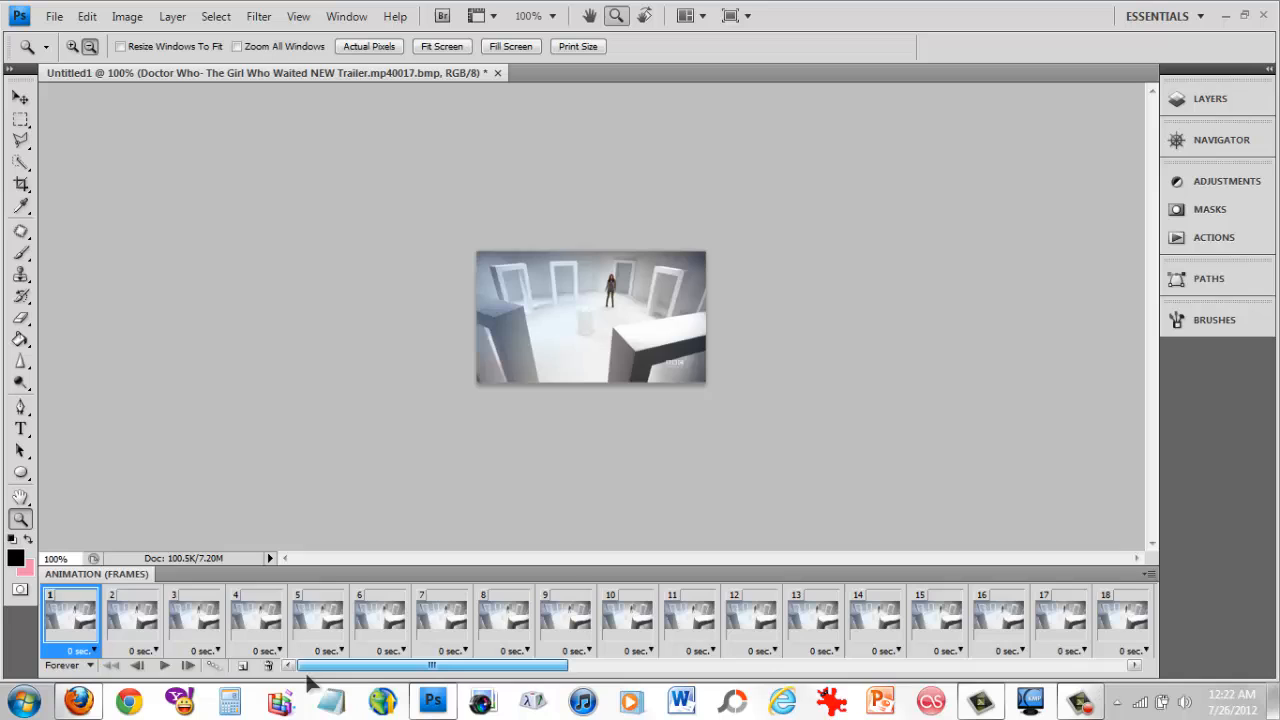
Select all animation frames and reverse their order.
{"action": "left_click", "coordinate": [1149, 575]}
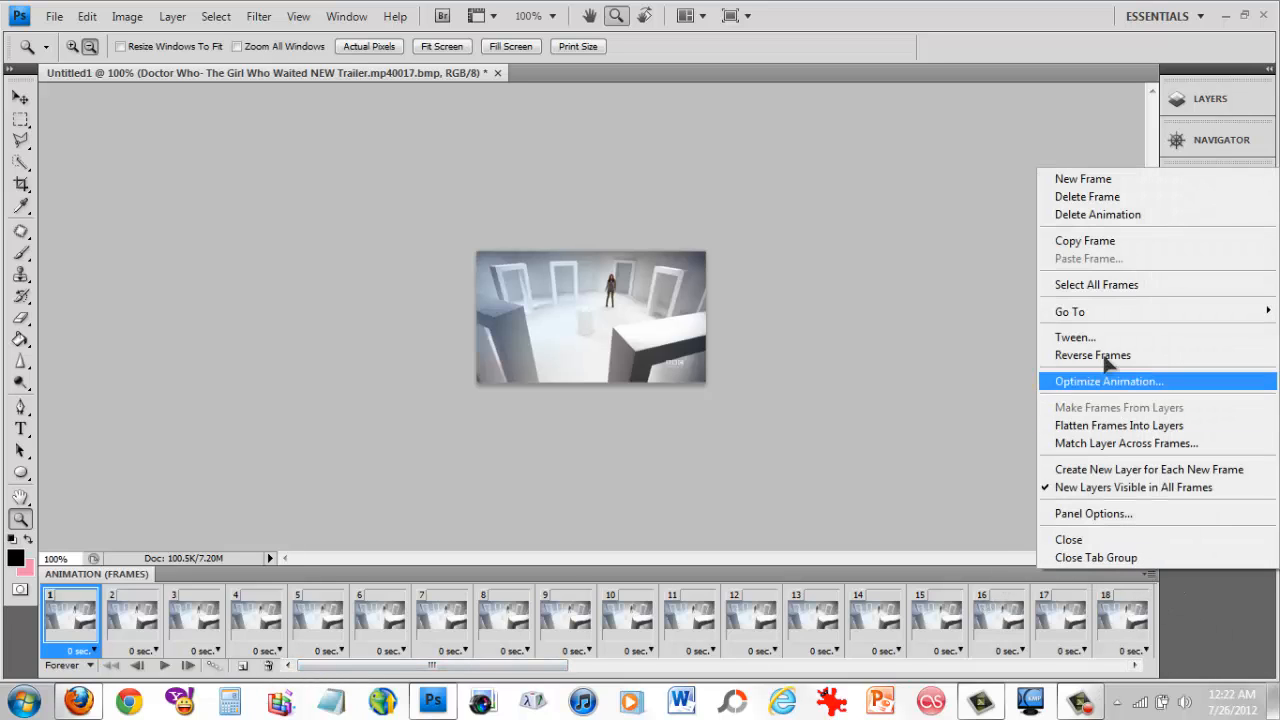
{"action": "left_click", "coordinate": [1094, 285]}
{"action": "left_click", "coordinate": [1149, 577]}
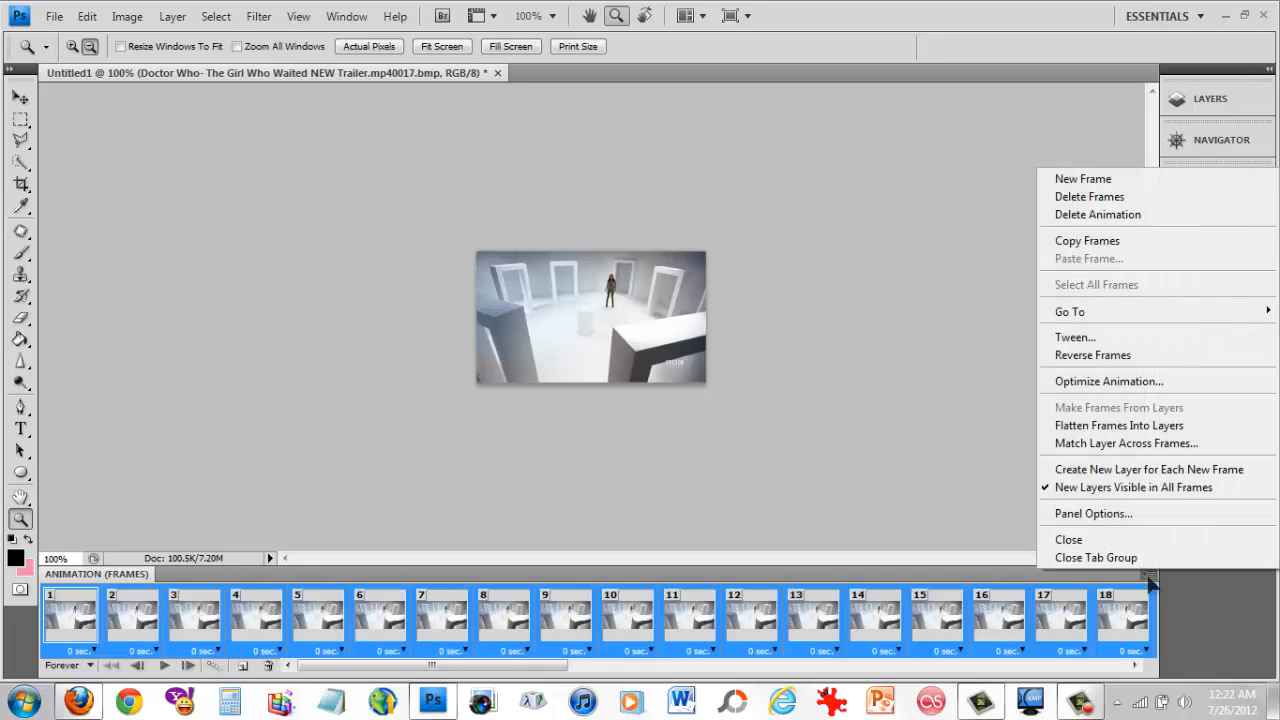
{"action": "left_click", "coordinate": [1119, 354]}
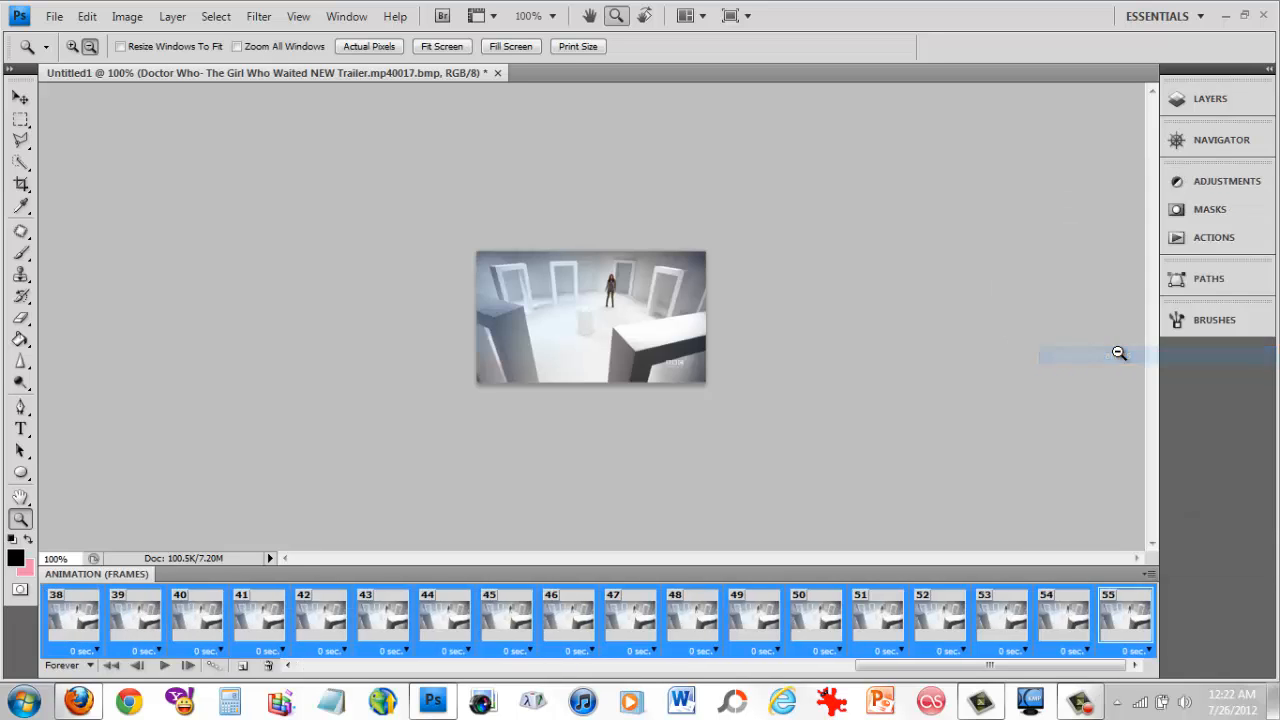
{"action": "left_click_drag", "start_coordinate": [981, 669], "coordinate": [380, 670]}
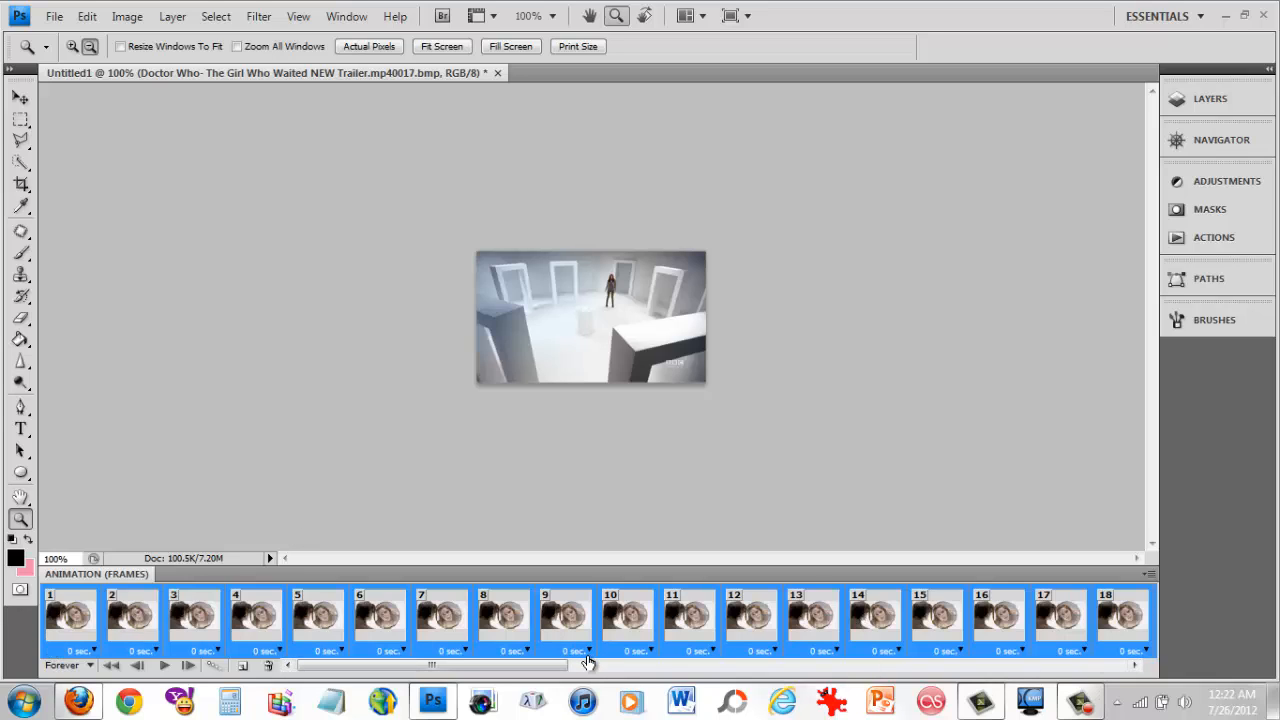
Set the frame delay of all selected animation frames to 0.07 seconds.
{"action": "left_click", "coordinate": [775, 651]}
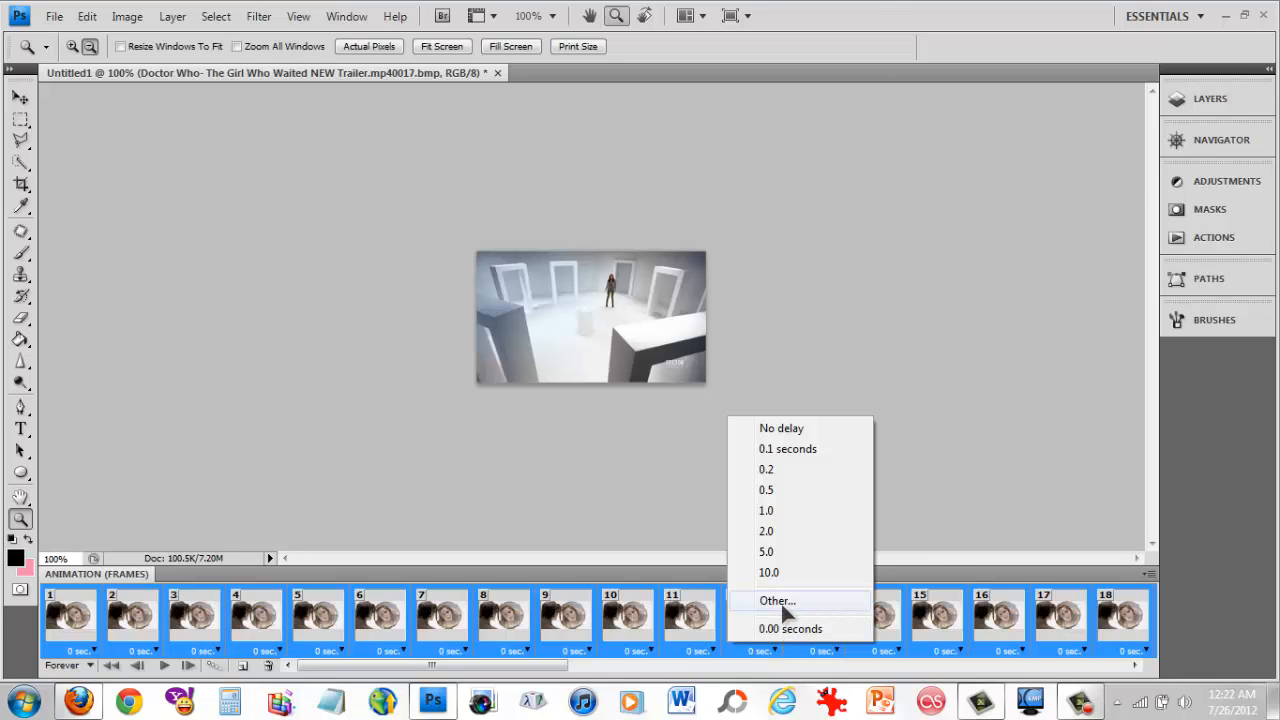
{"action": "left_click", "coordinate": [780, 601]}
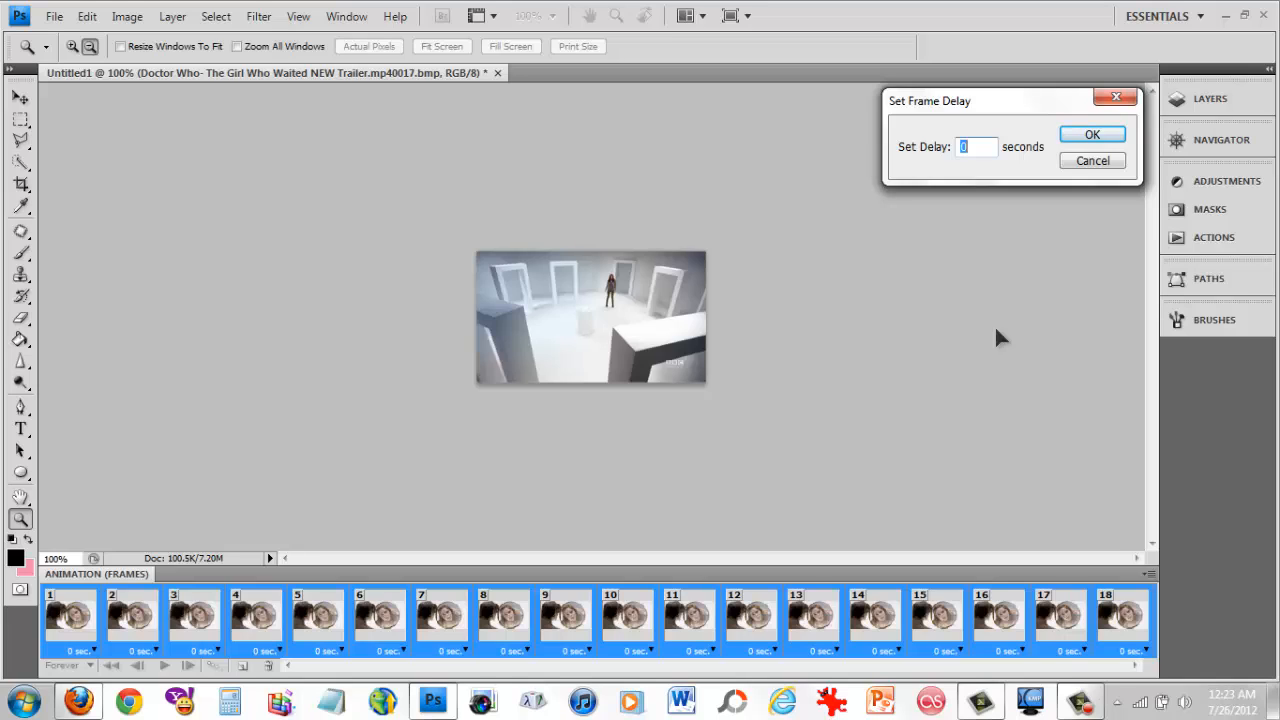
{"action": "type", "text": "0.07"}
{"action": "key", "text": "Return"}
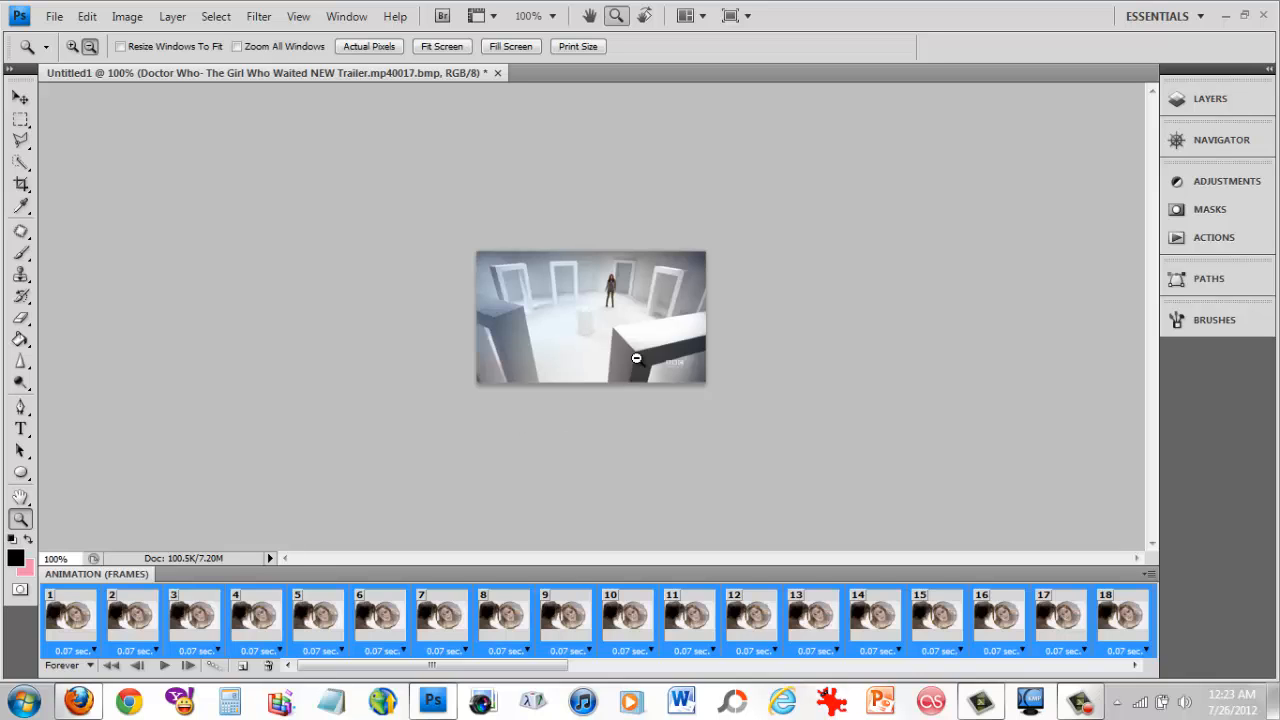
Open the Save for Web & Devices export for the animation, keeping the current Windows color scheme and suppressing its performance message.
{"action": "left_click", "coordinate": [54, 16]}
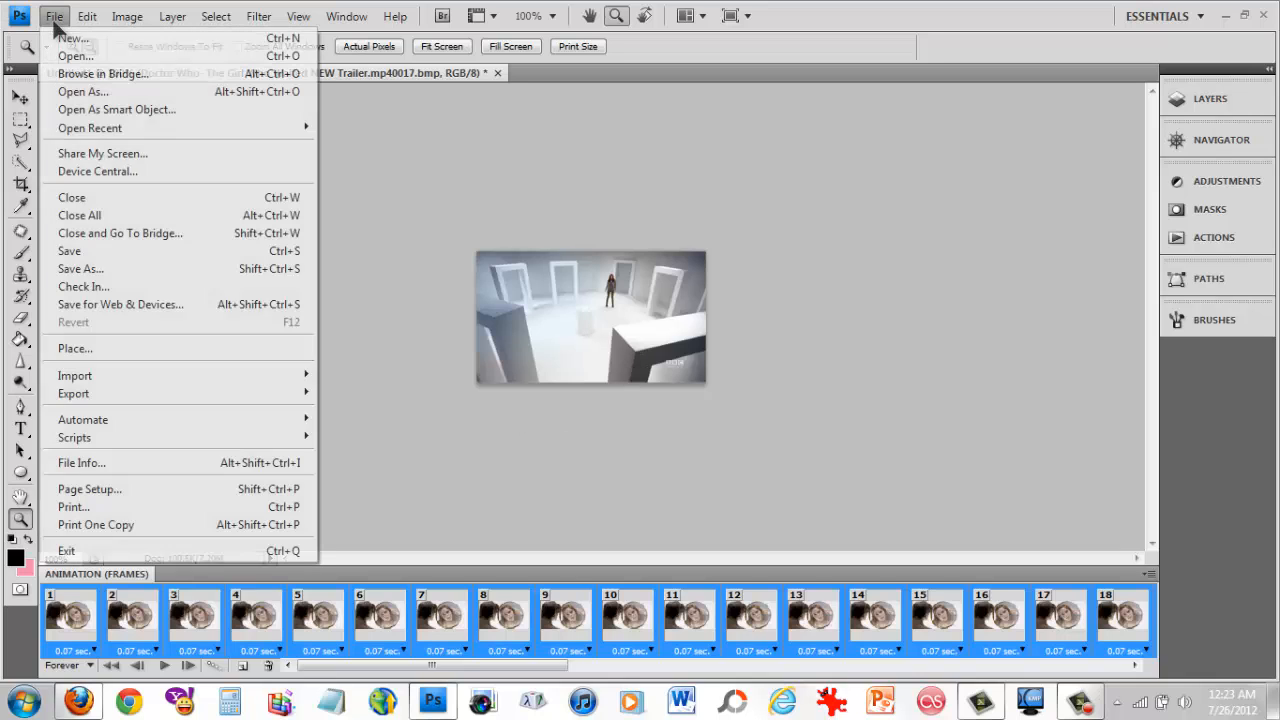
{"action": "left_click", "coordinate": [104, 306]}
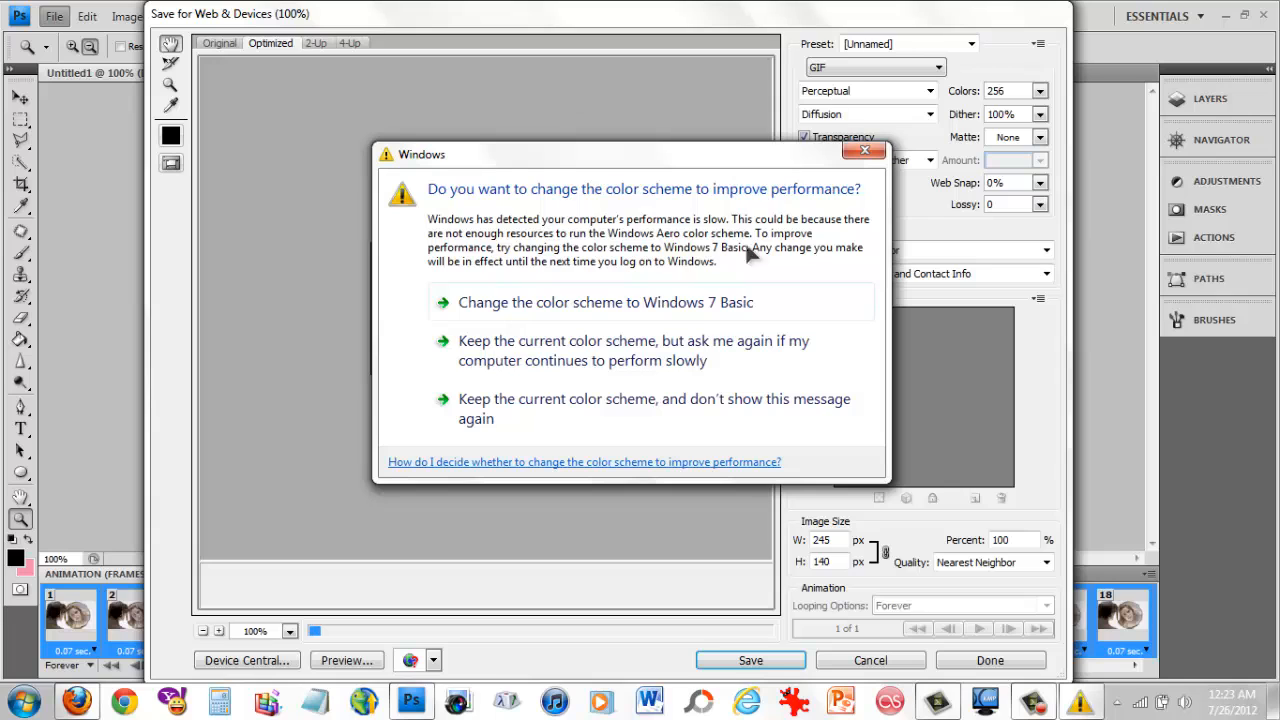
{"action": "left_click", "coordinate": [638, 418]}
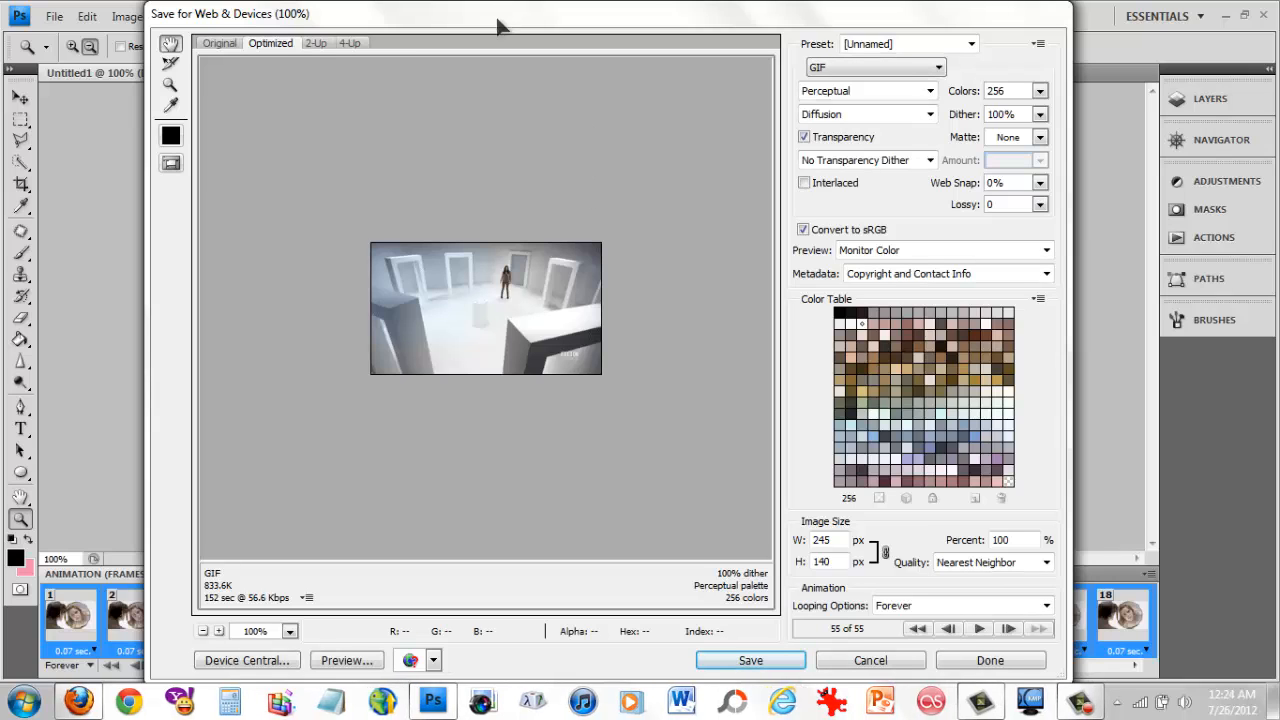
{"action": "left_click_drag", "start_coordinate": [496, 17], "coordinate": [482, 20]}
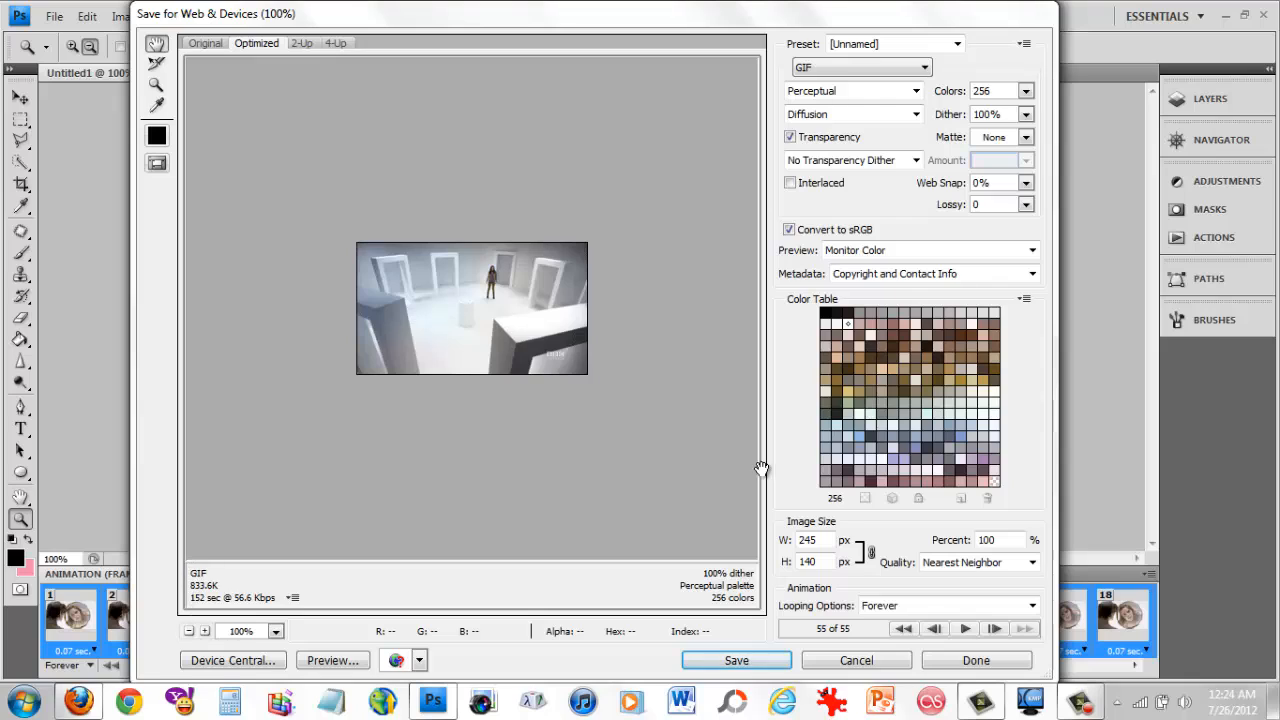
Keep 256 colors and Forever looping for the GIF, play the animation preview and close the export without saving.
{"action": "left_click", "coordinate": [1028, 91]}
{"action": "left_click", "coordinate": [992, 248]}
{"action": "left_click", "coordinate": [908, 605]}
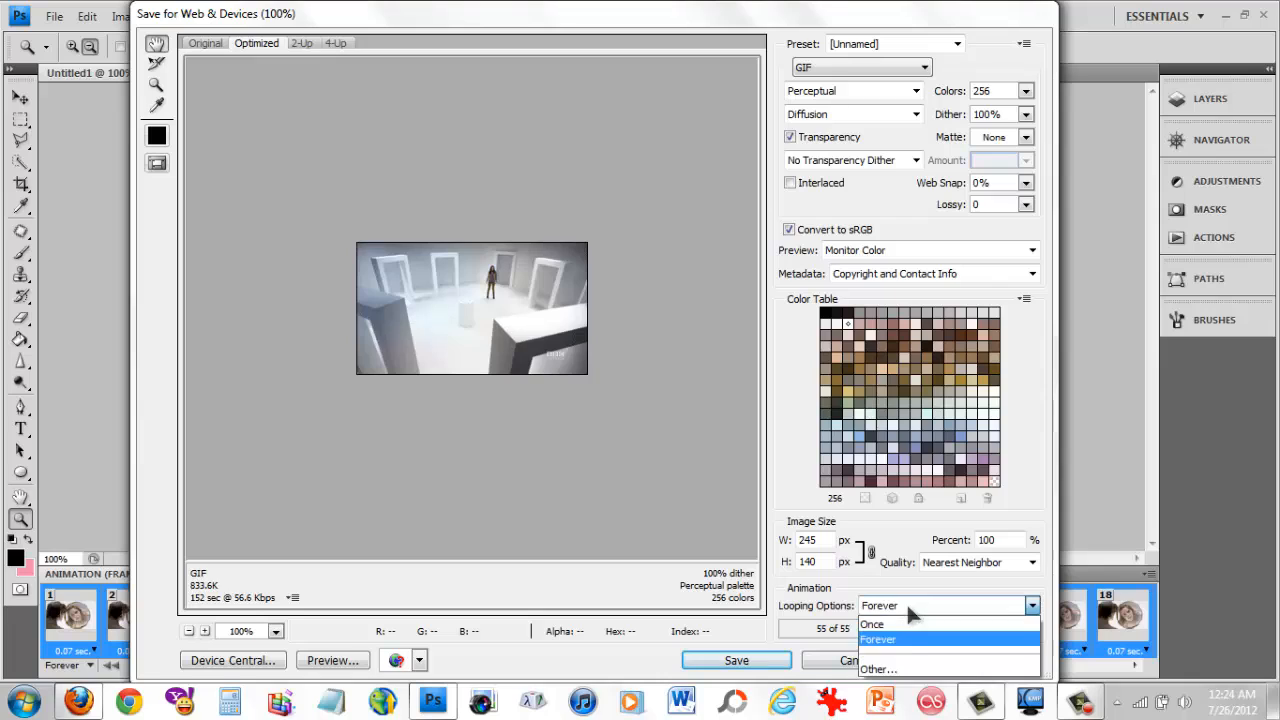
{"action": "left_click", "coordinate": [893, 639]}
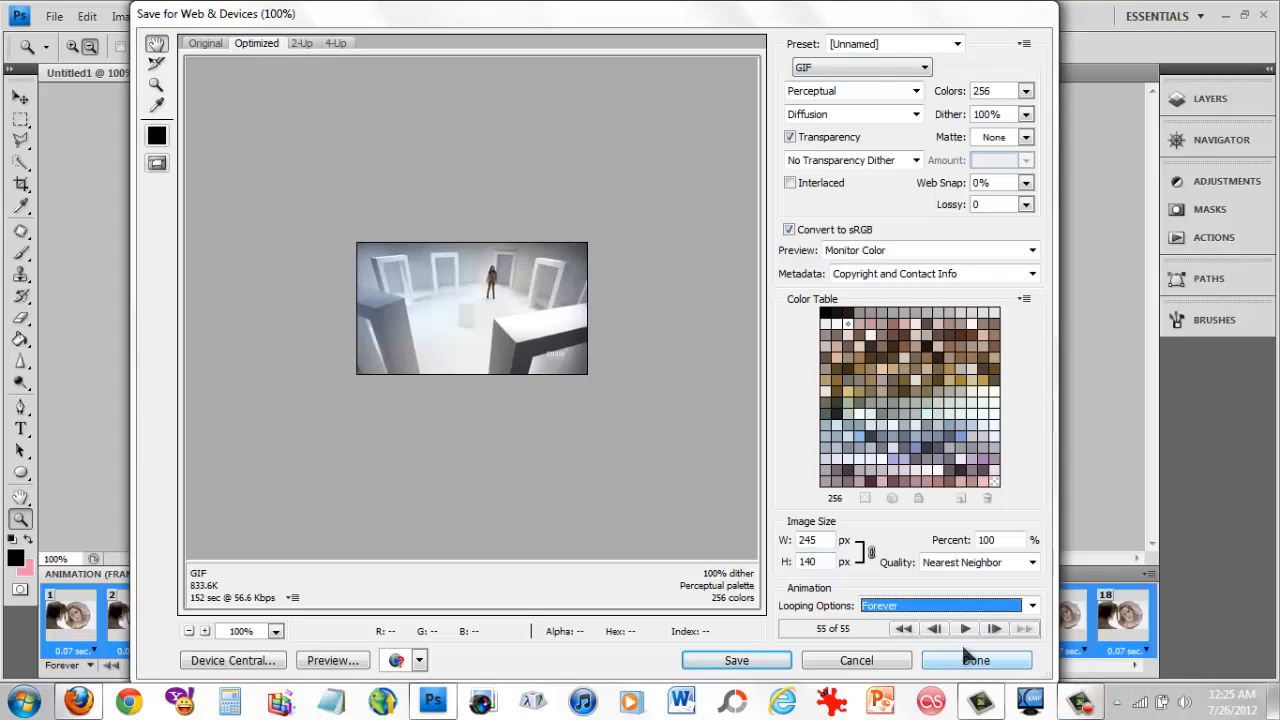
{"action": "left_click", "coordinate": [964, 629]}
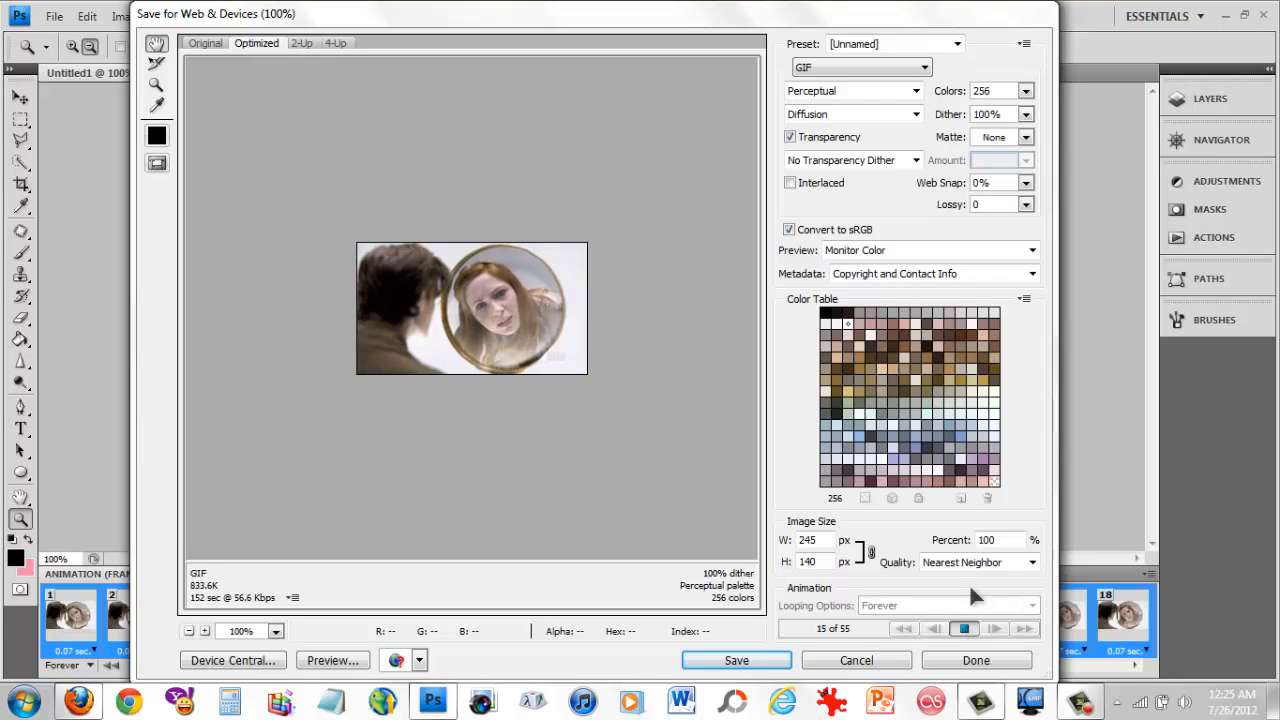
{"action": "left_click", "coordinate": [885, 665]}
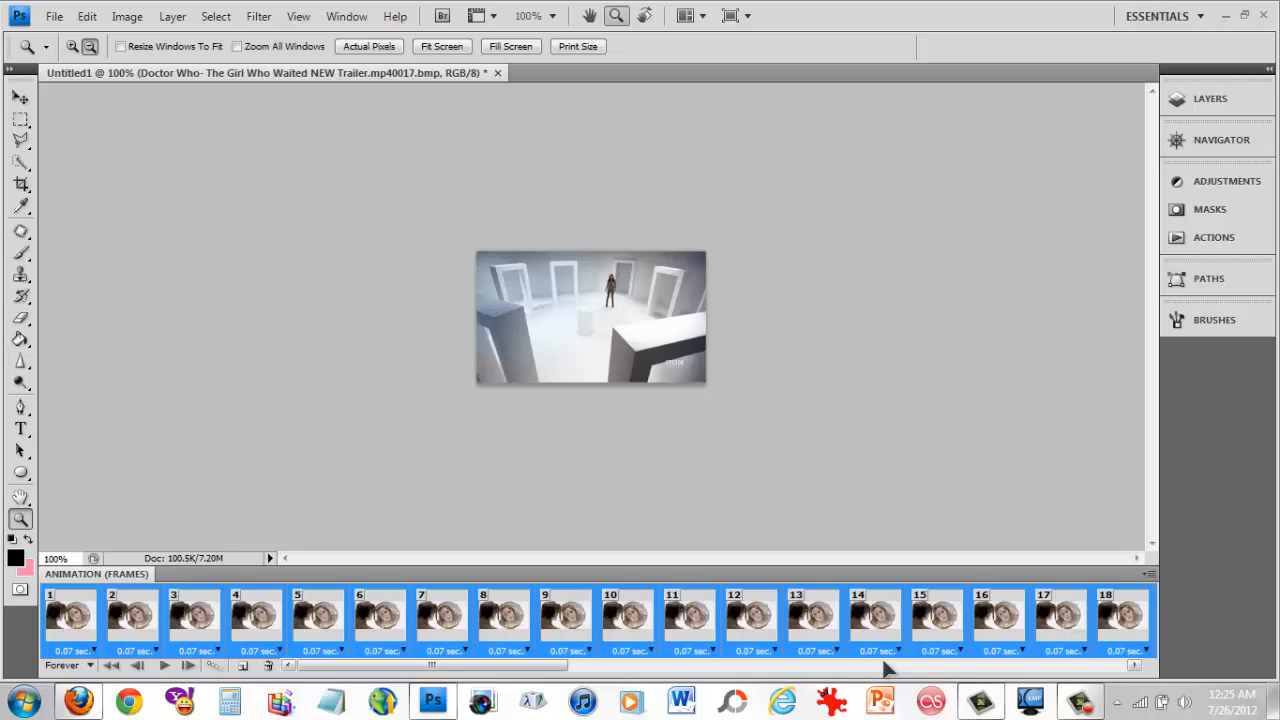
Switch to Firefox and open the deviantART website.
{"action": "left_click", "coordinate": [79, 700]}
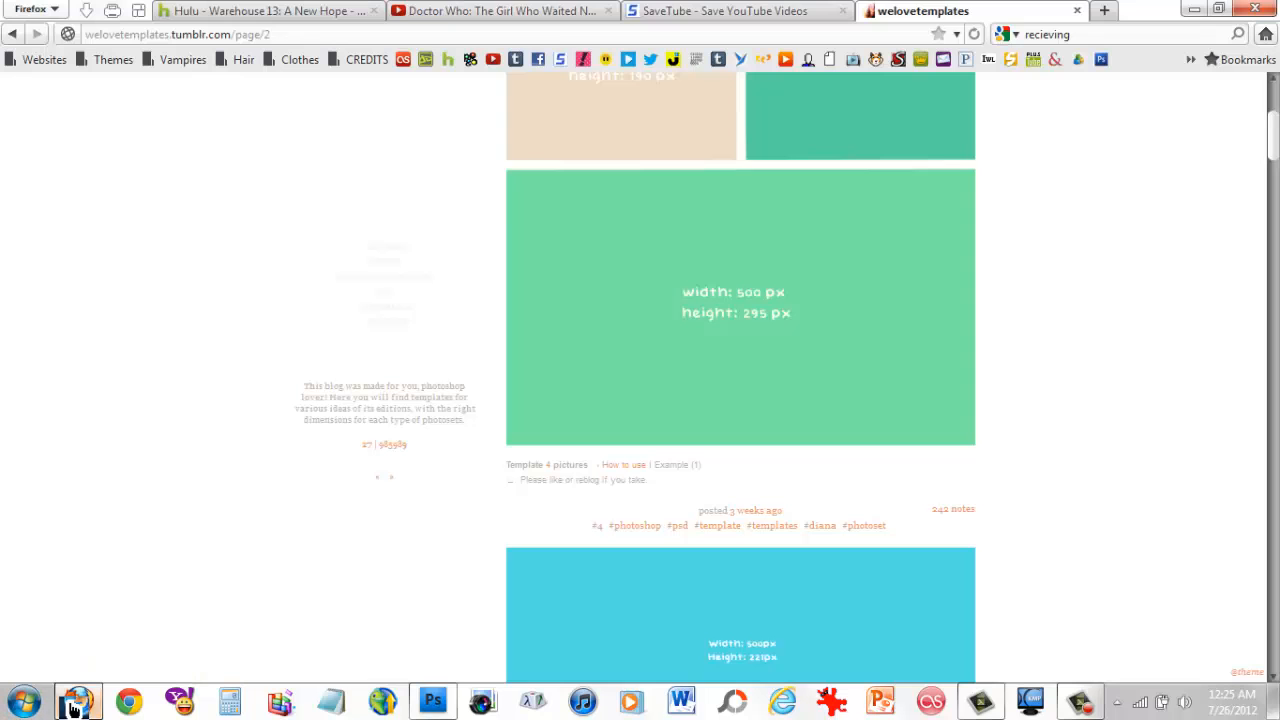
{"action": "left_click", "coordinate": [426, 61]}
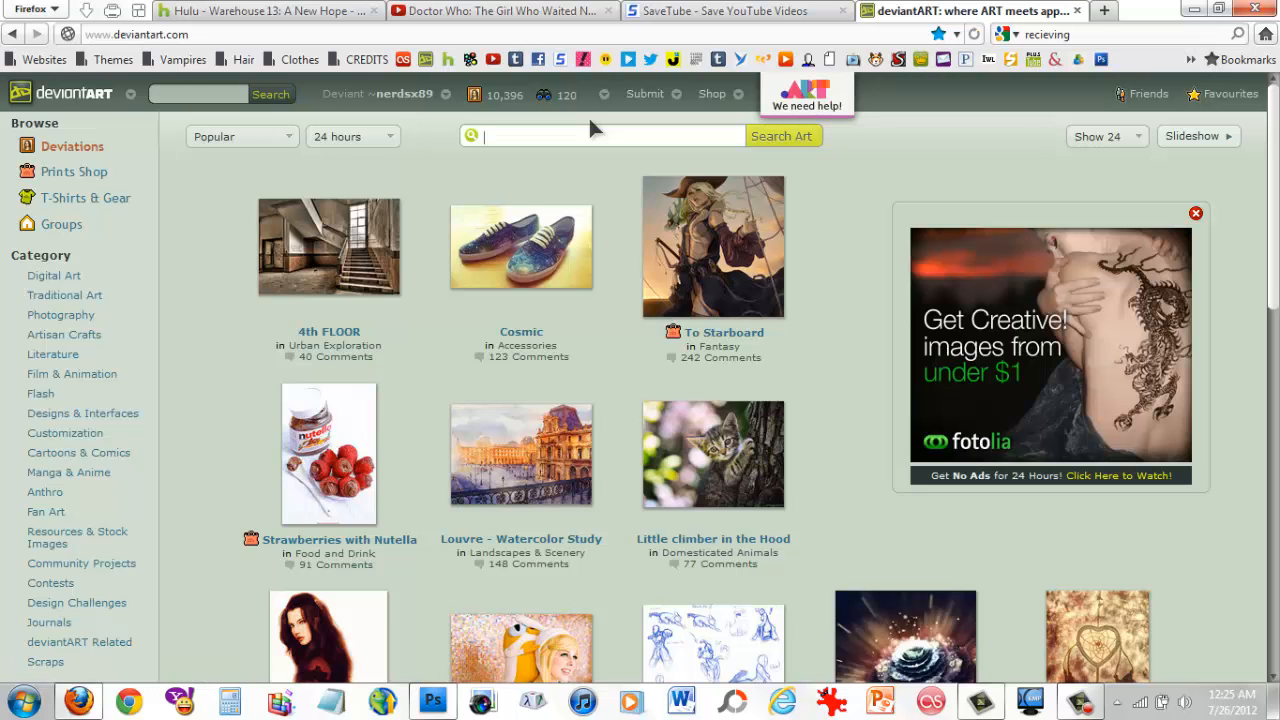
Search the web for "tumblr.com psd" in place of the SaveTube page.
{"action": "left_click", "coordinate": [672, 10]}
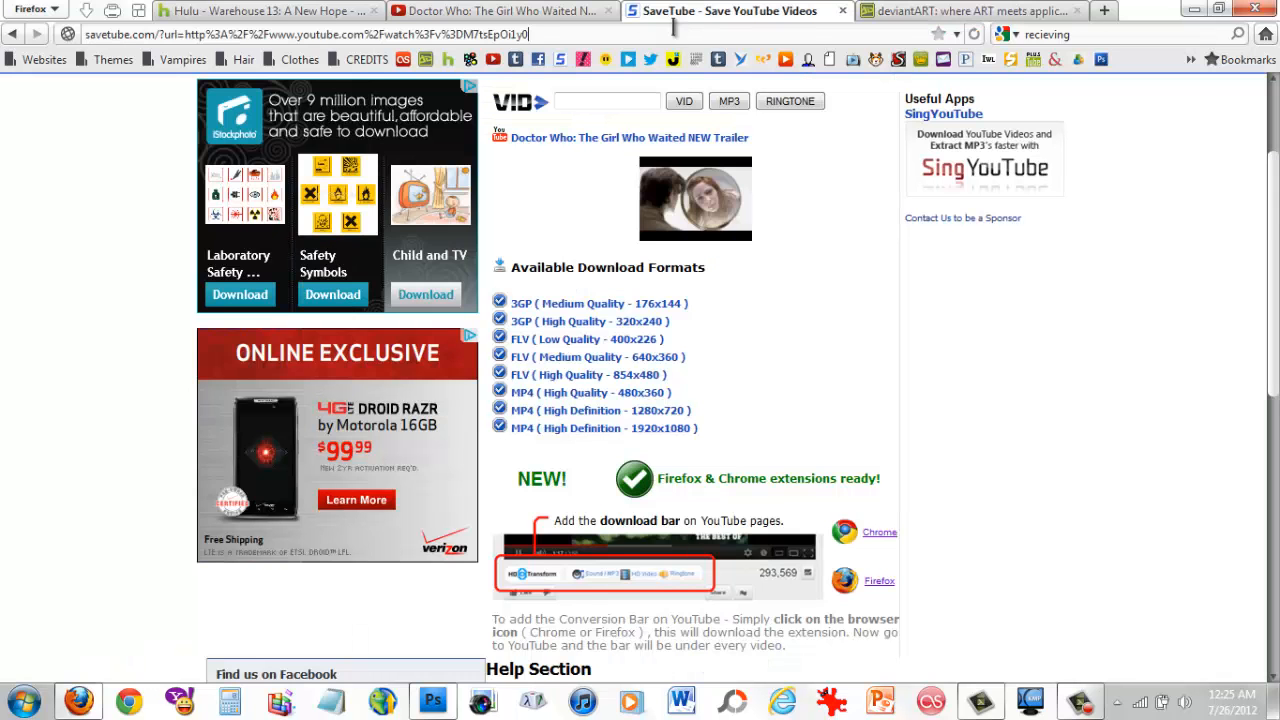
{"action": "left_click", "coordinate": [675, 30]}
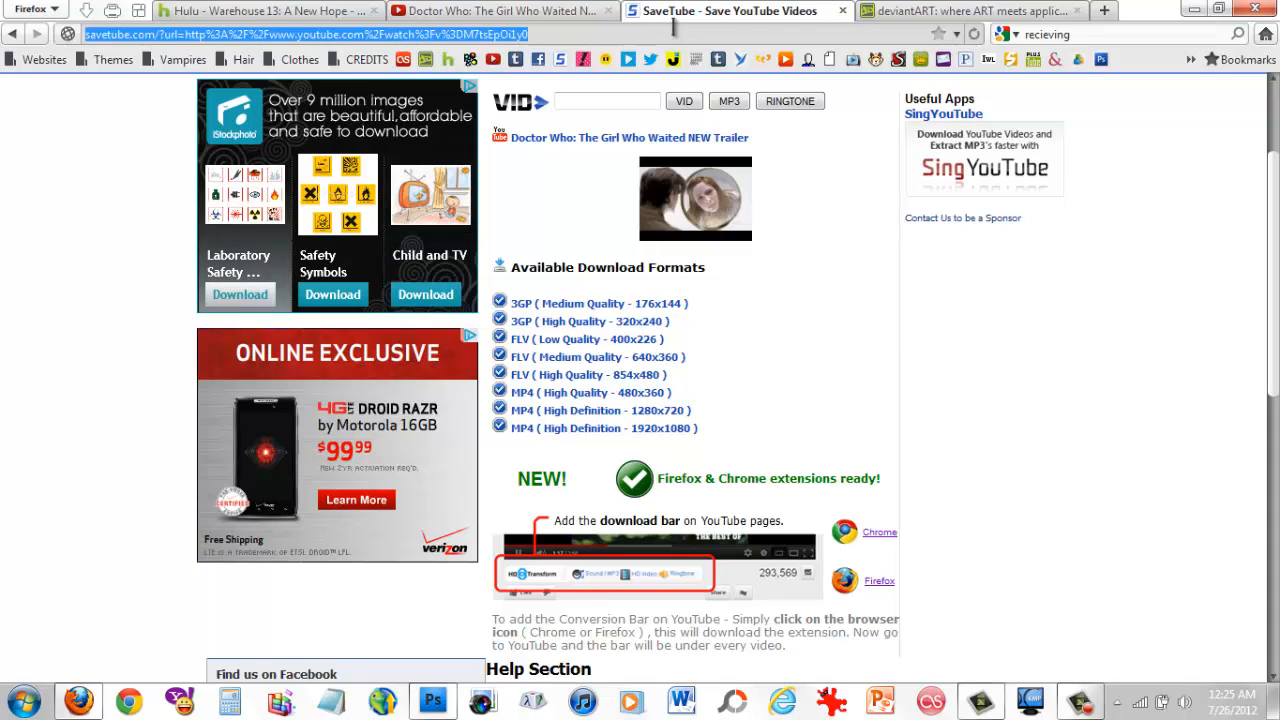
{"action": "type", "text": "tumblr"}
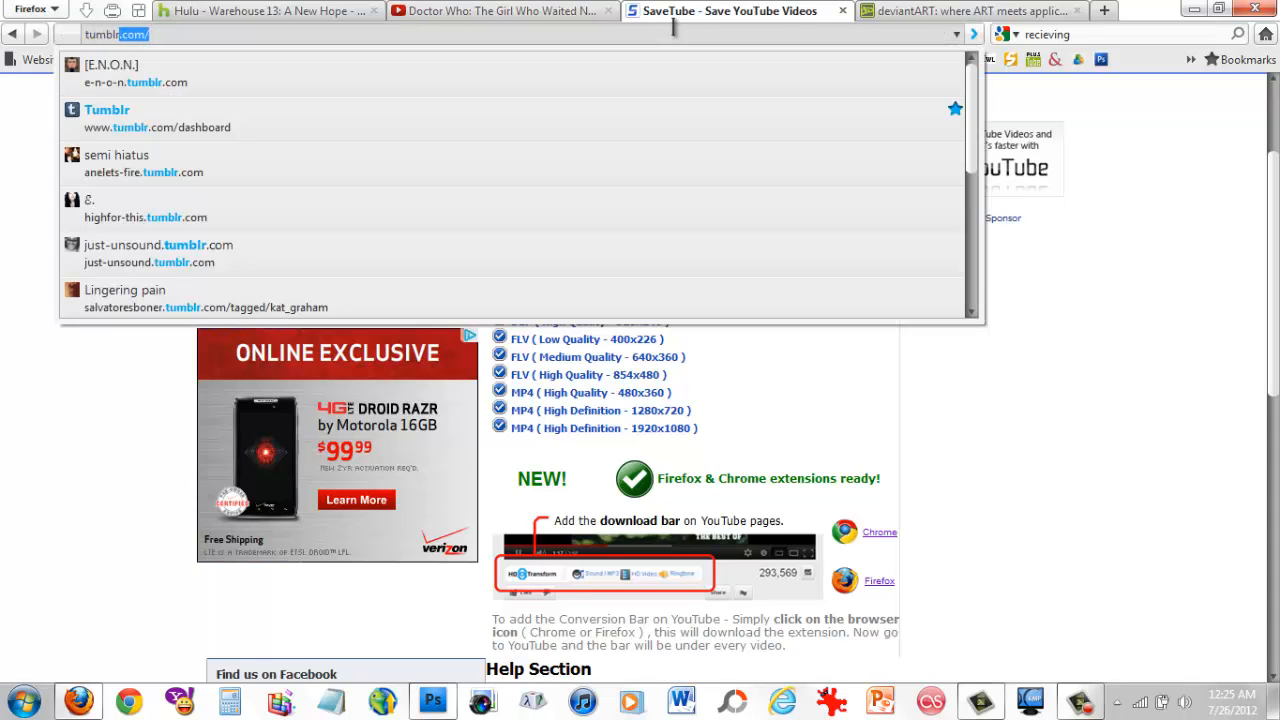
{"action": "type", "text": ".com ps"}
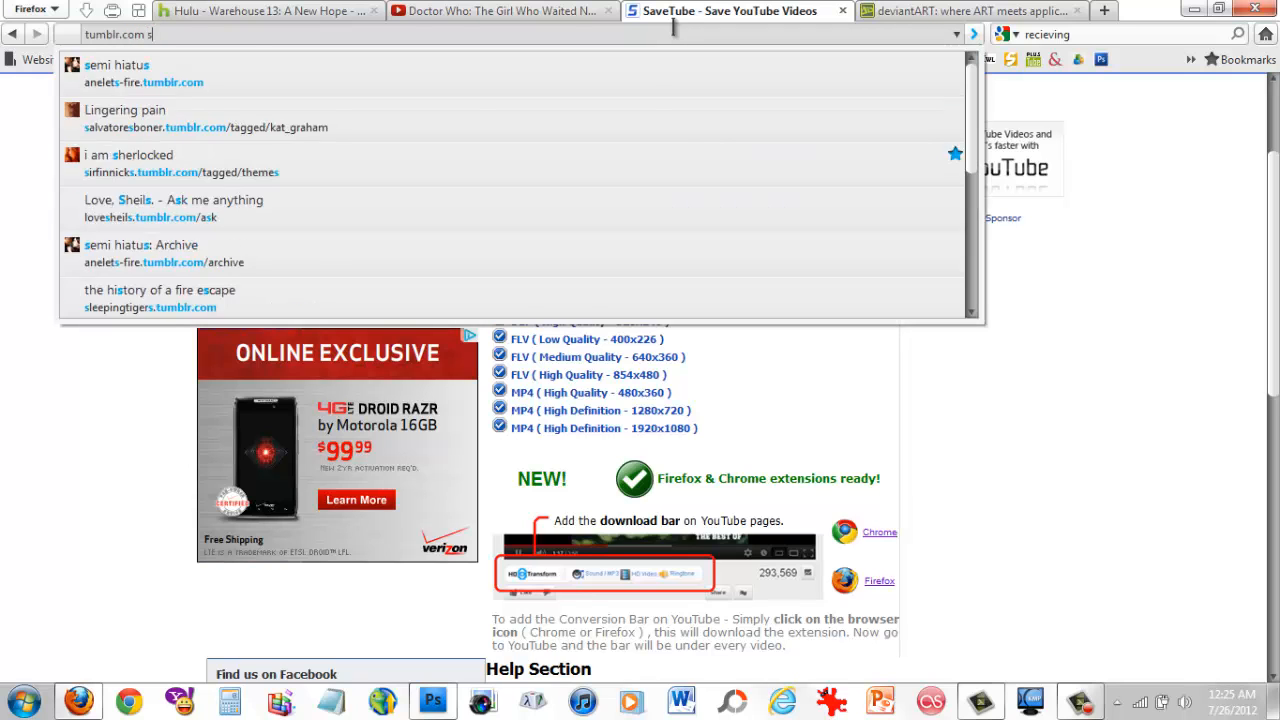
{"action": "key", "text": "BackSpace"}
{"action": "key", "text": "BackSpace"}
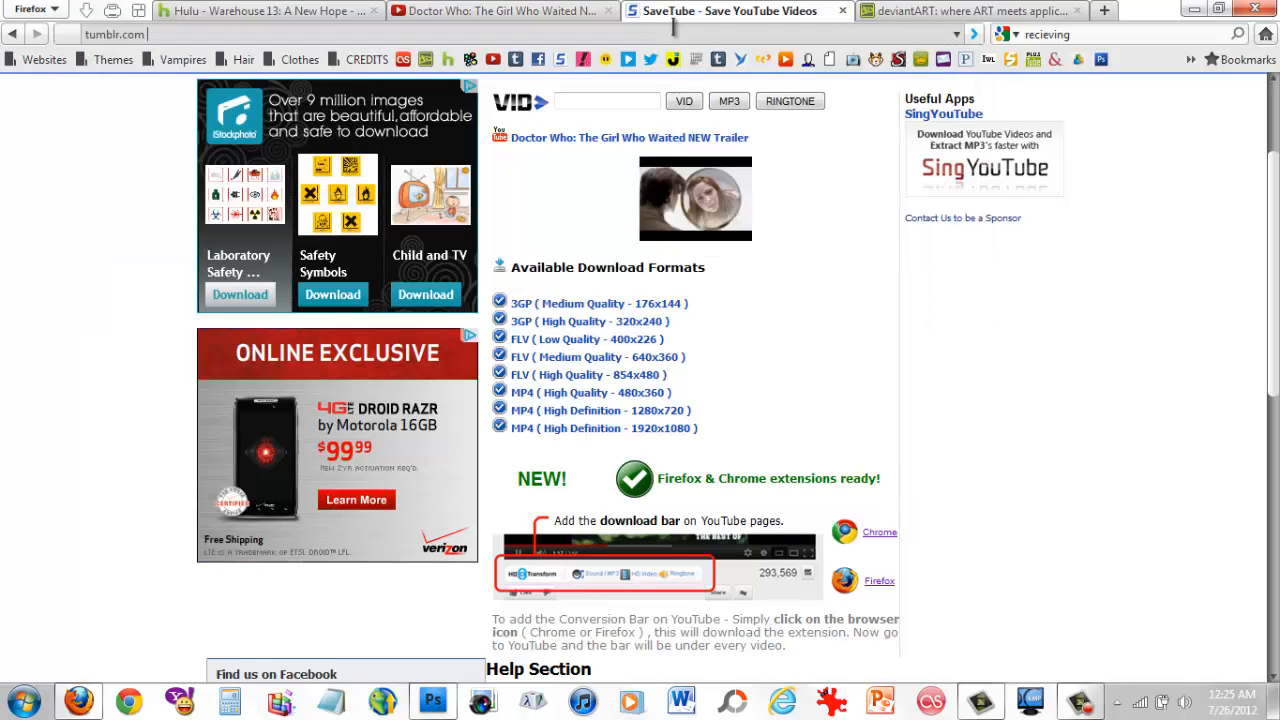
{"action": "type", "text": "gi"}
{"action": "key", "text": "BackSpace"}
{"action": "key", "text": "BackSpace"}
{"action": "type", "text": "psd"}
{"action": "key", "text": "Return"}
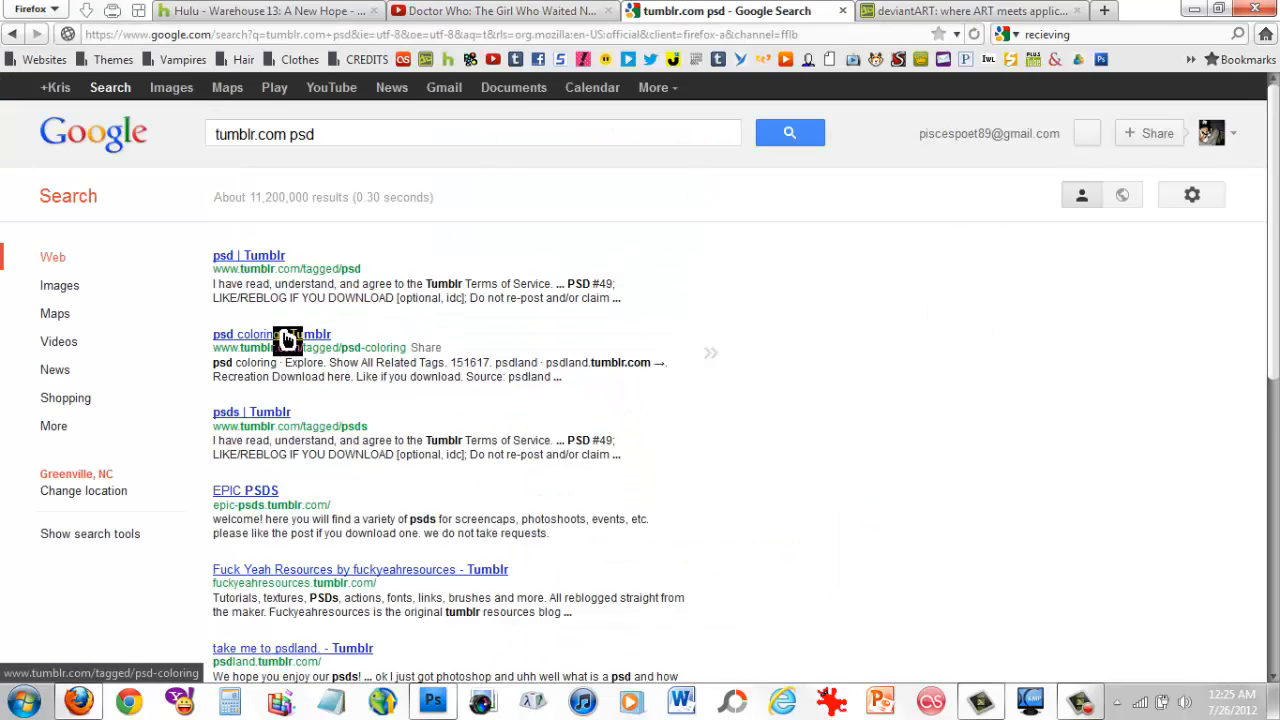
Open the psd coloring tag on Tumblr and browse its posts for PSD downloads, checking deviantART as another source.
{"action": "left_click", "coordinate": [289, 335]}
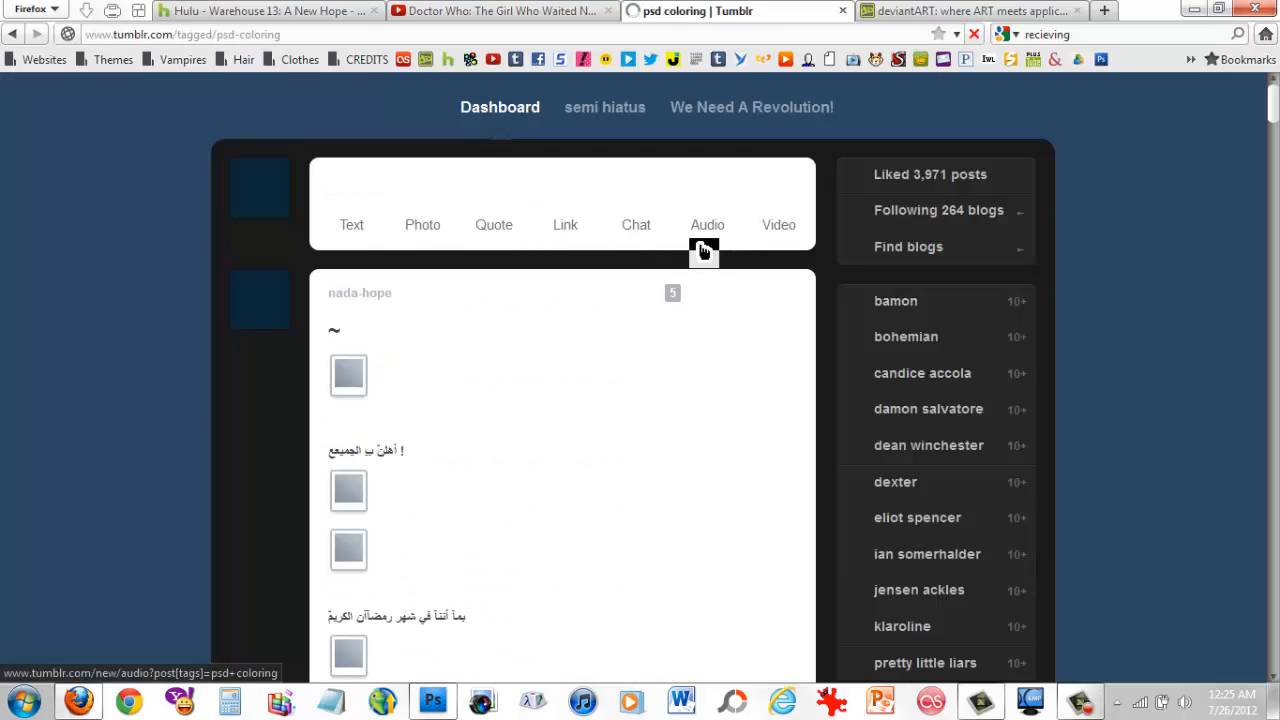
{"action": "scroll", "coordinate": [703, 252], "scroll_direction": "down", "scroll_amount": 3}
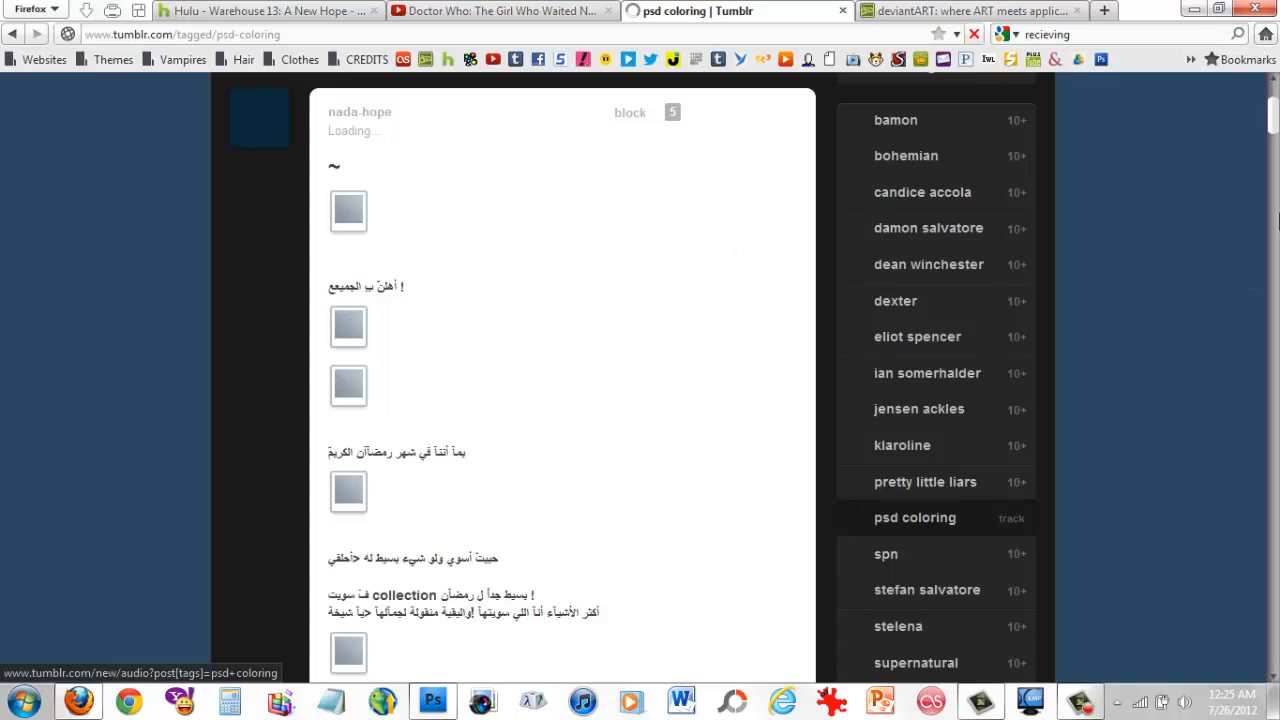
{"action": "left_click_drag", "start_coordinate": [1275, 133], "coordinate": [1262, 657]}
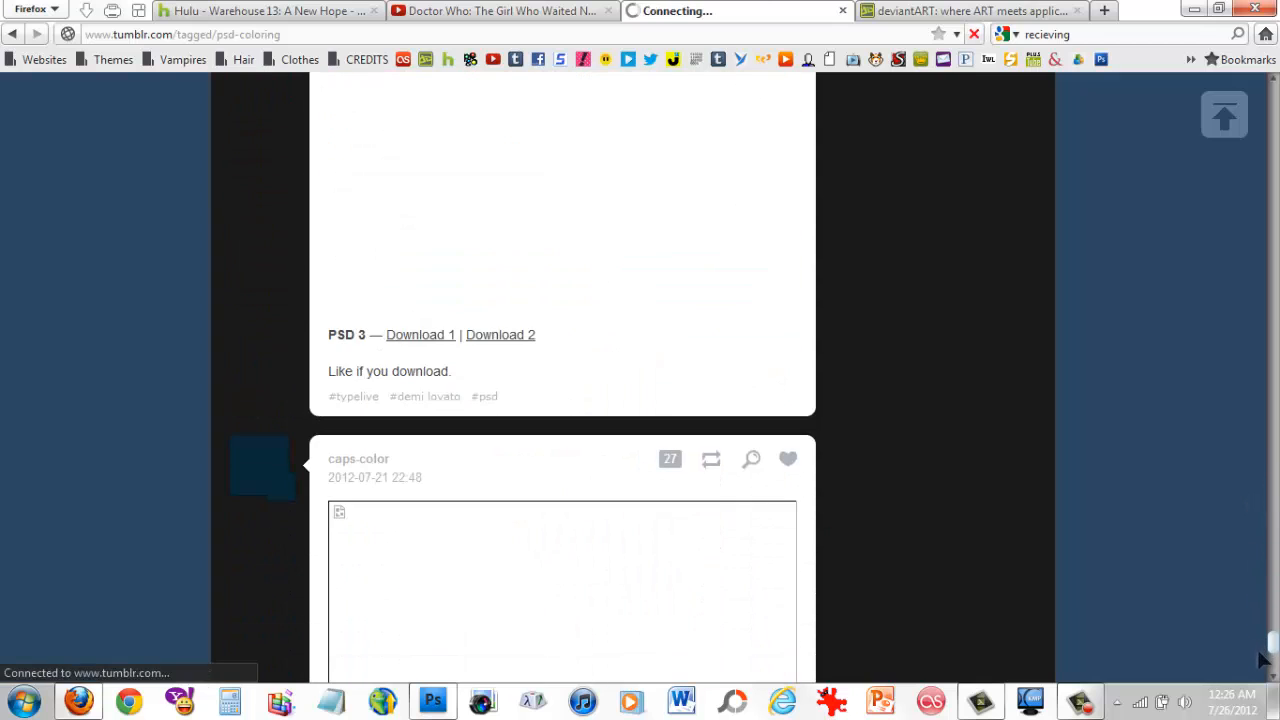
{"action": "left_click", "coordinate": [921, 8]}
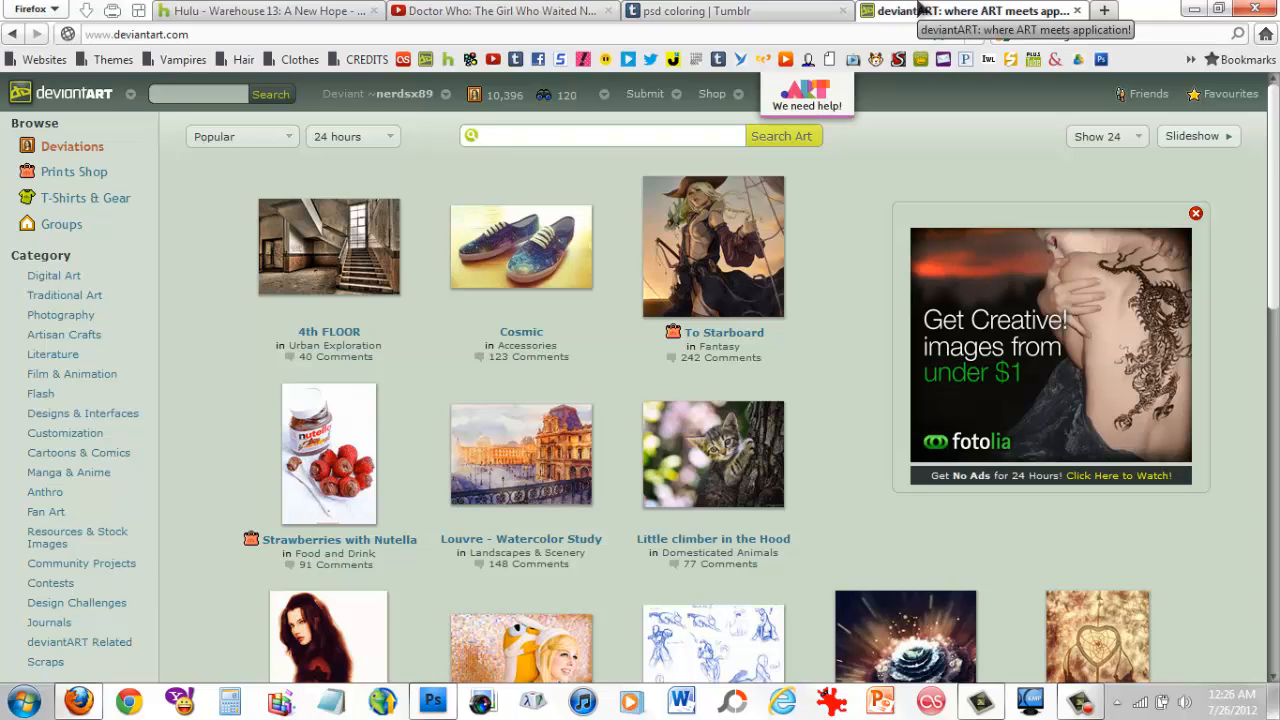
{"action": "left_click", "coordinate": [690, 11]}
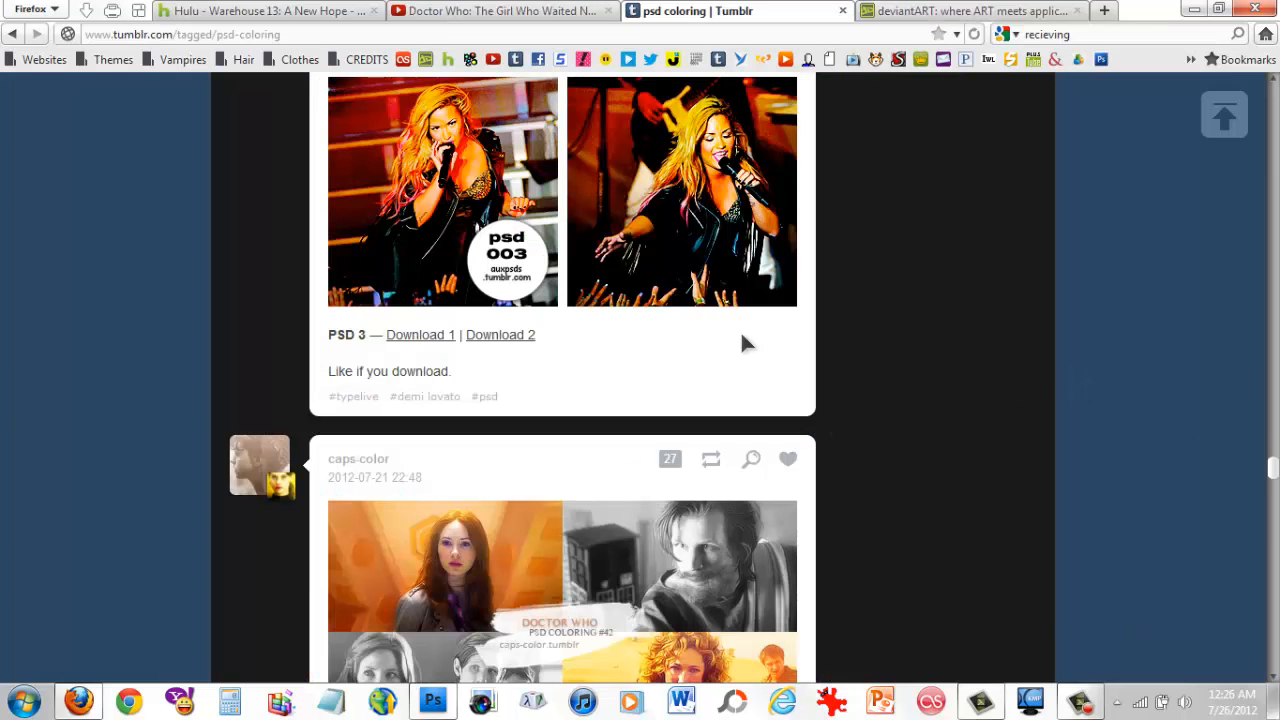
{"action": "scroll", "coordinate": [745, 343], "scroll_direction": "down", "scroll_amount": 3}
Switch to Photoshop and browse for a file to open in the psd folder on the F: drive.
{"action": "left_click", "coordinate": [432, 700]}
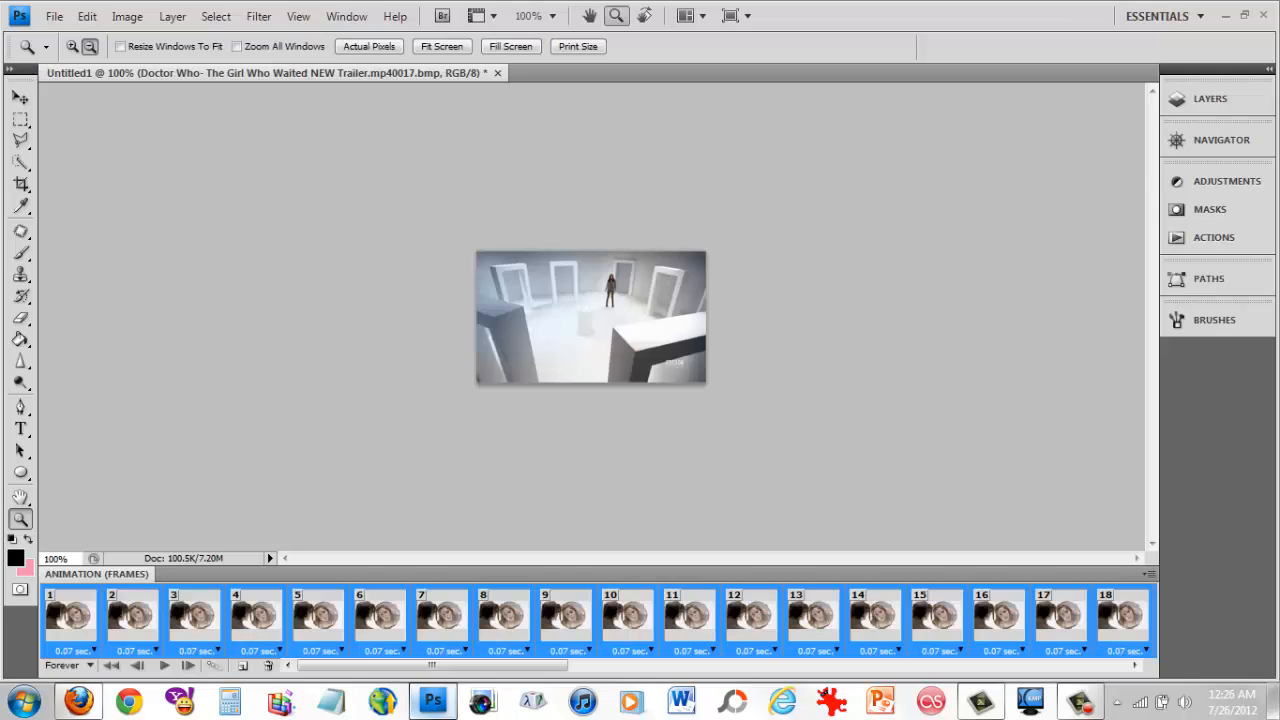
{"action": "left_click", "coordinate": [54, 16]}
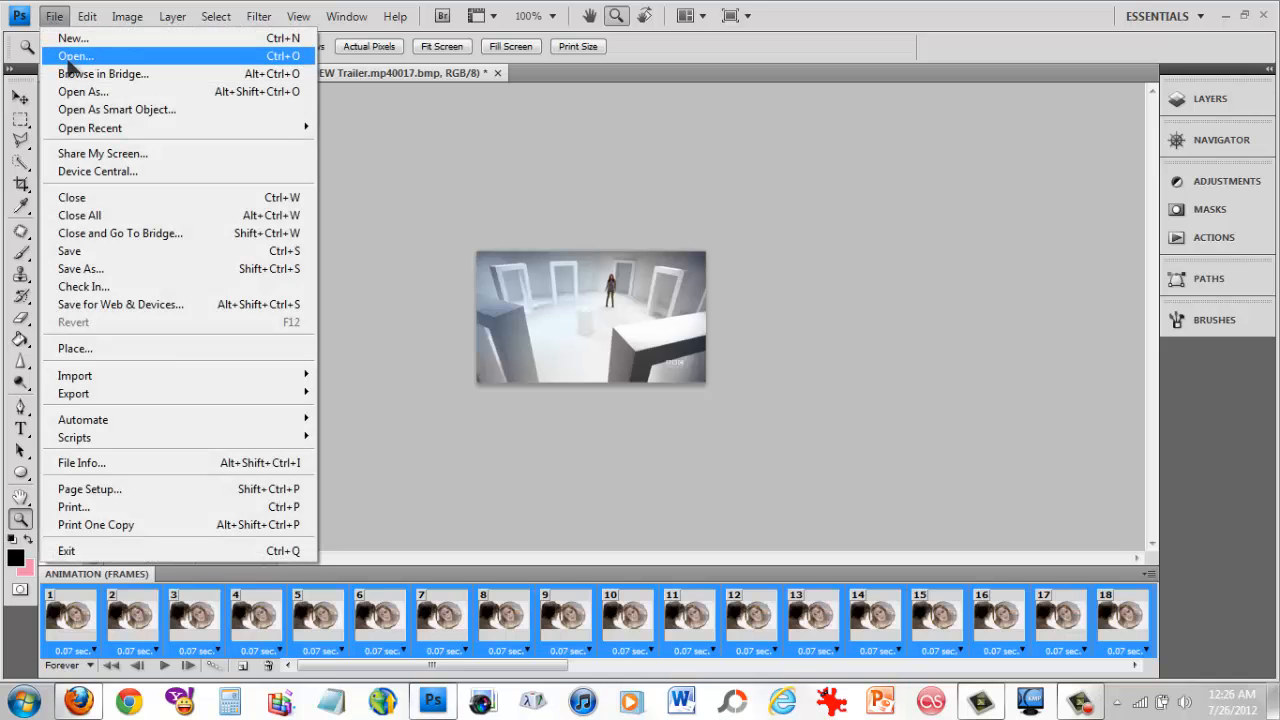
{"action": "left_click", "coordinate": [68, 58]}
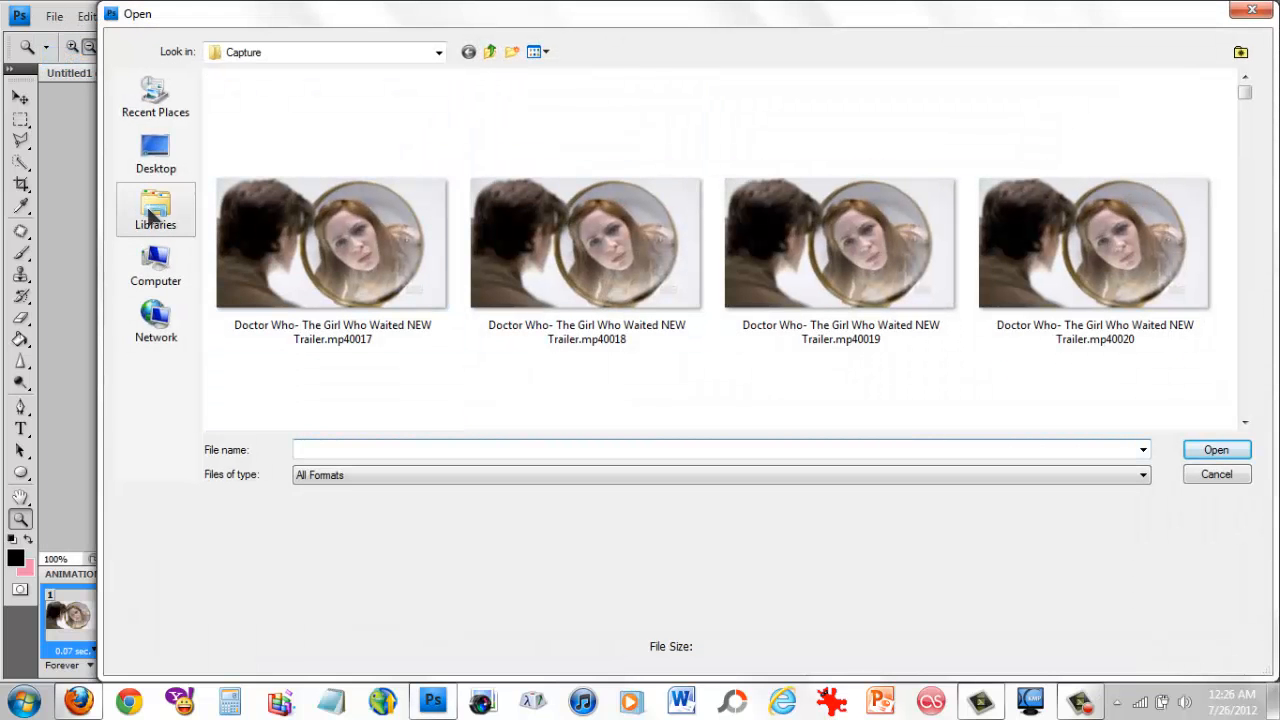
{"action": "left_click", "coordinate": [156, 268]}
{"action": "double_click", "coordinate": [720, 95]}
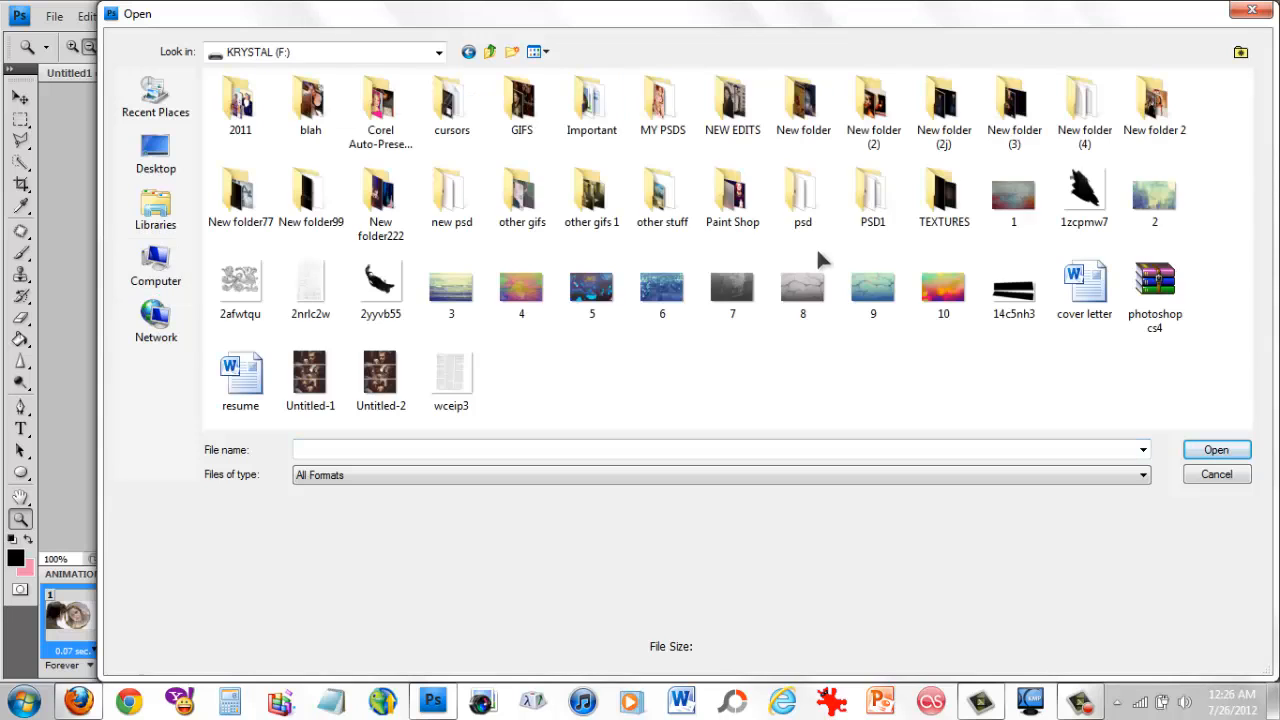
{"action": "double_click", "coordinate": [800, 190]}
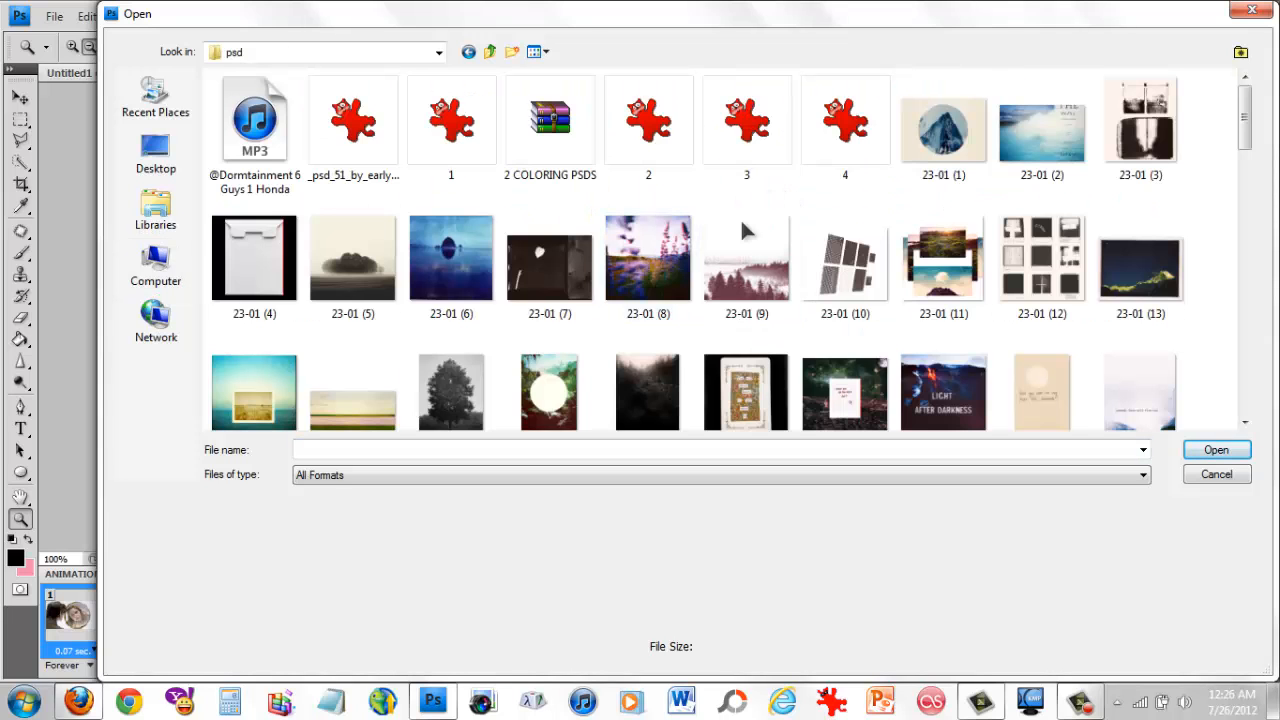
Preview several coloring PSD files in the psd folder, including 3, 2, 198, 197 and 195.
{"action": "left_click", "coordinate": [737, 171]}
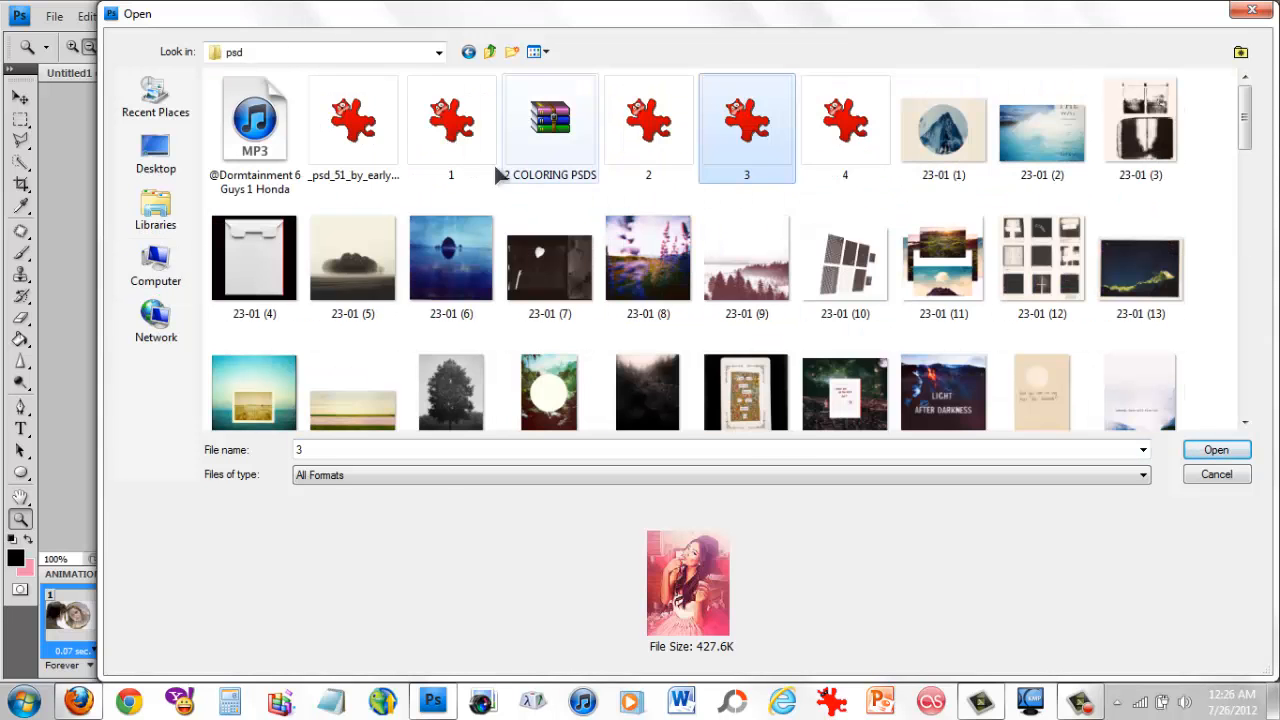
{"action": "left_click", "coordinate": [355, 130]}
{"action": "left_click", "coordinate": [757, 140]}
{"action": "left_click", "coordinate": [681, 137]}
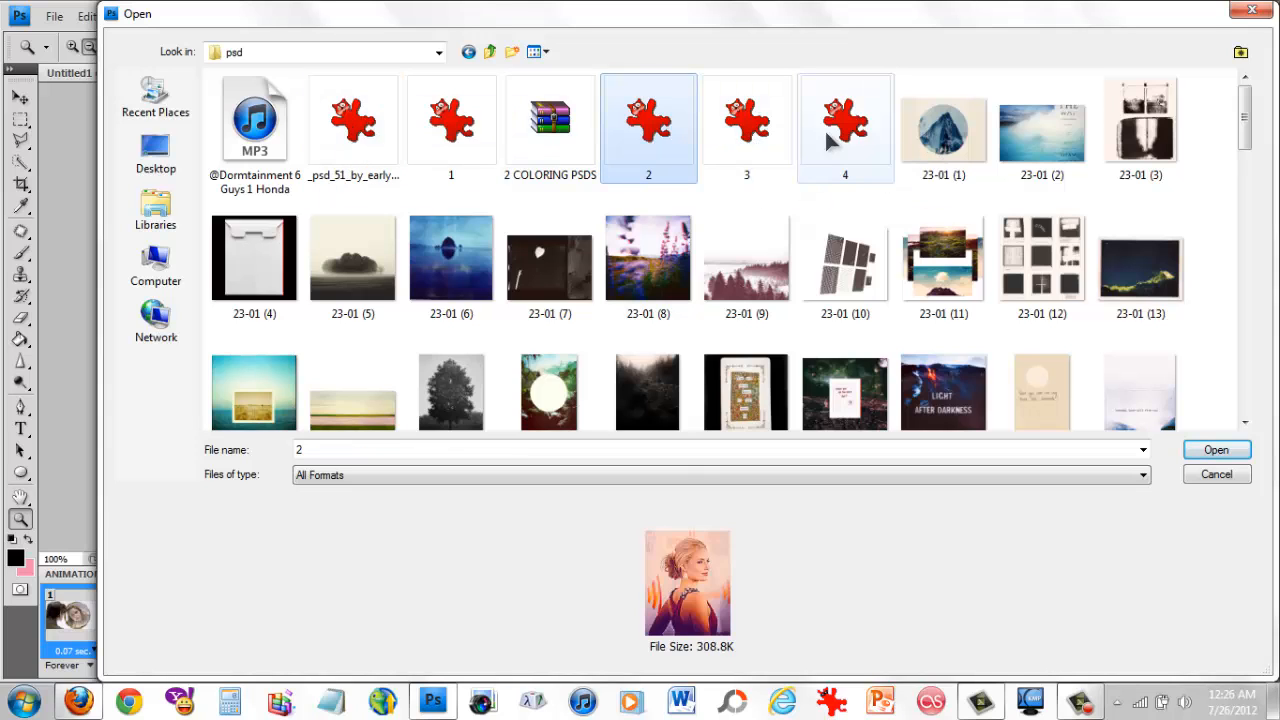
{"action": "left_click", "coordinate": [824, 128]}
{"action": "scroll", "coordinate": [800, 220], "scroll_direction": "down", "scroll_amount": 6}
{"action": "left_click", "coordinate": [660, 315]}
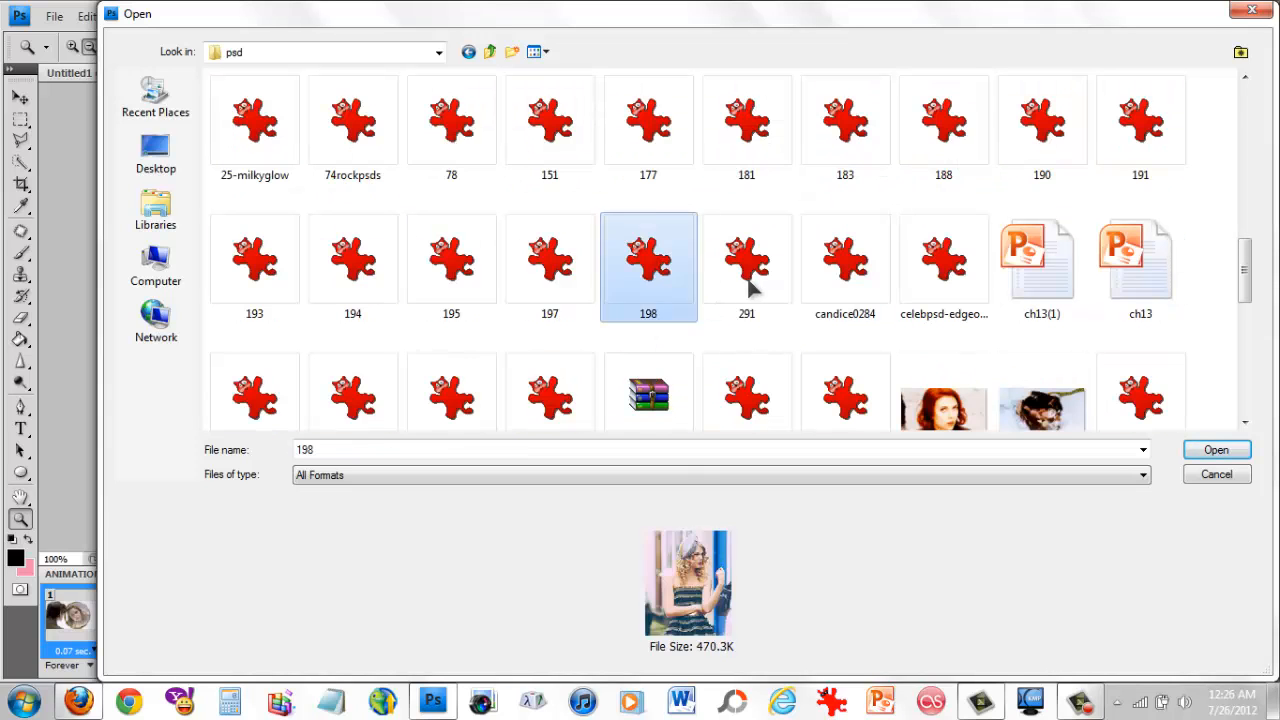
{"action": "key", "text": "Right"}
{"action": "left_click", "coordinate": [549, 265]}
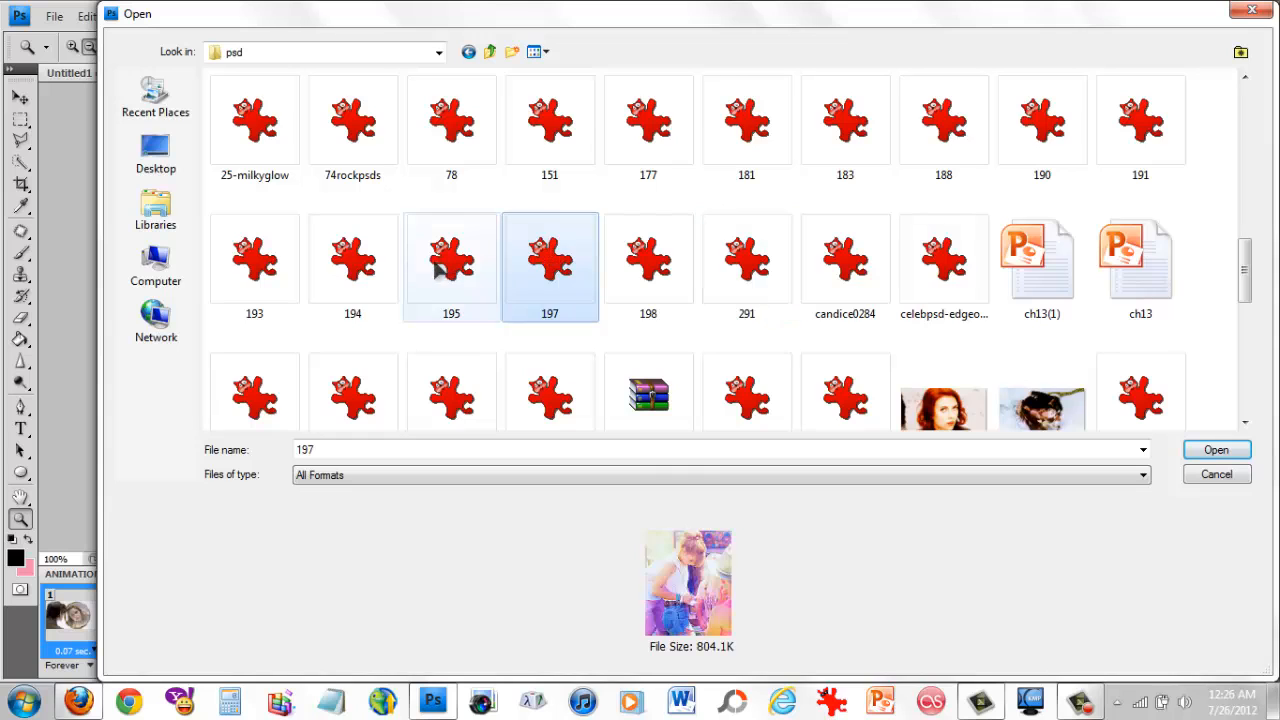
{"action": "left_click", "coordinate": [440, 265]}
Open 197.psd with normal mode substituted for its unsupported blending mode, and float it in its own window.
{"action": "double_click", "coordinate": [540, 268]}
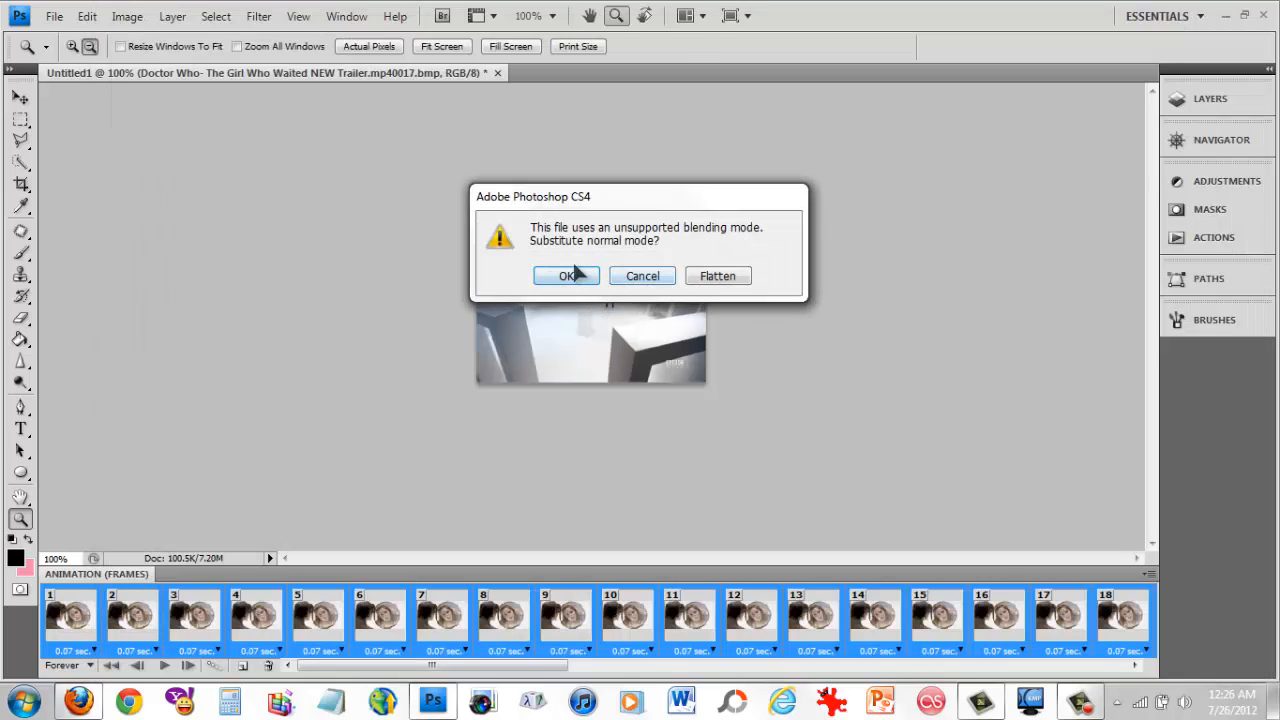
{"action": "left_click", "coordinate": [567, 275]}
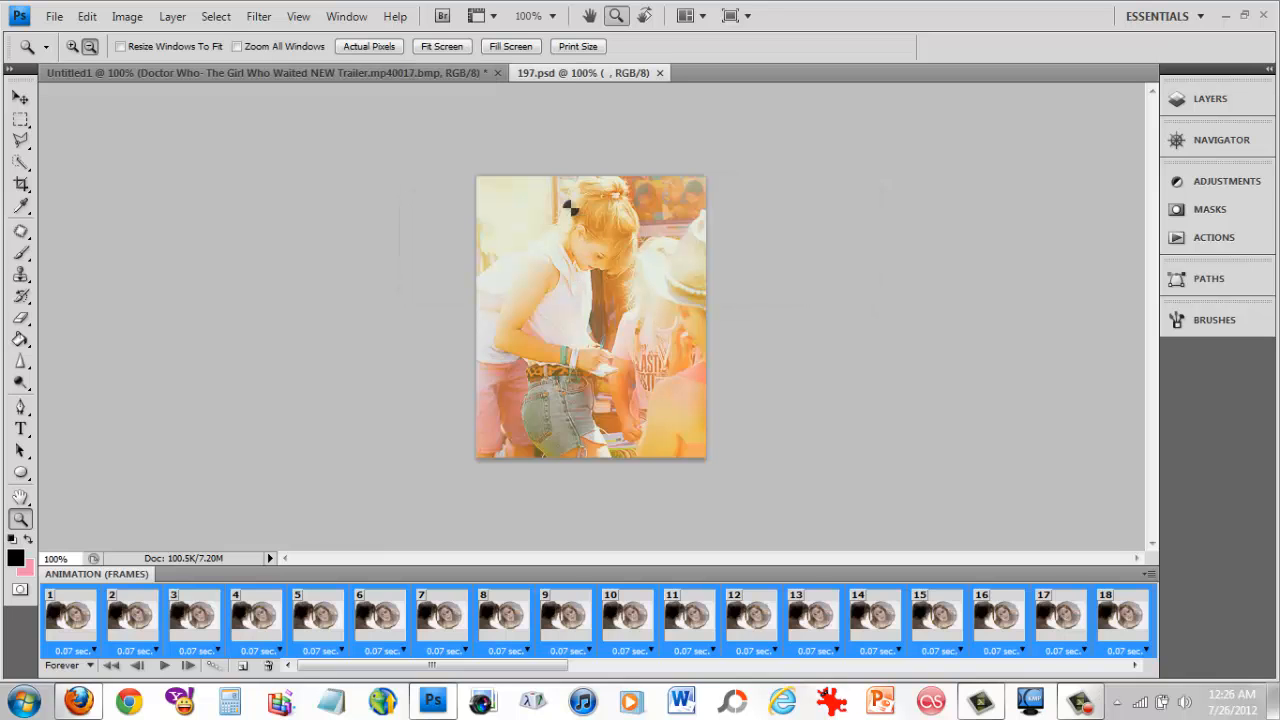
{"action": "left_click_drag", "start_coordinate": [563, 74], "coordinate": [257, 147]}
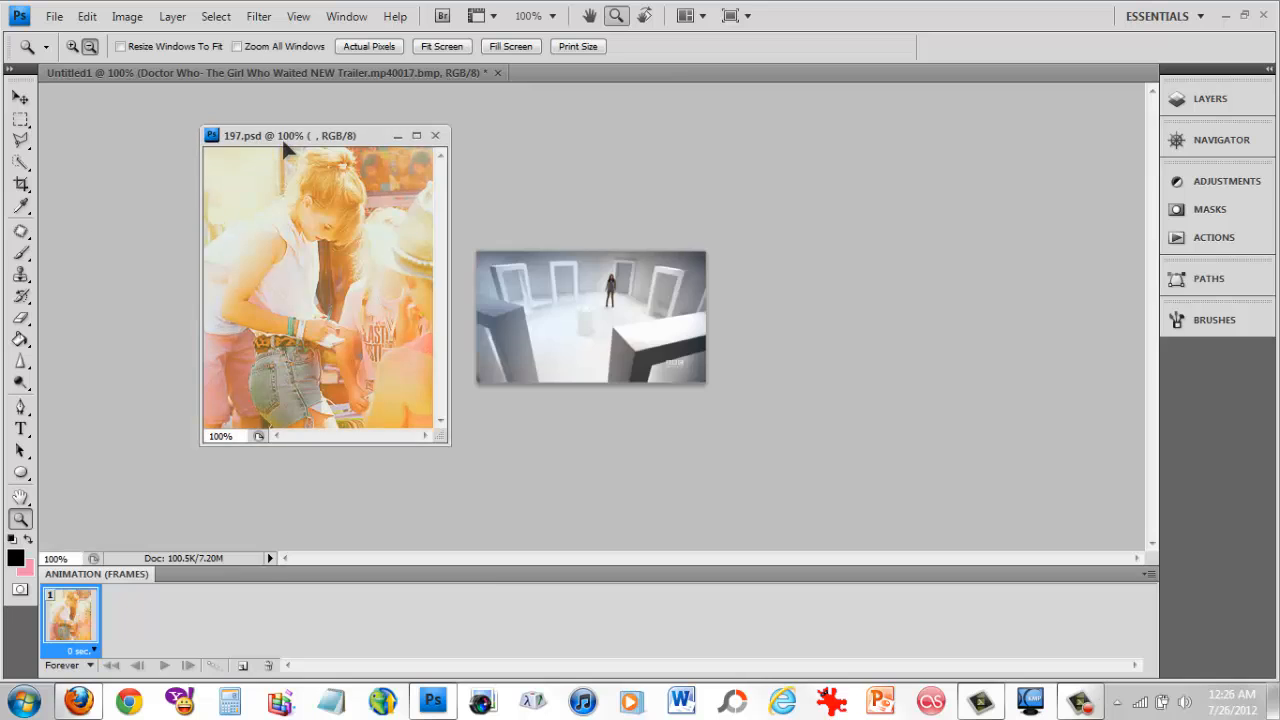
Copy the coloring layer group from 197.psd into the animation document above the frame layers, and minimize 197.psd.
{"action": "left_click", "coordinate": [1211, 107]}
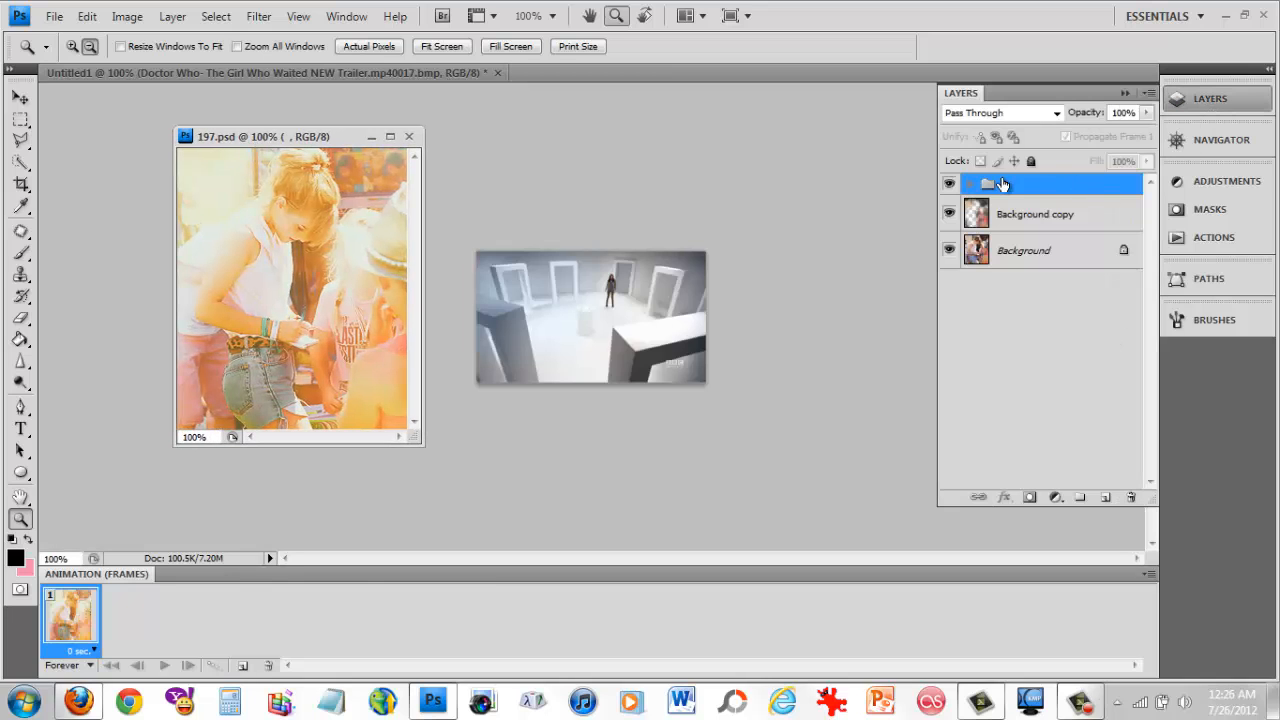
{"action": "left_click_drag", "start_coordinate": [1057, 192], "coordinate": [658, 312]}
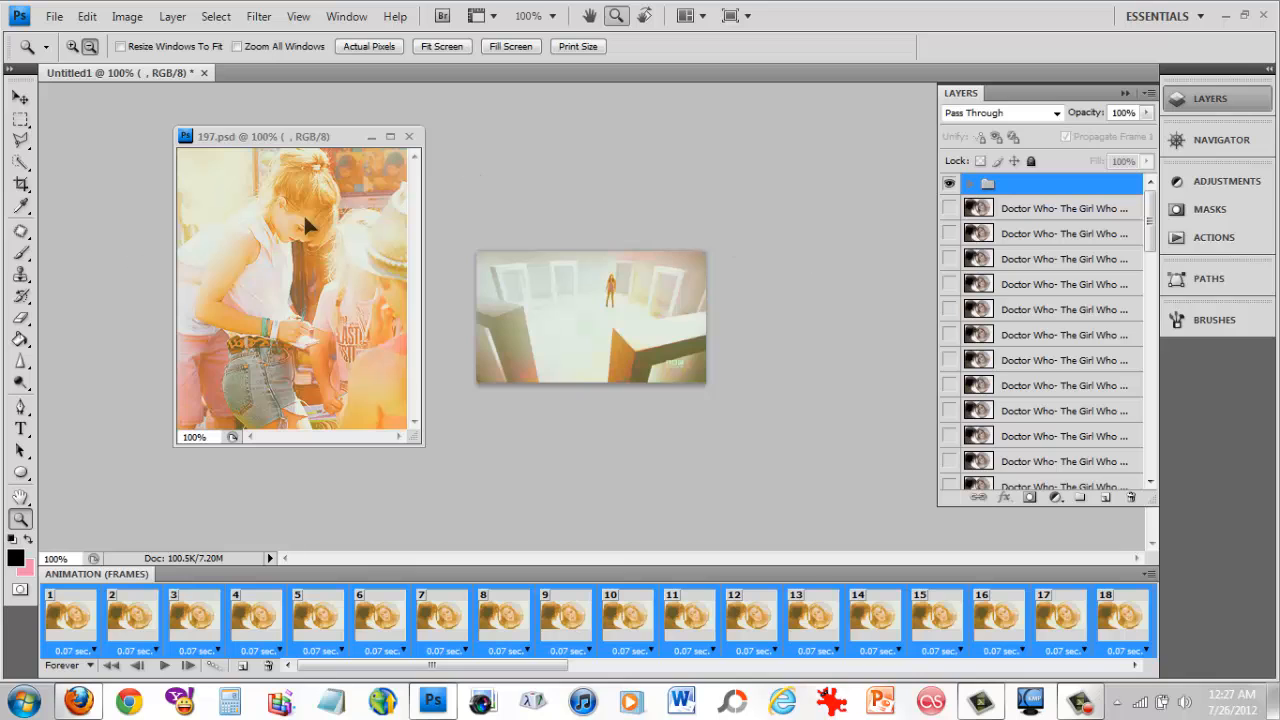
{"action": "left_click", "coordinate": [369, 137]}
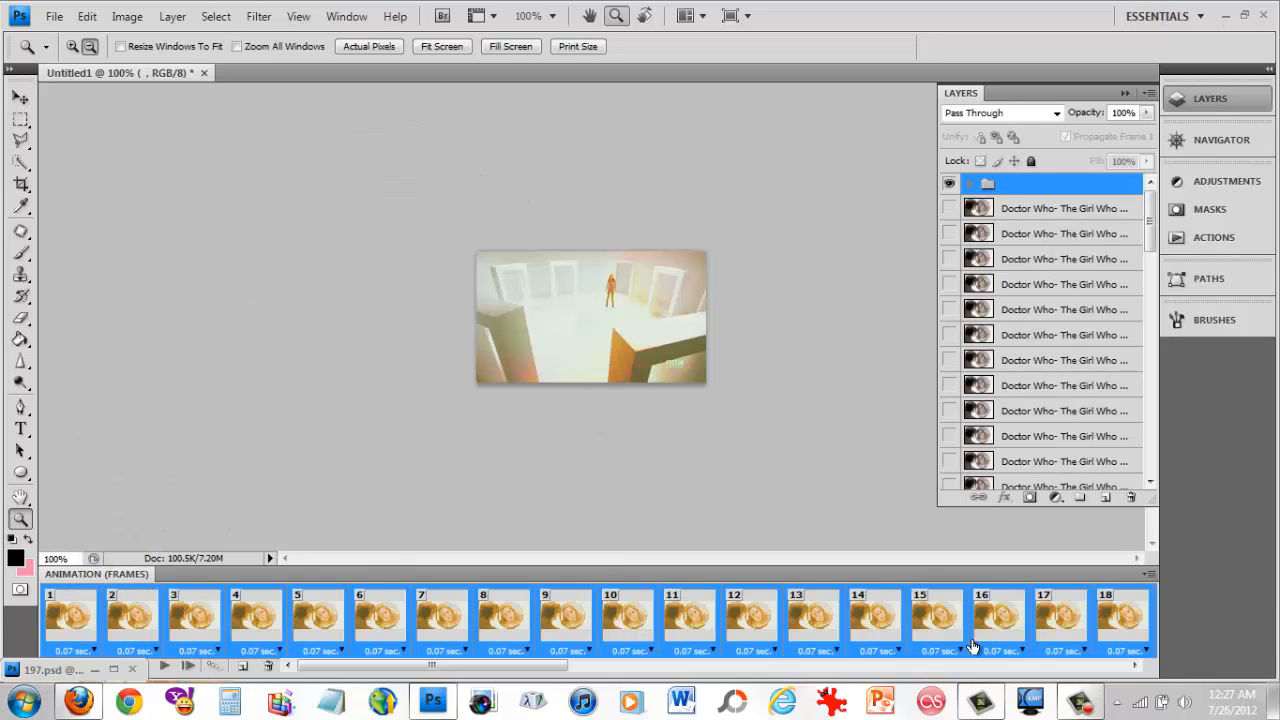
Open the Save for Web & Devices export for the colored animation and play its preview.
{"action": "left_click", "coordinate": [55, 17]}
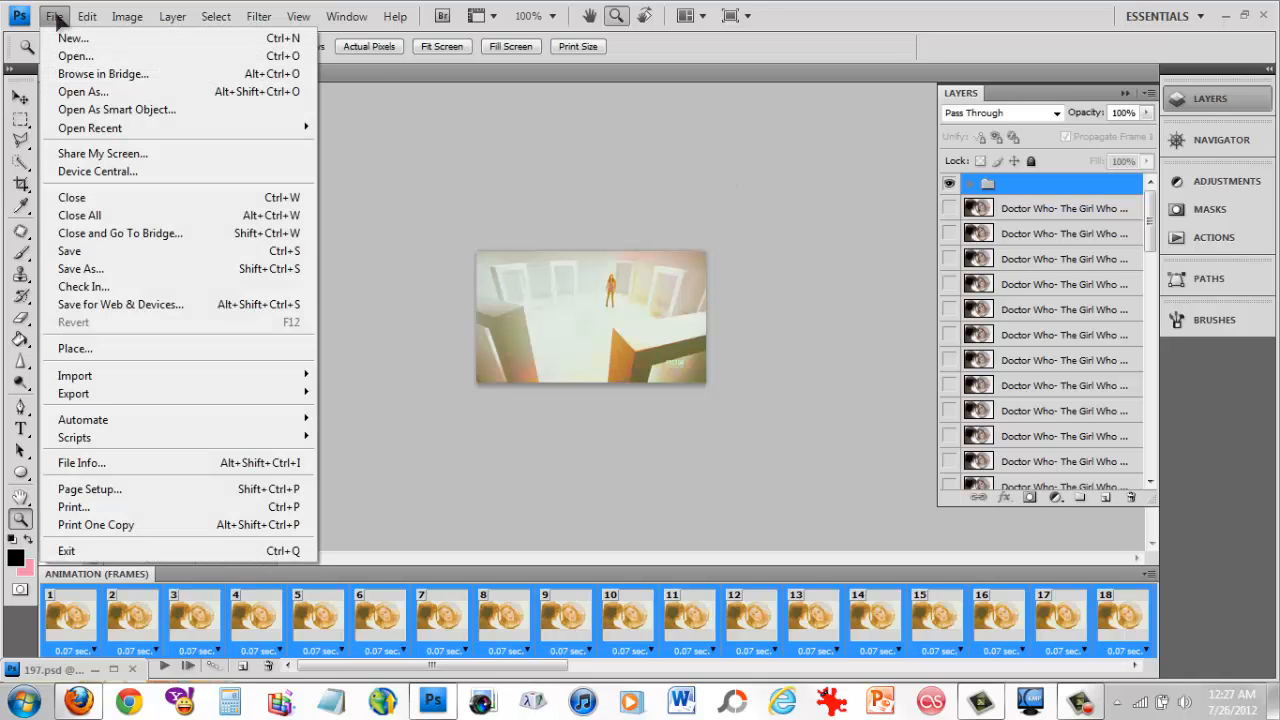
{"action": "left_click", "coordinate": [94, 304]}
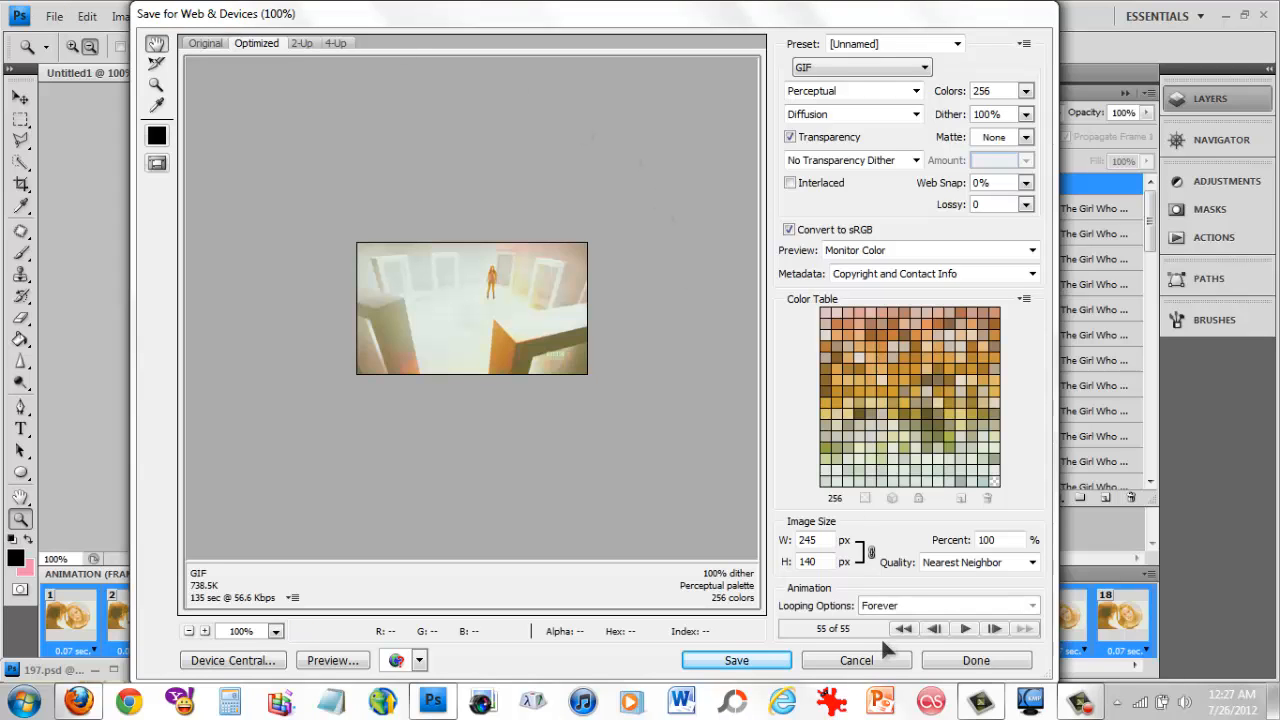
{"action": "left_click", "coordinate": [964, 629]}
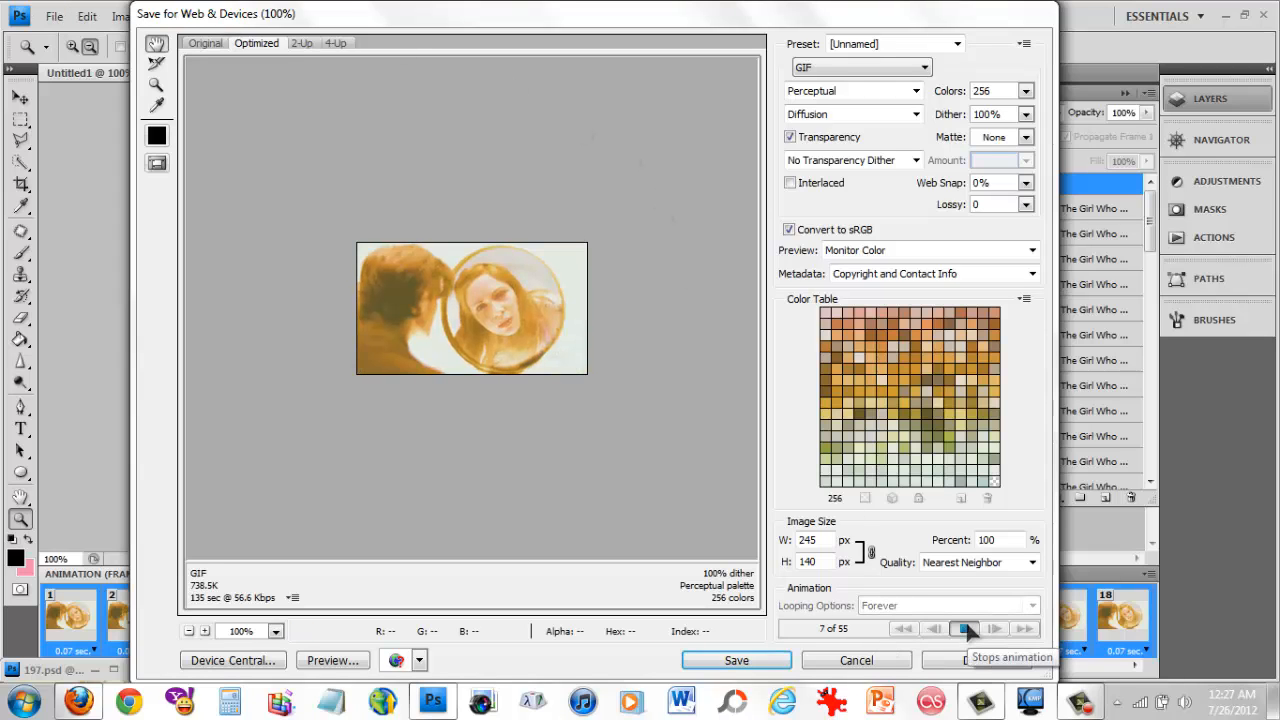
Leave the web export, close 197.psd, and undo the addition of its coloring group to the animation.
{"action": "left_click", "coordinate": [887, 665]}
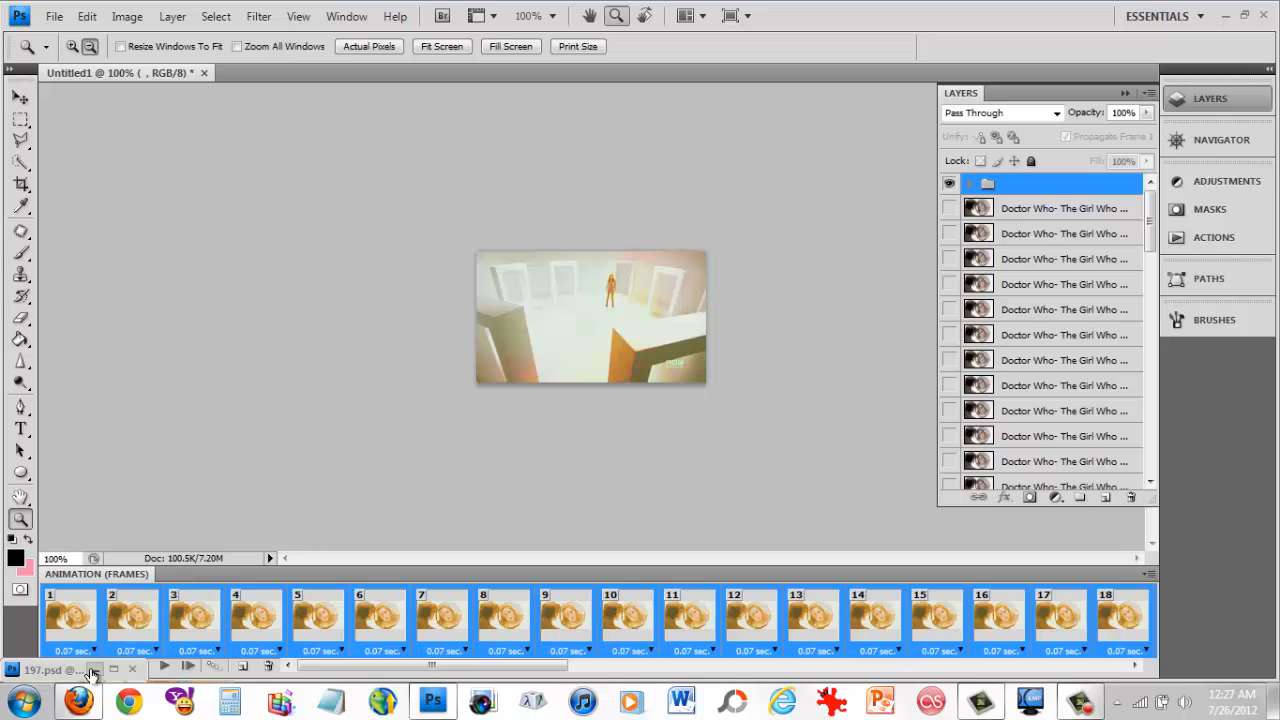
{"action": "left_click", "coordinate": [91, 669]}
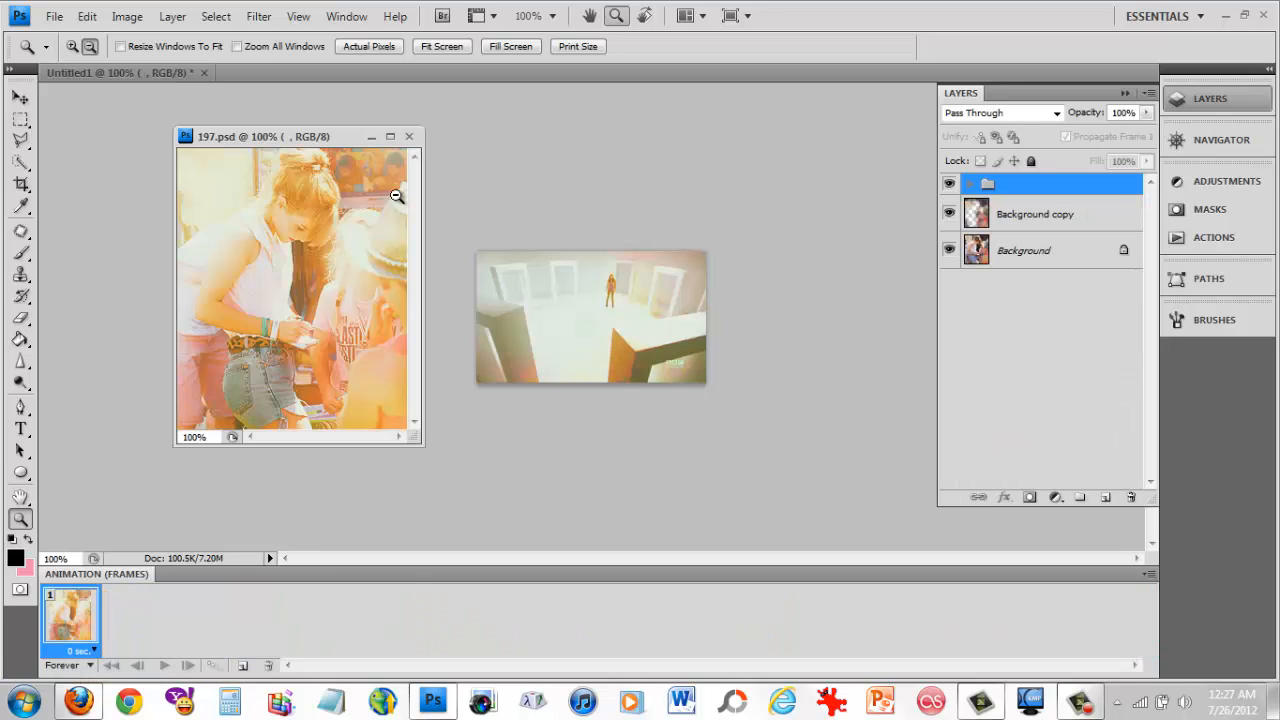
{"action": "left_click", "coordinate": [409, 136]}
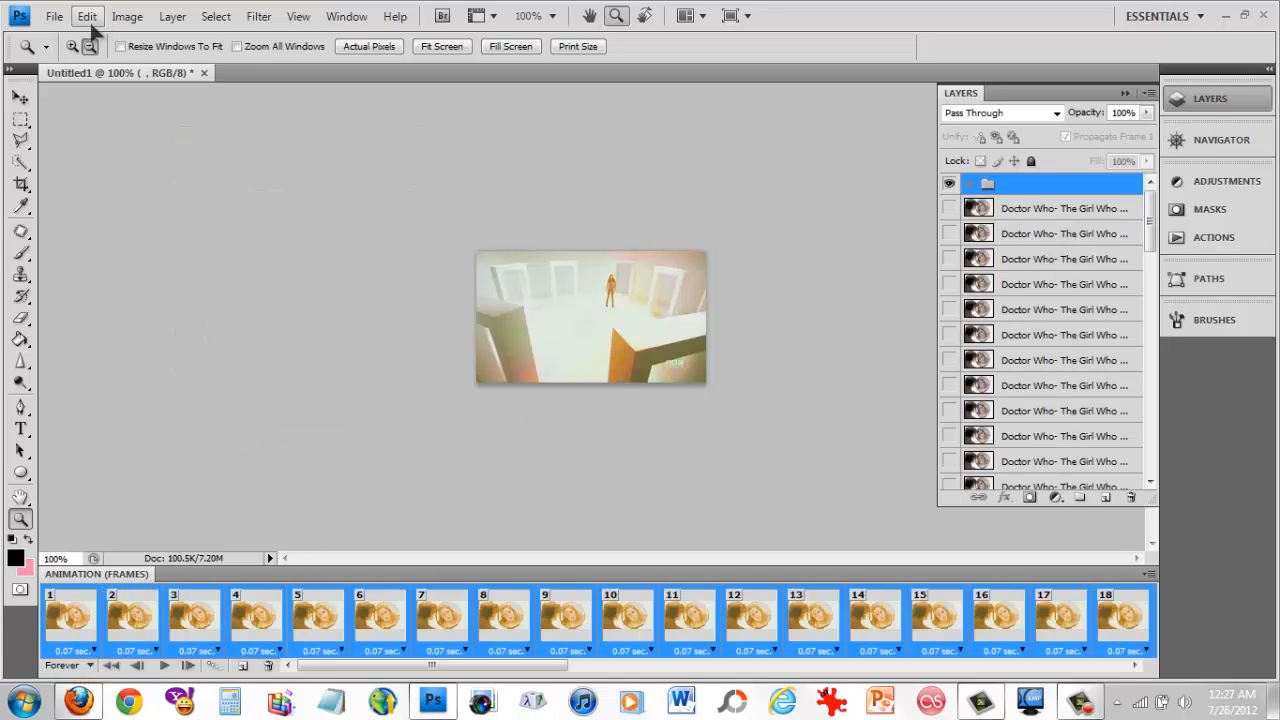
{"action": "left_click", "coordinate": [89, 20]}
{"action": "left_click", "coordinate": [106, 69]}
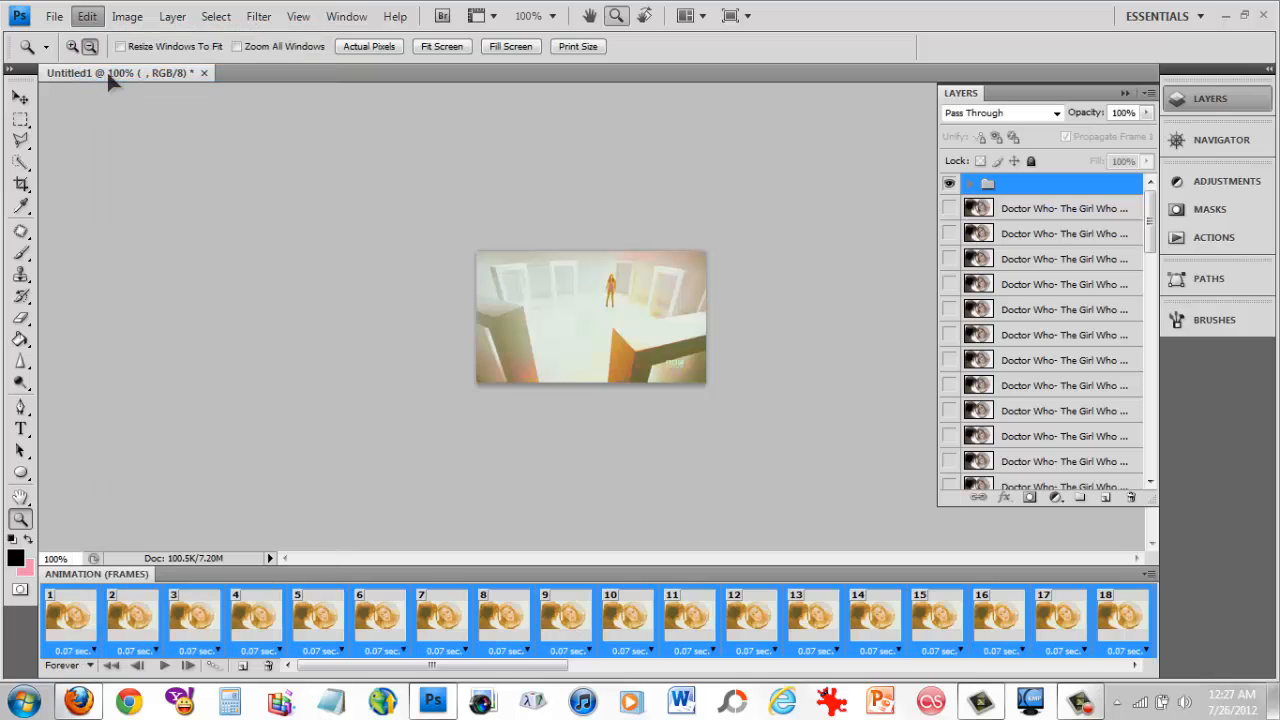
Browse the coloring files in the psd folder and open 193.psd.
{"action": "left_click", "coordinate": [54, 16]}
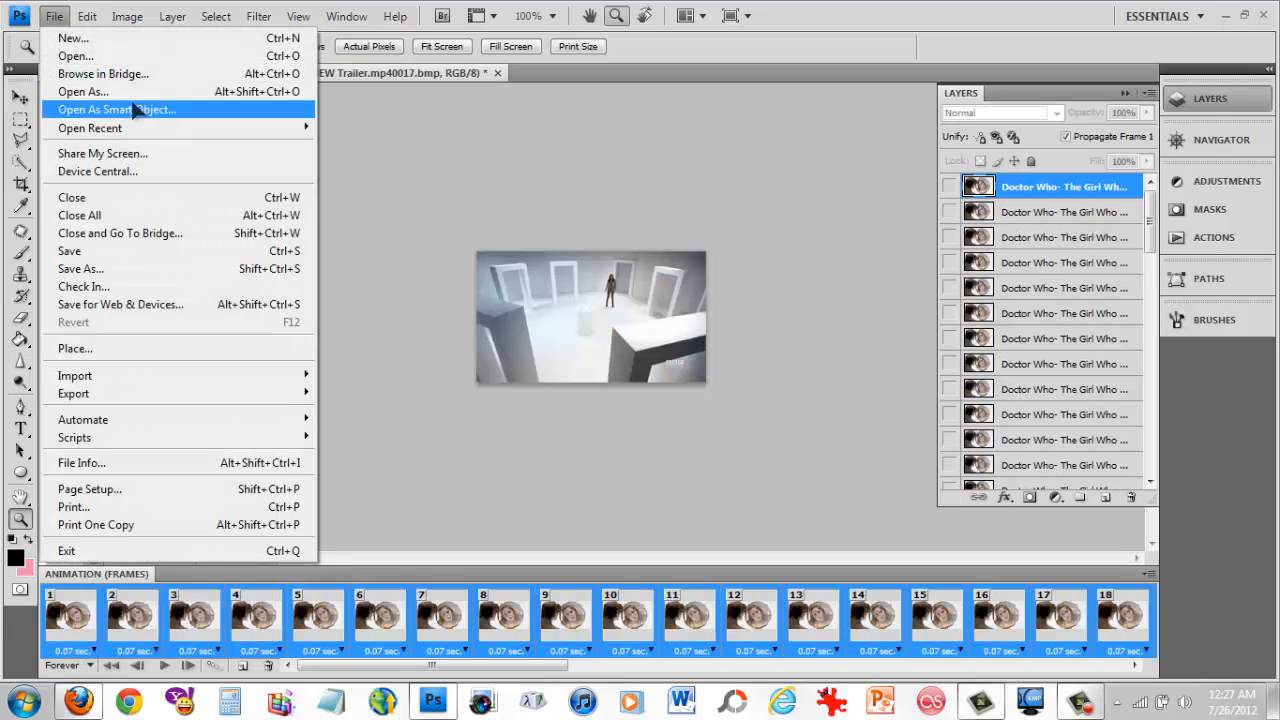
{"action": "left_click", "coordinate": [66, 55]}
{"action": "scroll", "coordinate": [820, 370], "scroll_direction": "down", "scroll_amount": 3}
{"action": "left_click", "coordinate": [845, 370]}
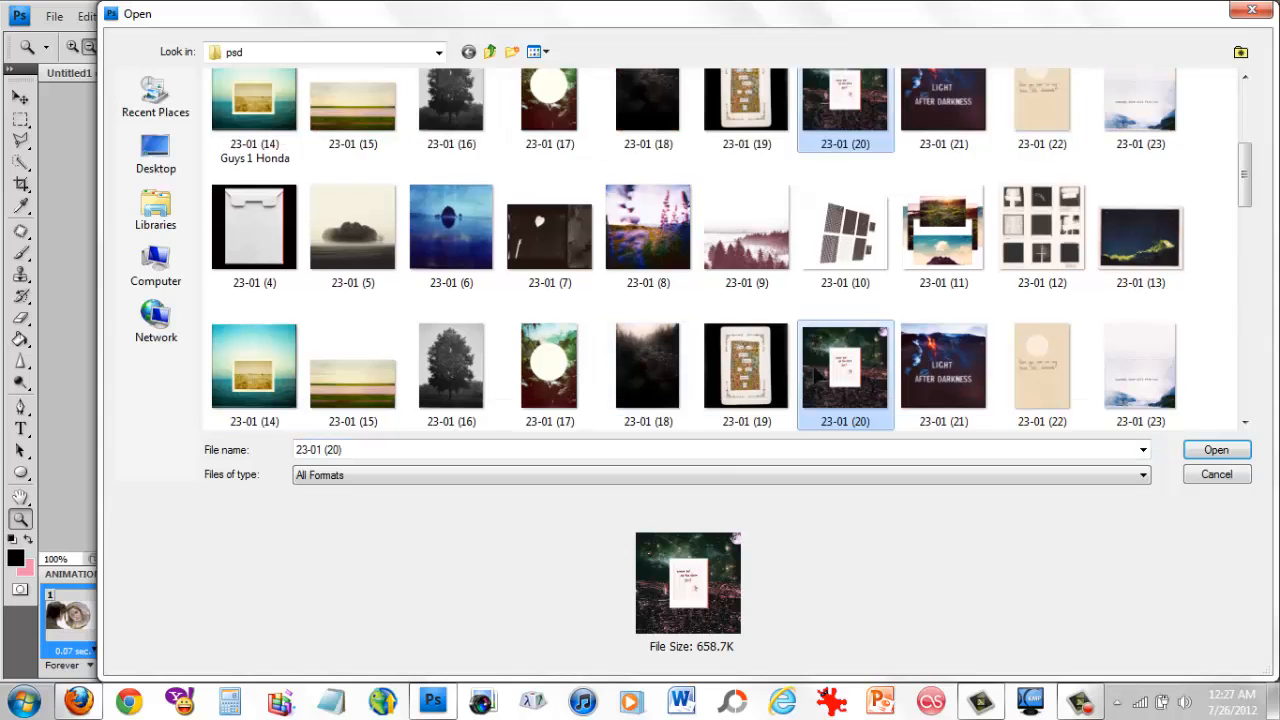
{"action": "scroll", "coordinate": [845, 370], "scroll_direction": "down", "scroll_amount": 5}
{"action": "left_click", "coordinate": [845, 370]}
{"action": "left_click", "coordinate": [550, 370]}
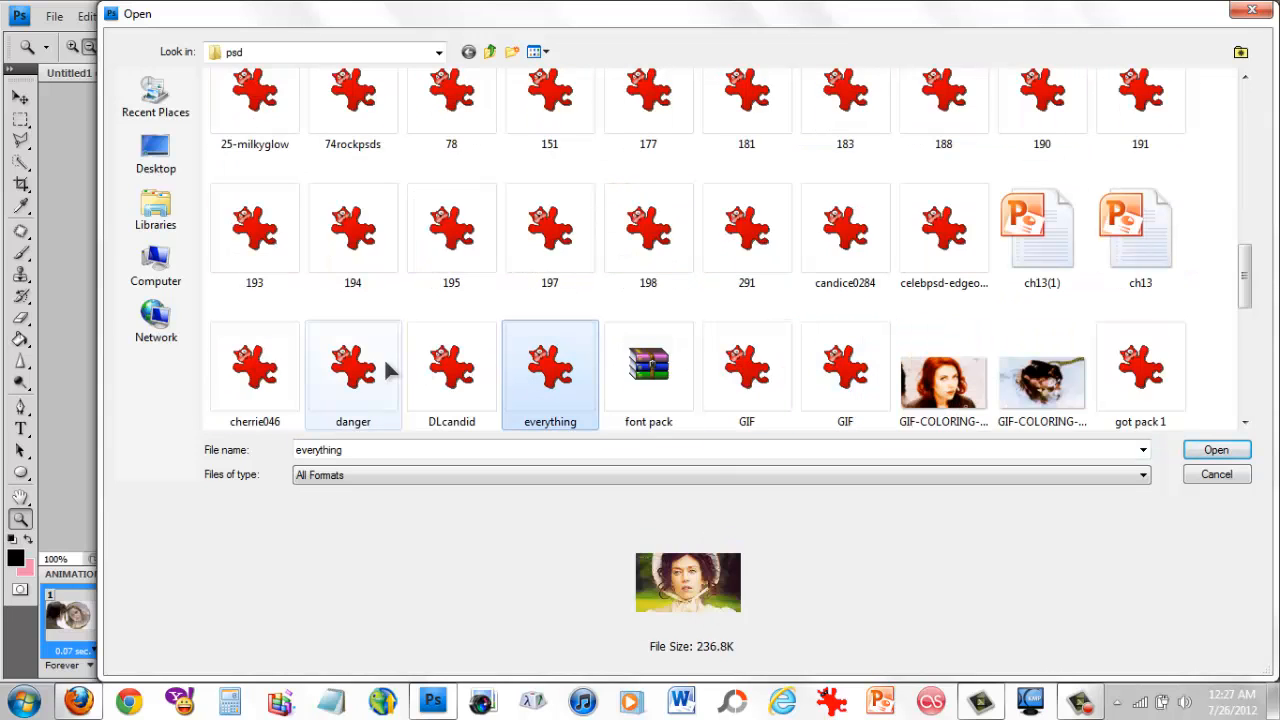
{"action": "left_click", "coordinate": [450, 370]}
{"action": "left_click", "coordinate": [463, 250]}
{"action": "left_click", "coordinate": [570, 252]}
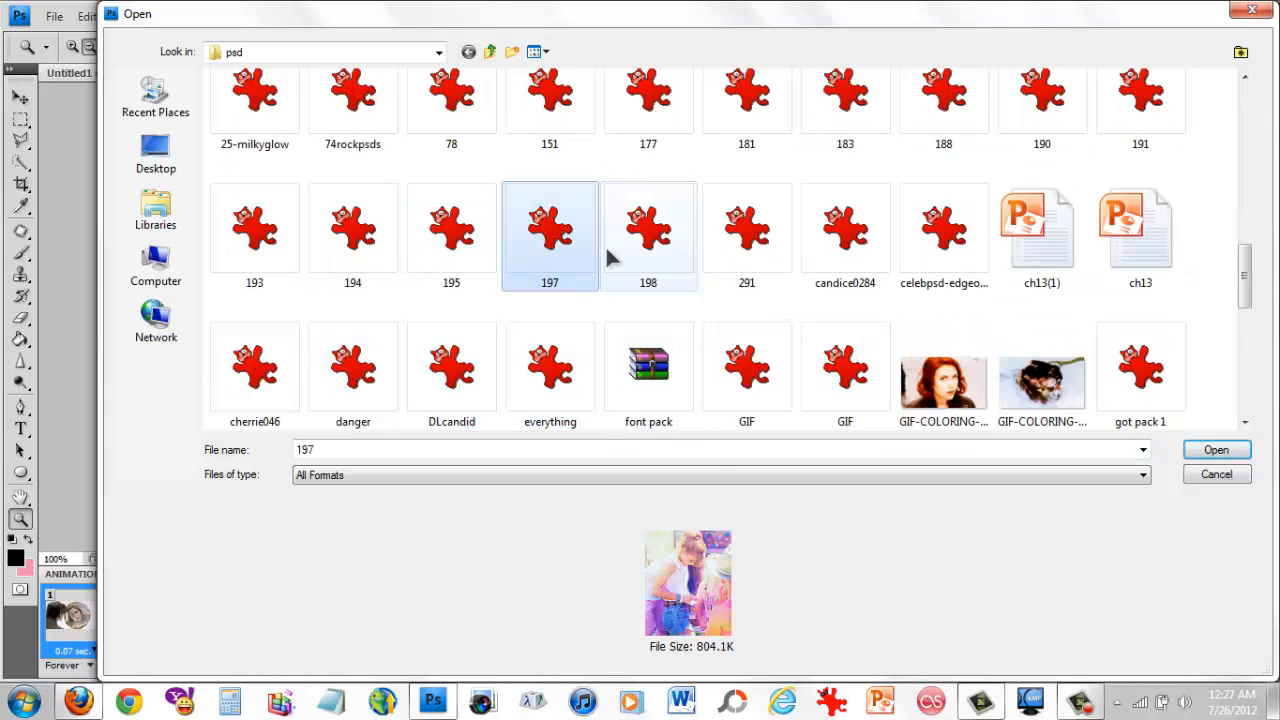
{"action": "left_click", "coordinate": [455, 238]}
{"action": "left_click", "coordinate": [325, 210]}
{"action": "double_click", "coordinate": [254, 232]}
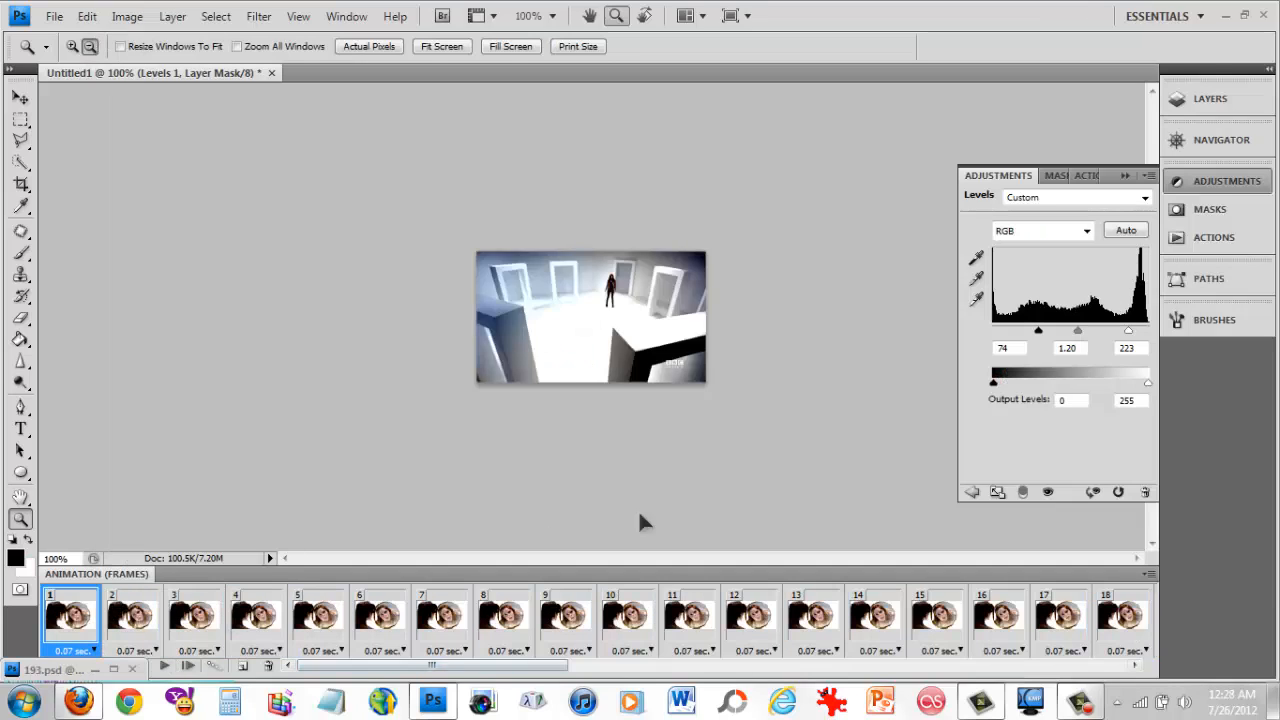
Sharpen the image layer of frame 1 beneath the Levels 1 adjustment.
{"action": "left_click", "coordinate": [1125, 175]}
{"action": "left_click", "coordinate": [1207, 100]}
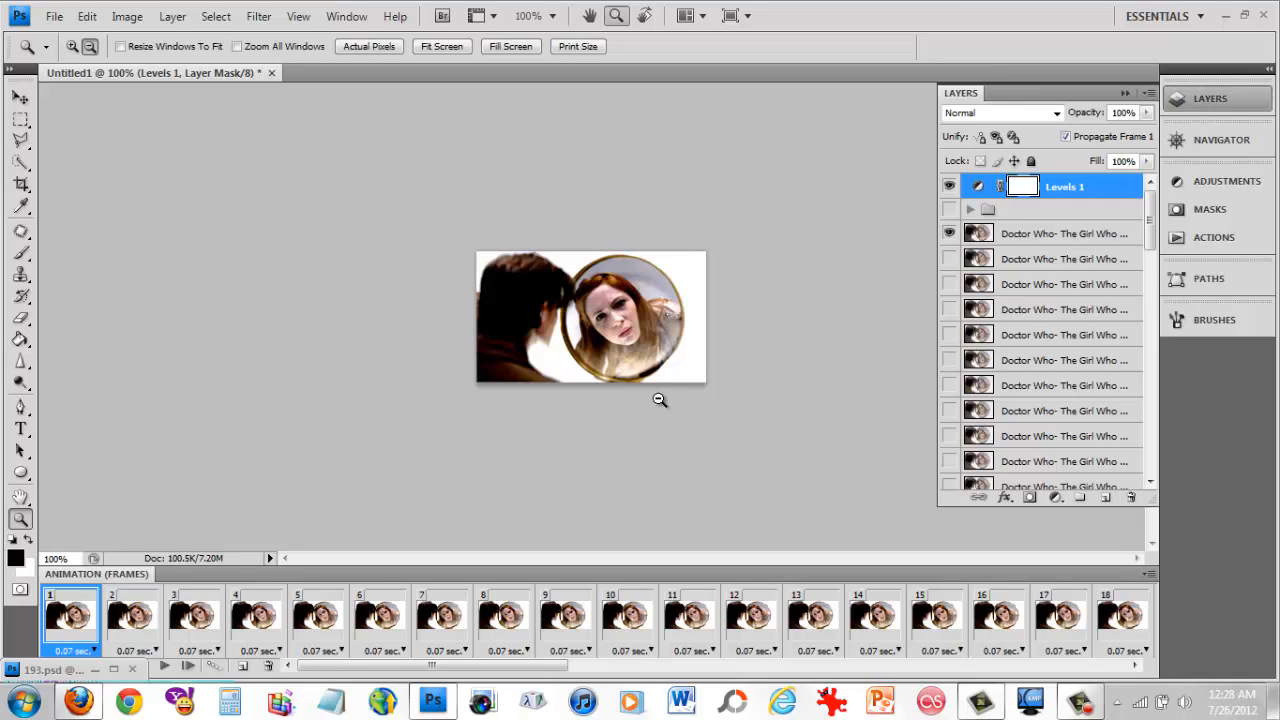
{"action": "mouse_move", "coordinate": [1150, 218]}
{"action": "left_mouse_down"}
{"action": "mouse_move", "coordinate": [1149, 470]}
{"action": "mouse_move", "coordinate": [1160, 347]}
{"action": "mouse_move", "coordinate": [1150, 200]}
{"action": "left_mouse_up"}
{"action": "left_click", "coordinate": [1096, 238]}
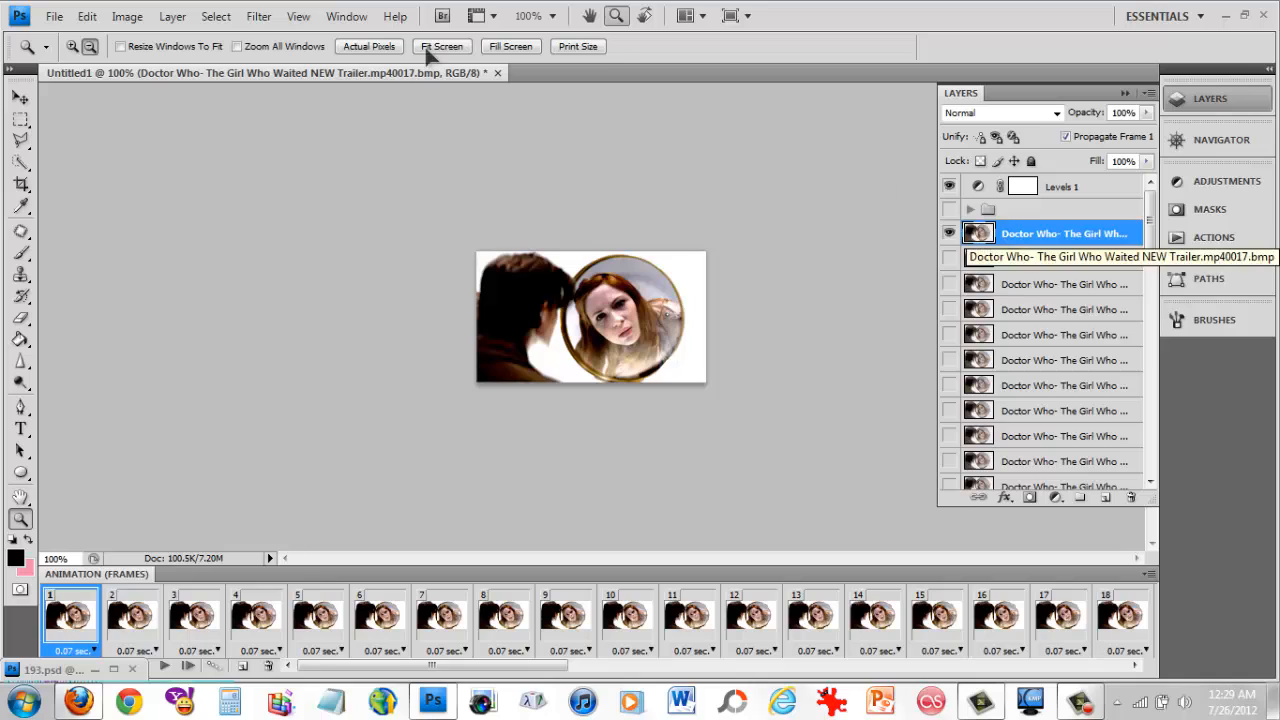
{"action": "left_click", "coordinate": [259, 16]}
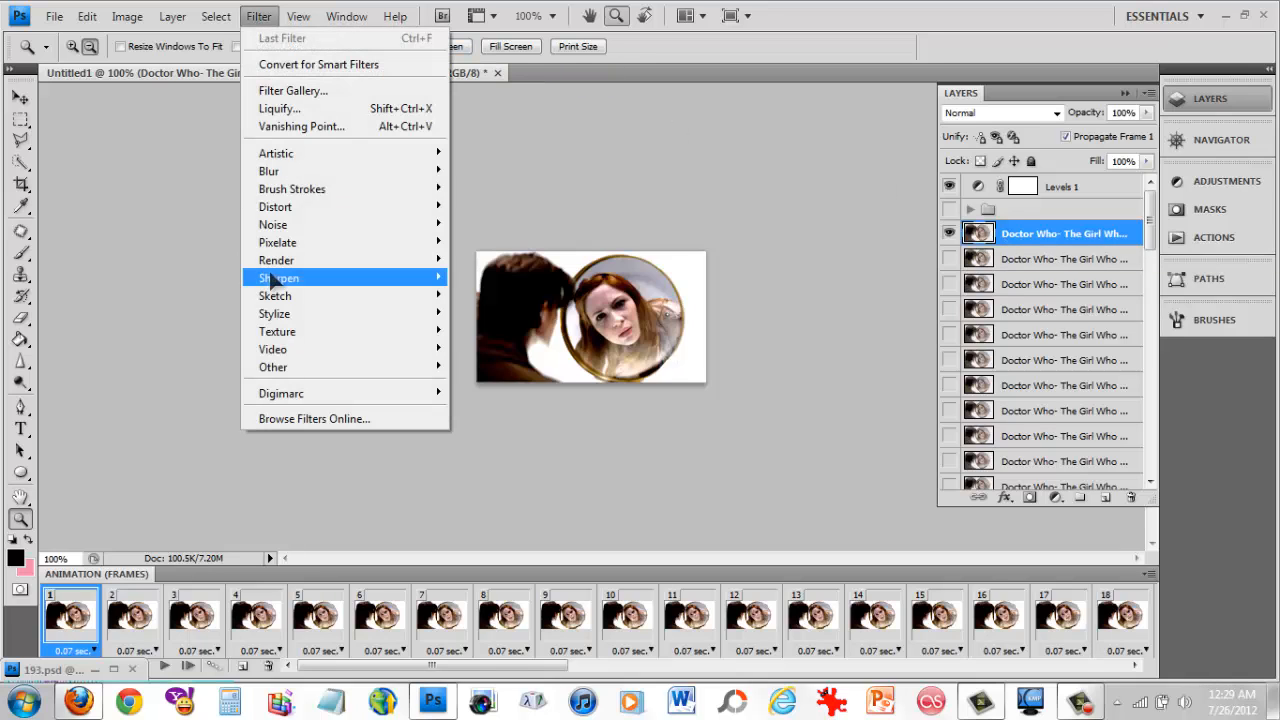
{"action": "mouse_move", "coordinate": [278, 278]}
{"action": "left_click", "coordinate": [508, 290]}
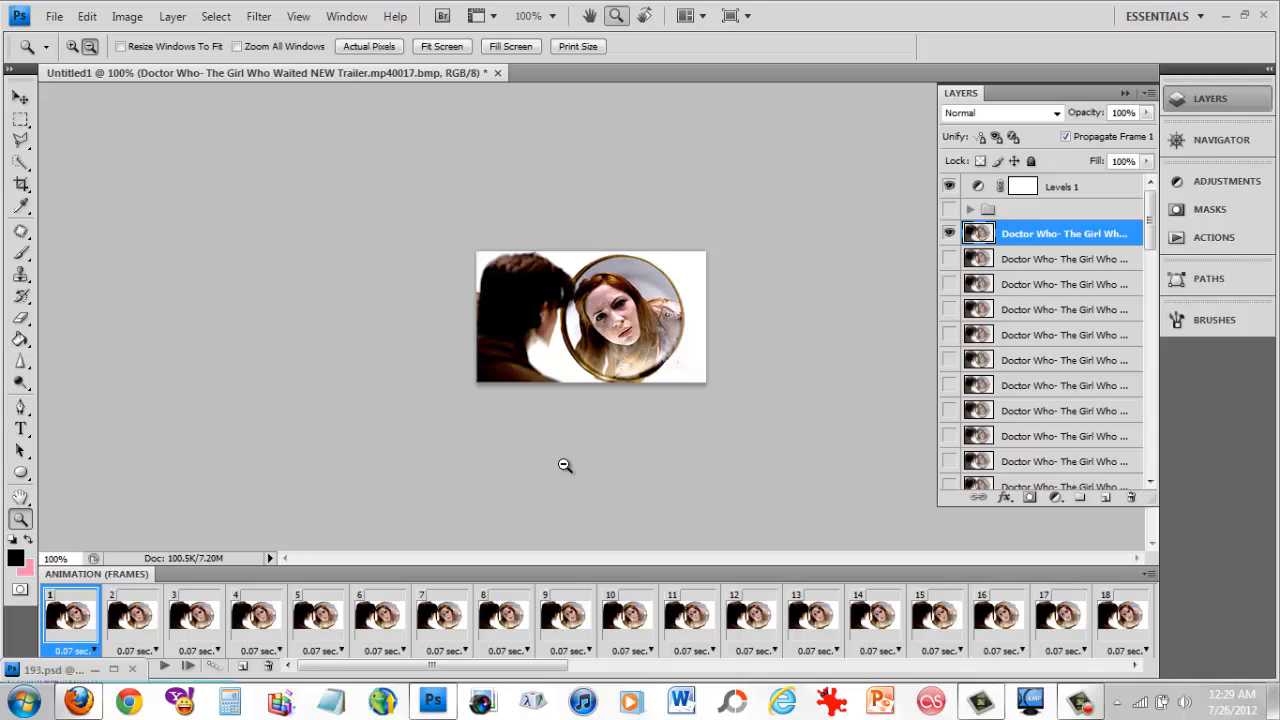
Apply the Sharpen filter to the second image layer with frame 2 selected.
{"action": "left_click", "coordinate": [118, 622]}
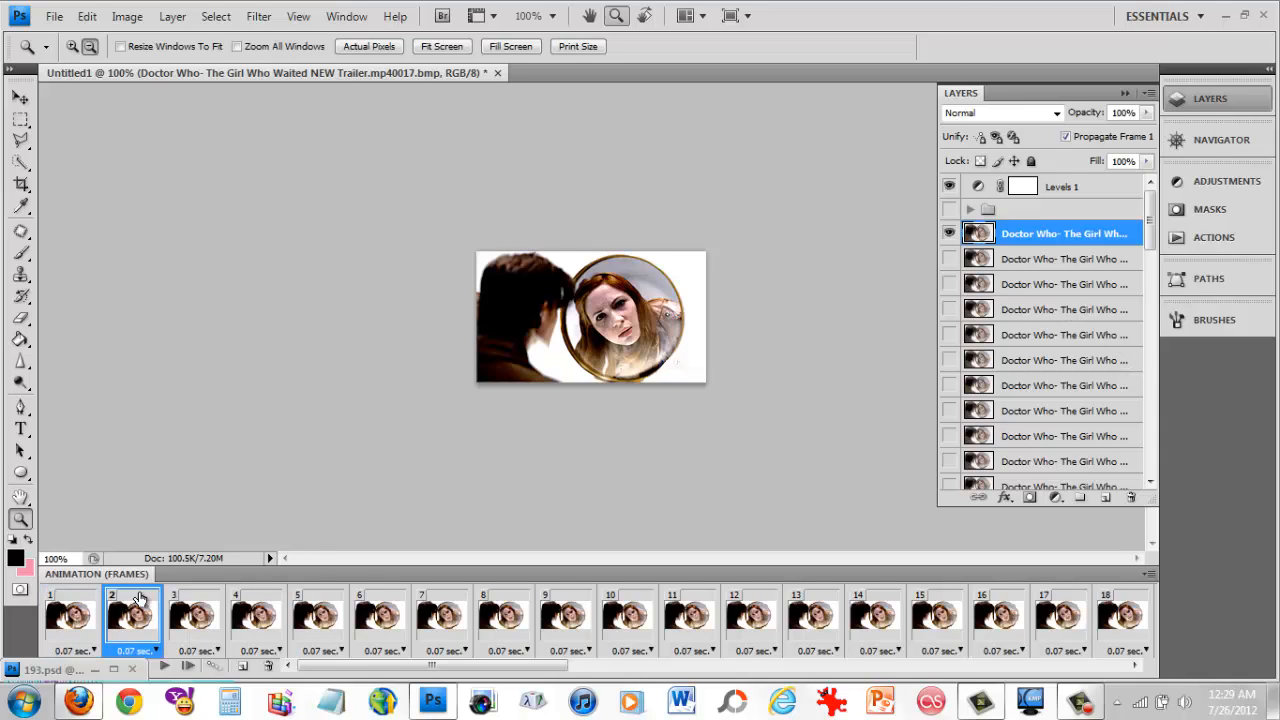
{"action": "left_click", "coordinate": [1049, 262]}
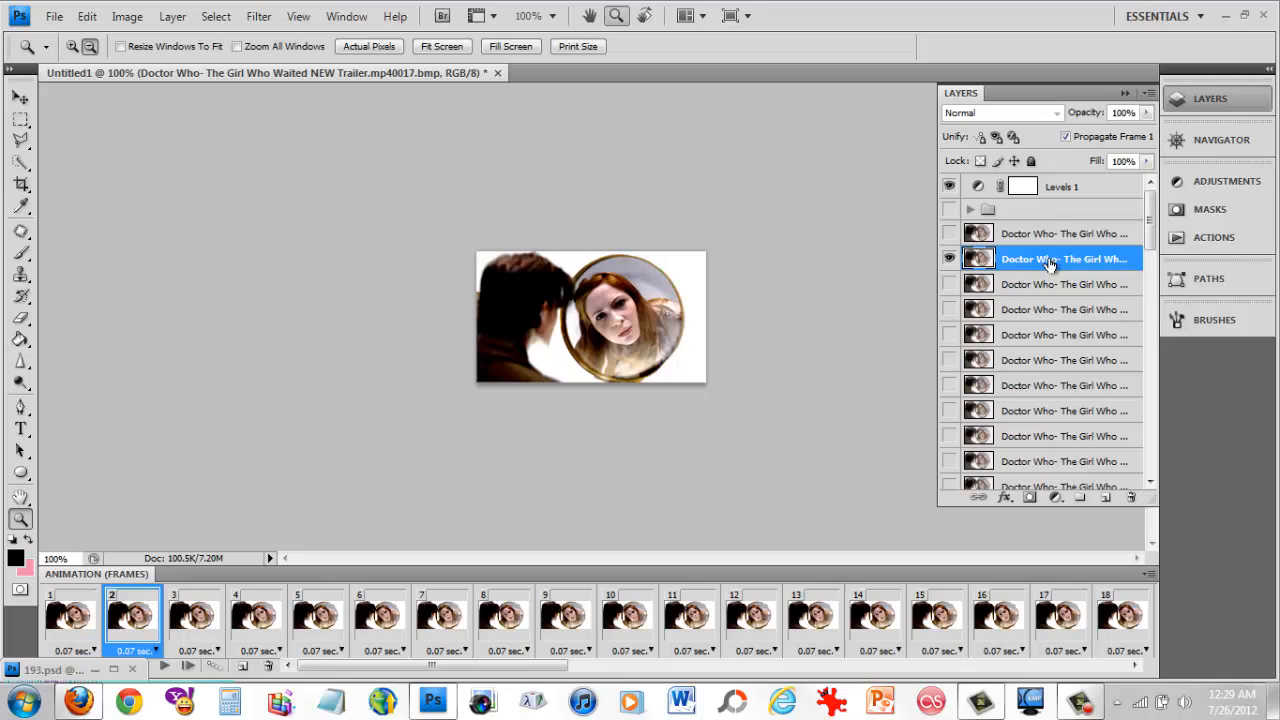
{"action": "left_click", "coordinate": [264, 16]}
{"action": "mouse_move", "coordinate": [300, 278]}
{"action": "left_click", "coordinate": [478, 278]}
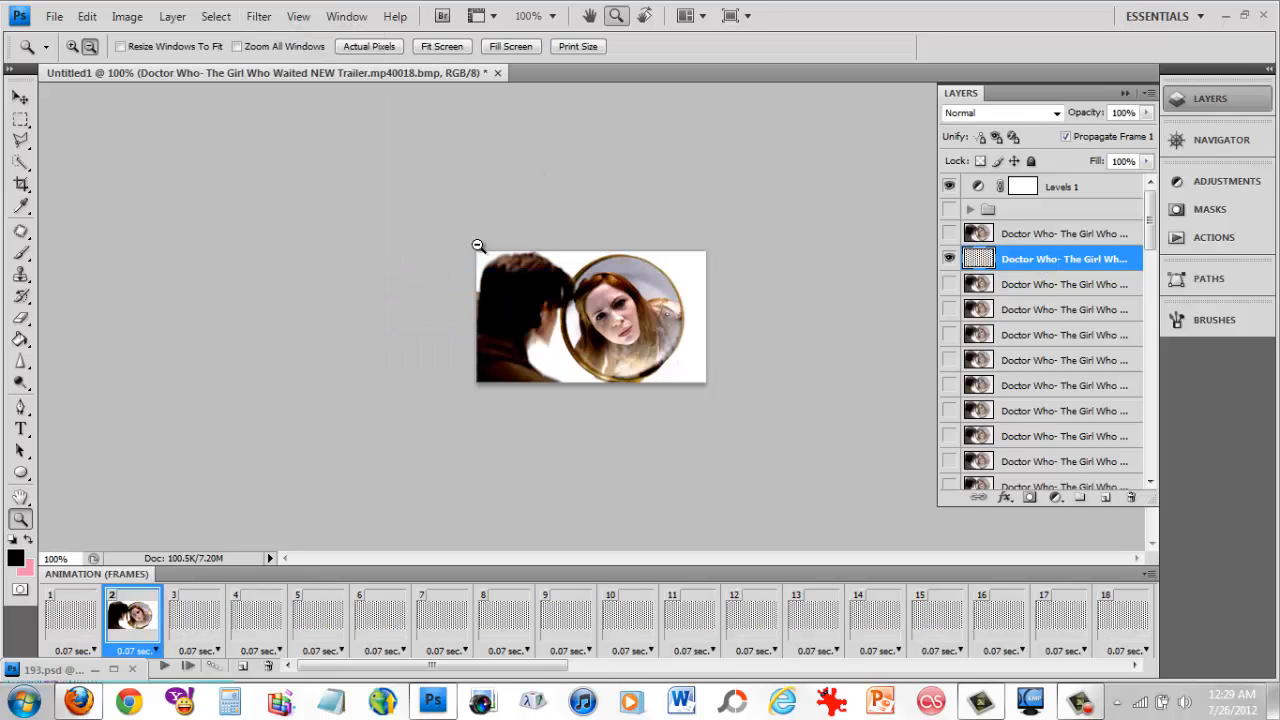
Apply the Sharpen filter to the third image layer with frame 3 selected.
{"action": "left_click", "coordinate": [225, 615]}
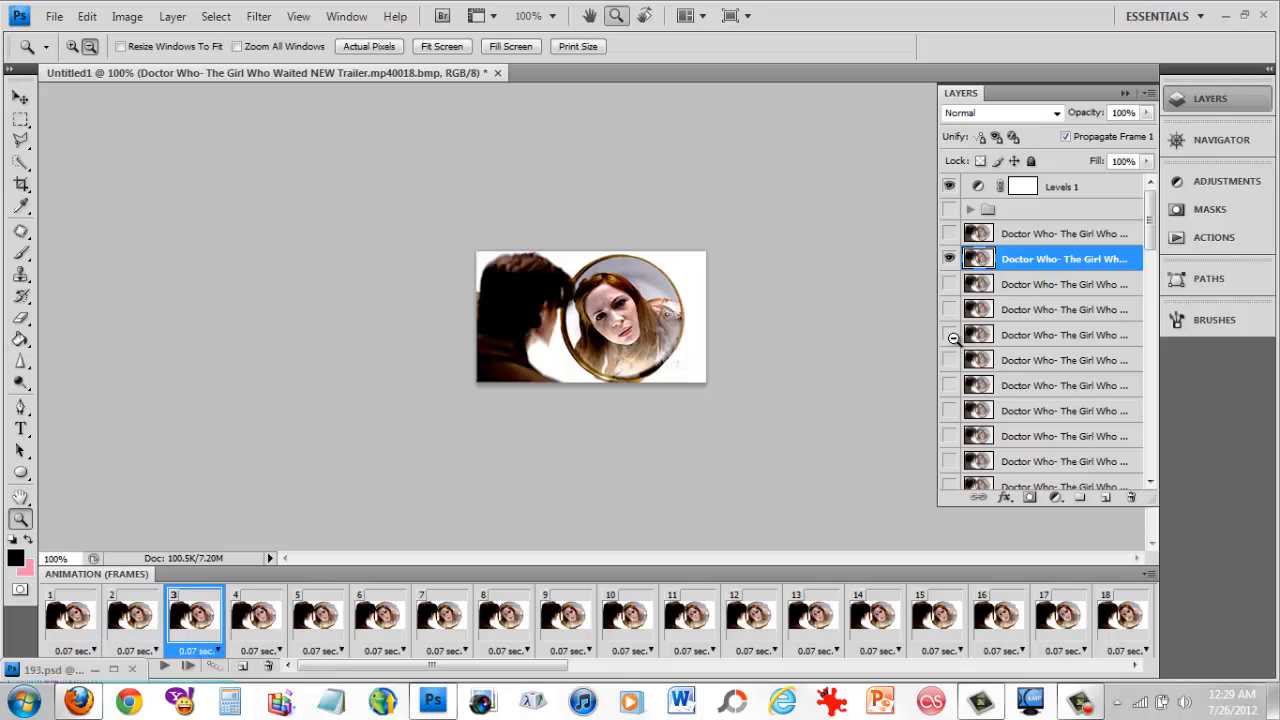
{"action": "left_click", "coordinate": [1051, 286]}
{"action": "left_click", "coordinate": [258, 17]}
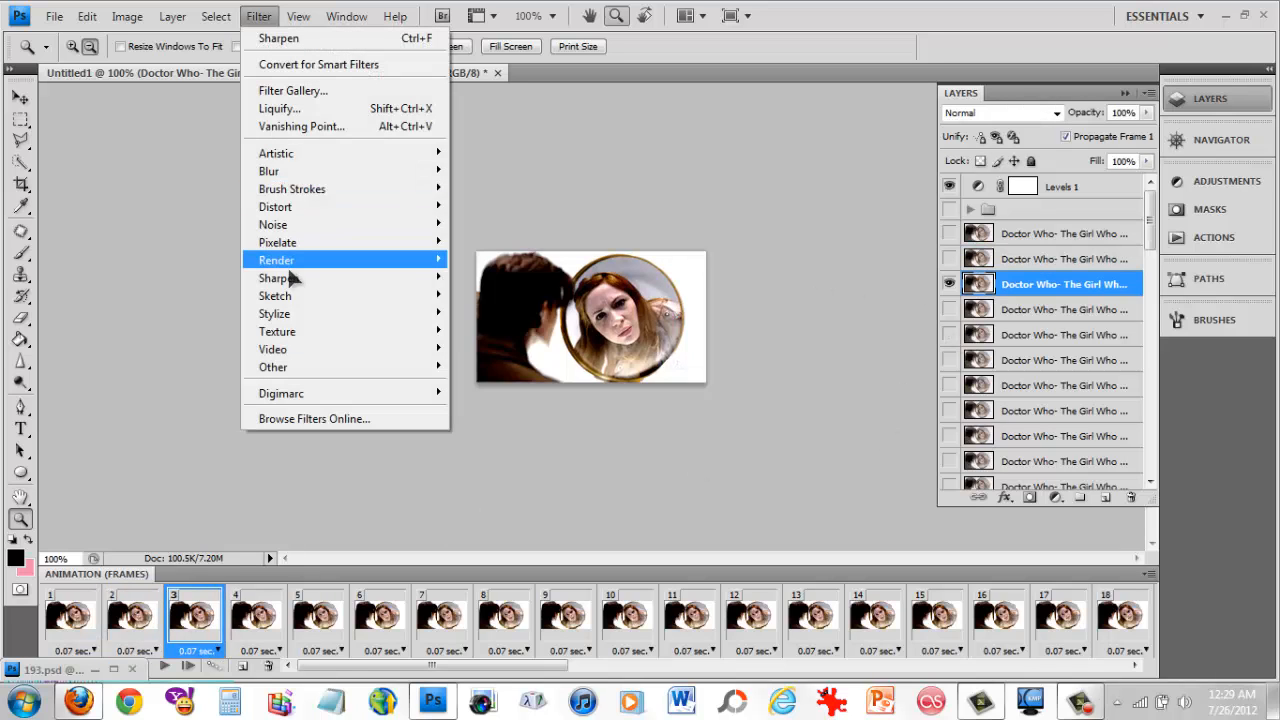
{"action": "mouse_move", "coordinate": [287, 266]}
{"action": "left_click", "coordinate": [478, 278]}
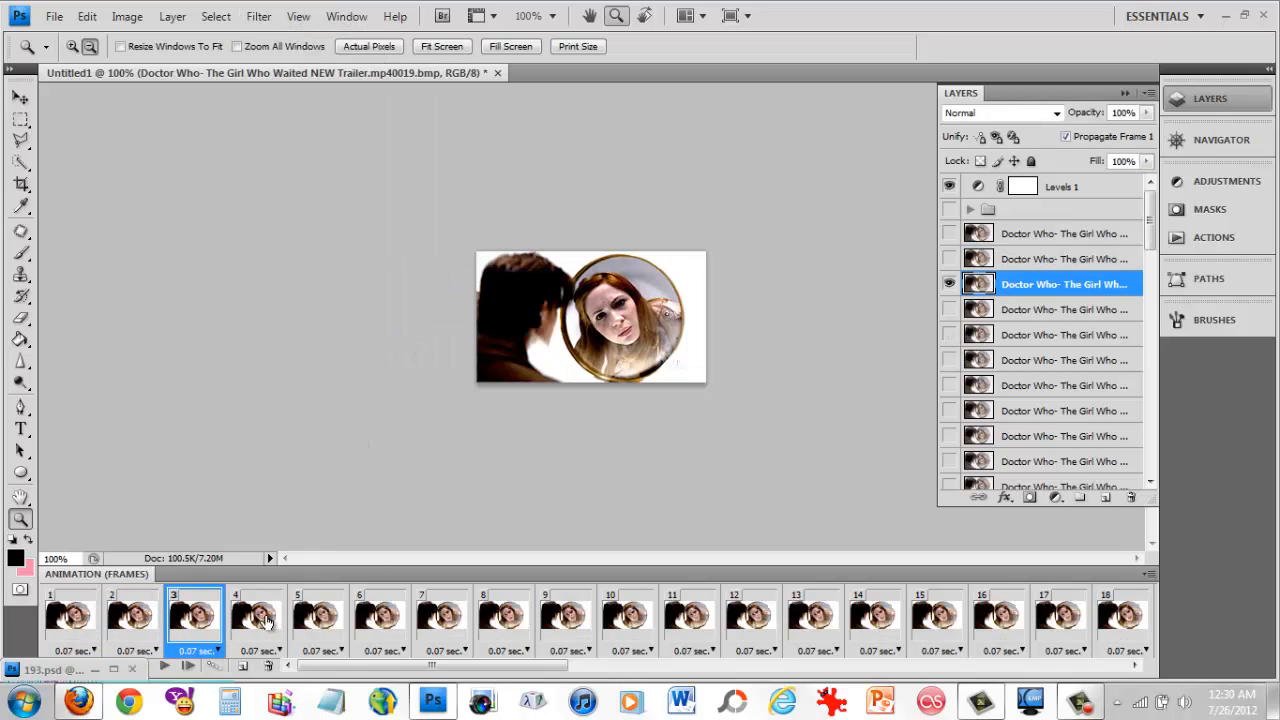
Apply the Sharpen filter to the fourth image layer with frame 4 selected.
{"action": "left_click", "coordinate": [272, 616]}
{"action": "left_click", "coordinate": [1065, 312]}
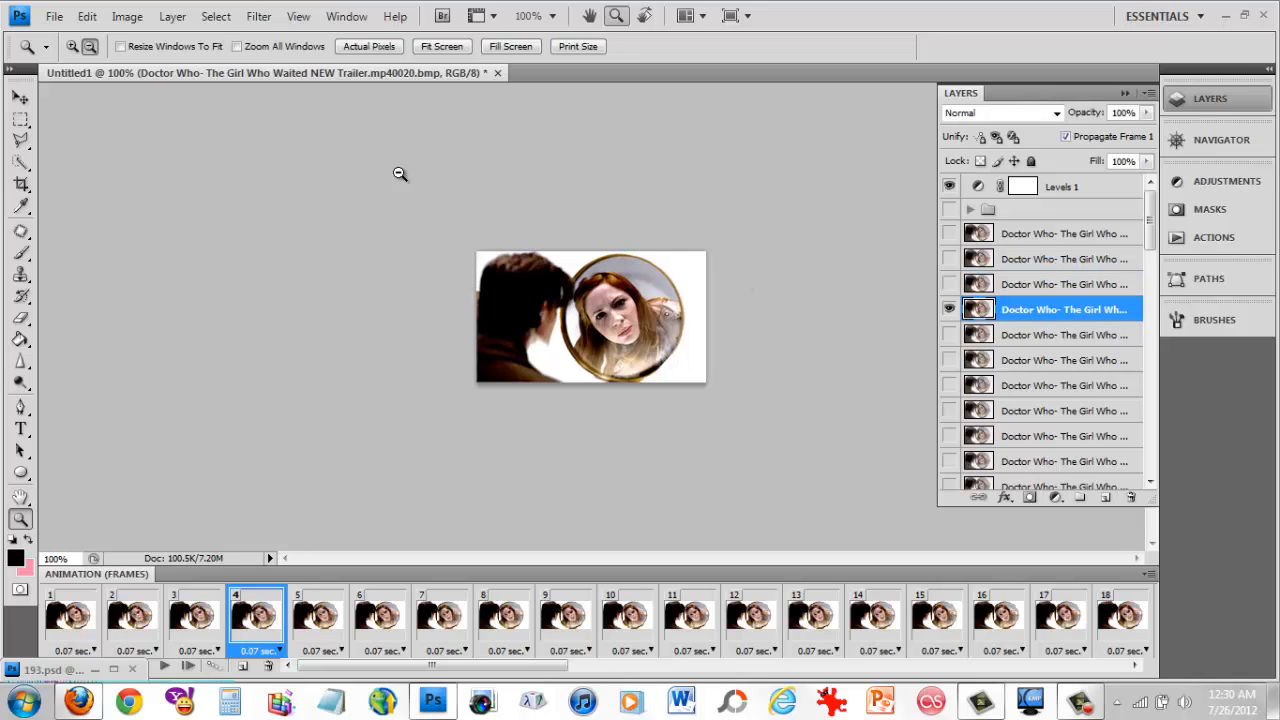
{"action": "left_click", "coordinate": [262, 17]}
{"action": "mouse_move", "coordinate": [287, 277]}
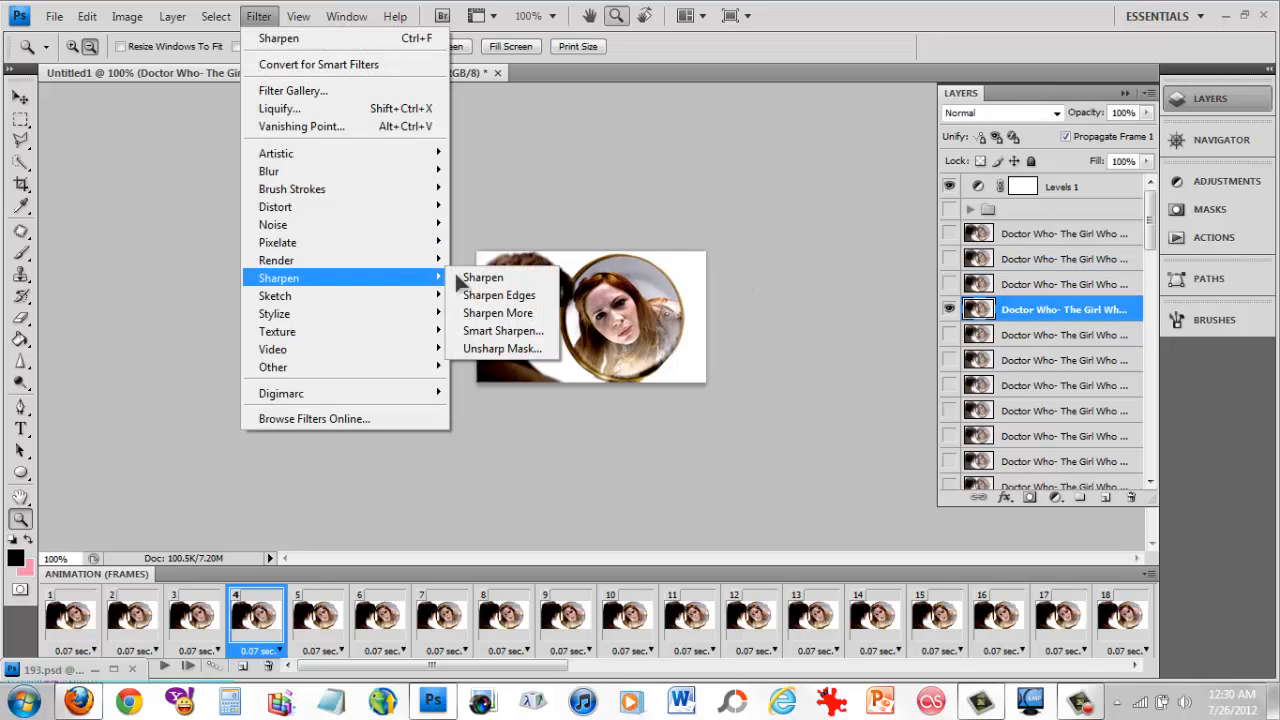
{"action": "left_click", "coordinate": [478, 278]}
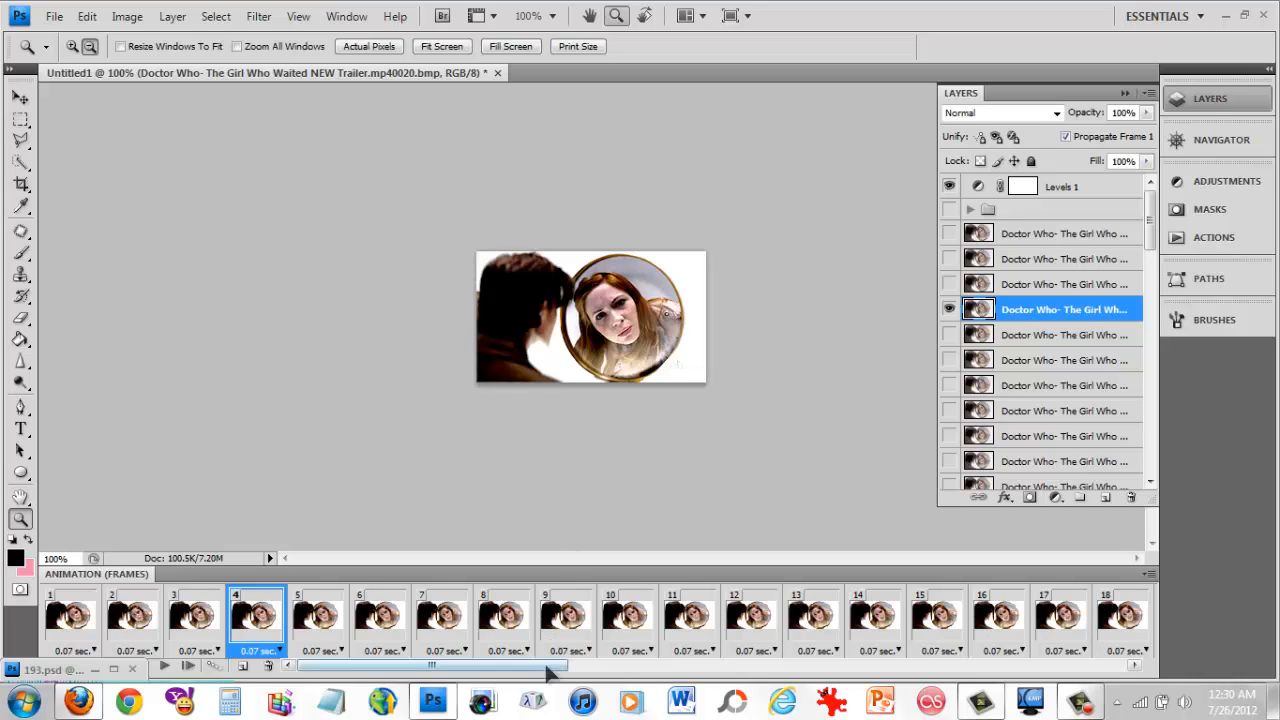
Step back through the history to undo the sharpening of the first four frame layers.
{"action": "left_click_drag", "start_coordinate": [545, 666], "coordinate": [480, 668]}
{"action": "left_click", "coordinate": [255, 616]}
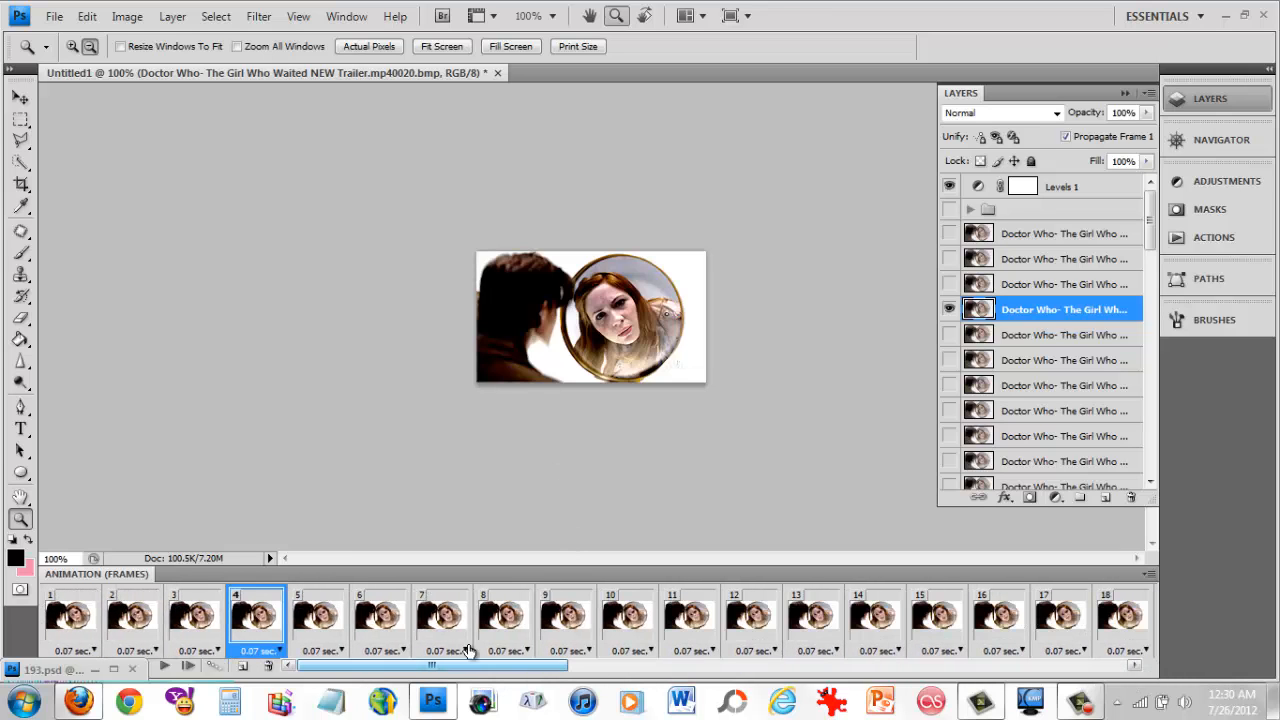
{"action": "left_click", "coordinate": [87, 16]}
{"action": "left_click", "coordinate": [112, 69]}
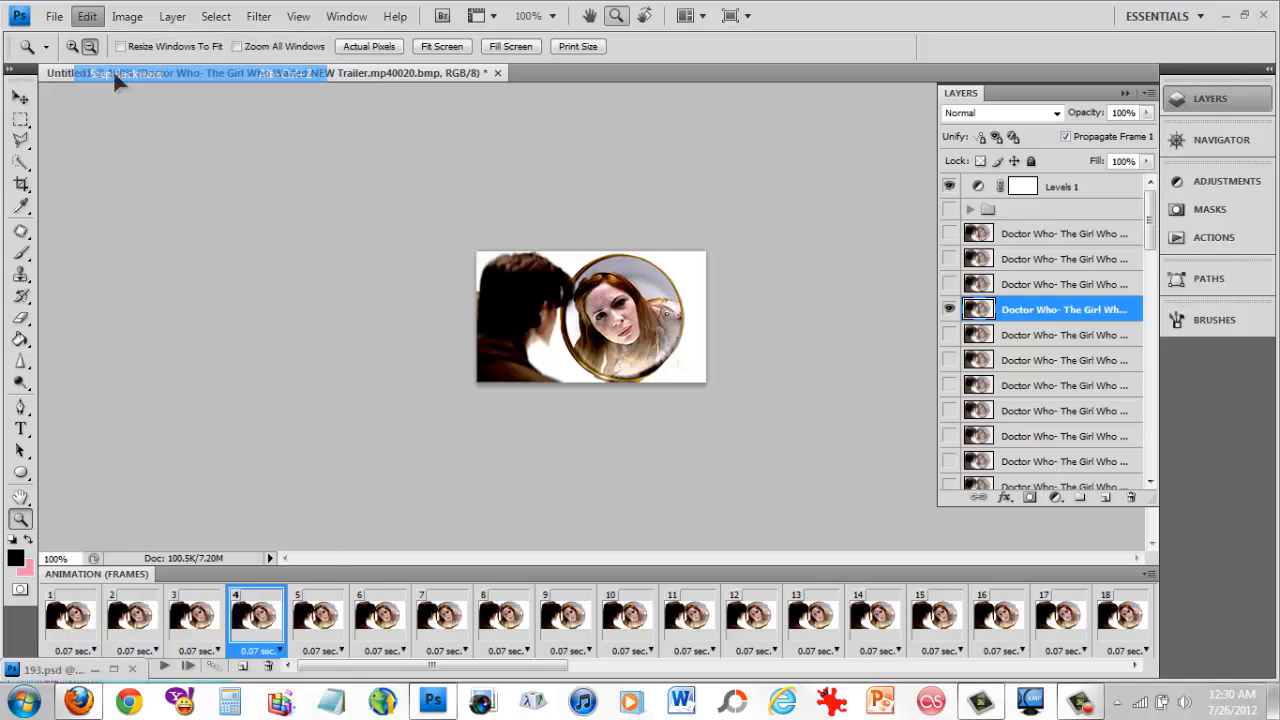
{"action": "left_click", "coordinate": [87, 16]}
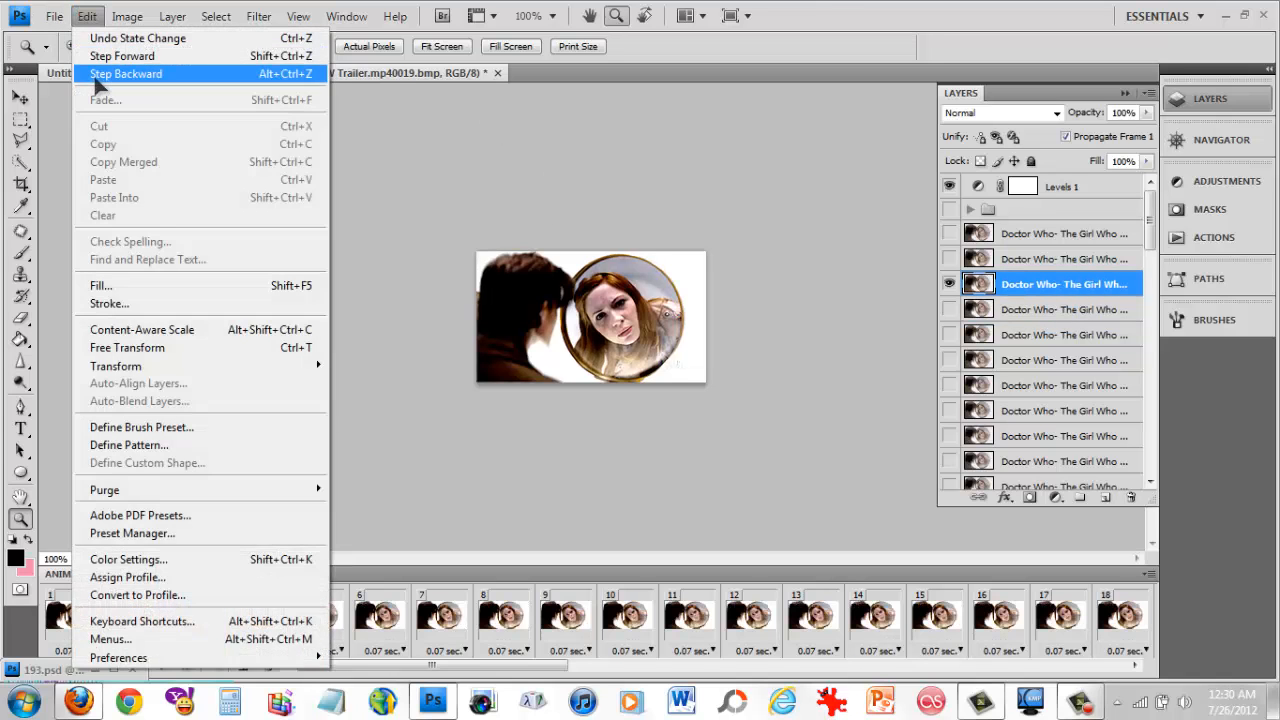
{"action": "left_click", "coordinate": [112, 72]}
{"action": "left_click", "coordinate": [87, 16]}
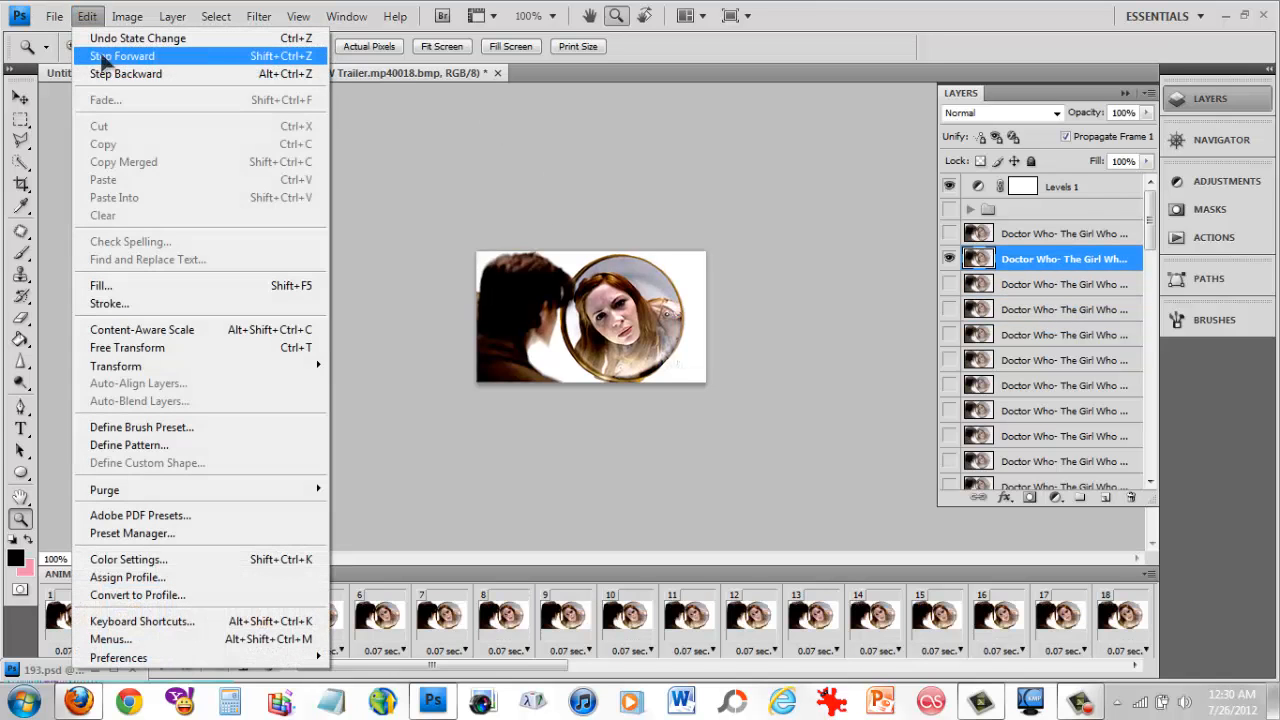
{"action": "left_click", "coordinate": [103, 77]}
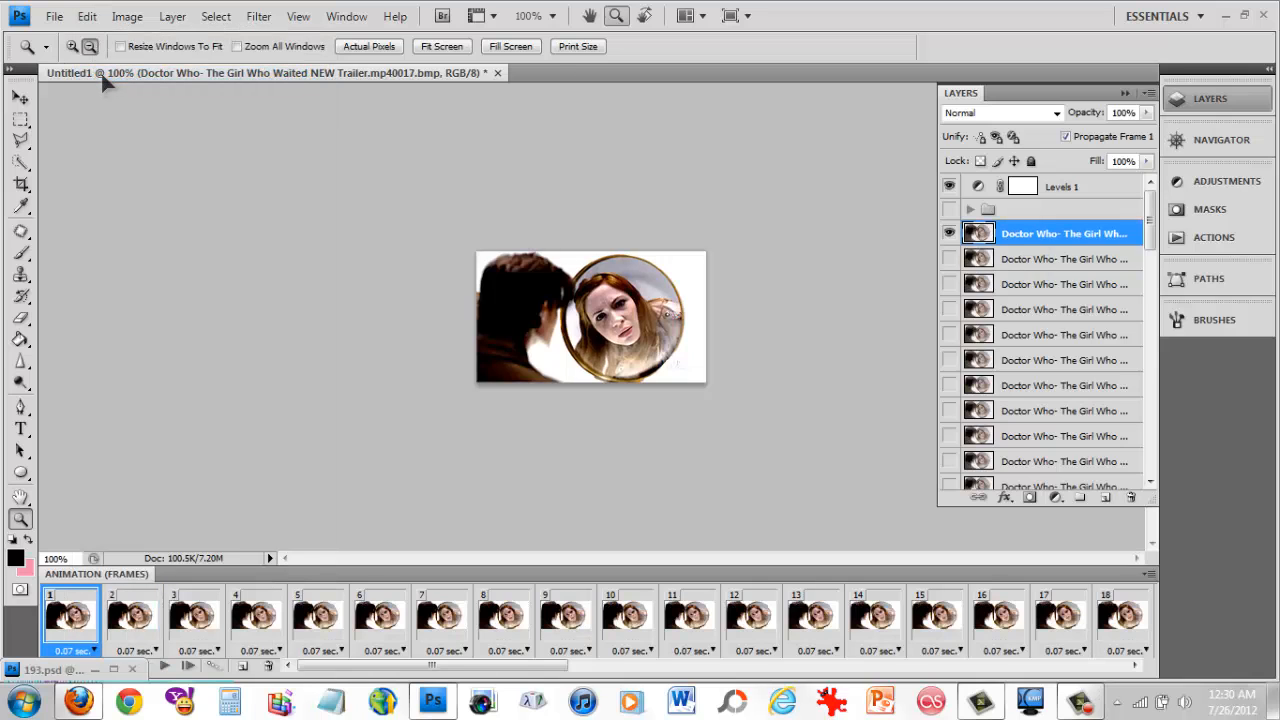
{"action": "left_click", "coordinate": [87, 16]}
{"action": "left_click", "coordinate": [103, 72]}
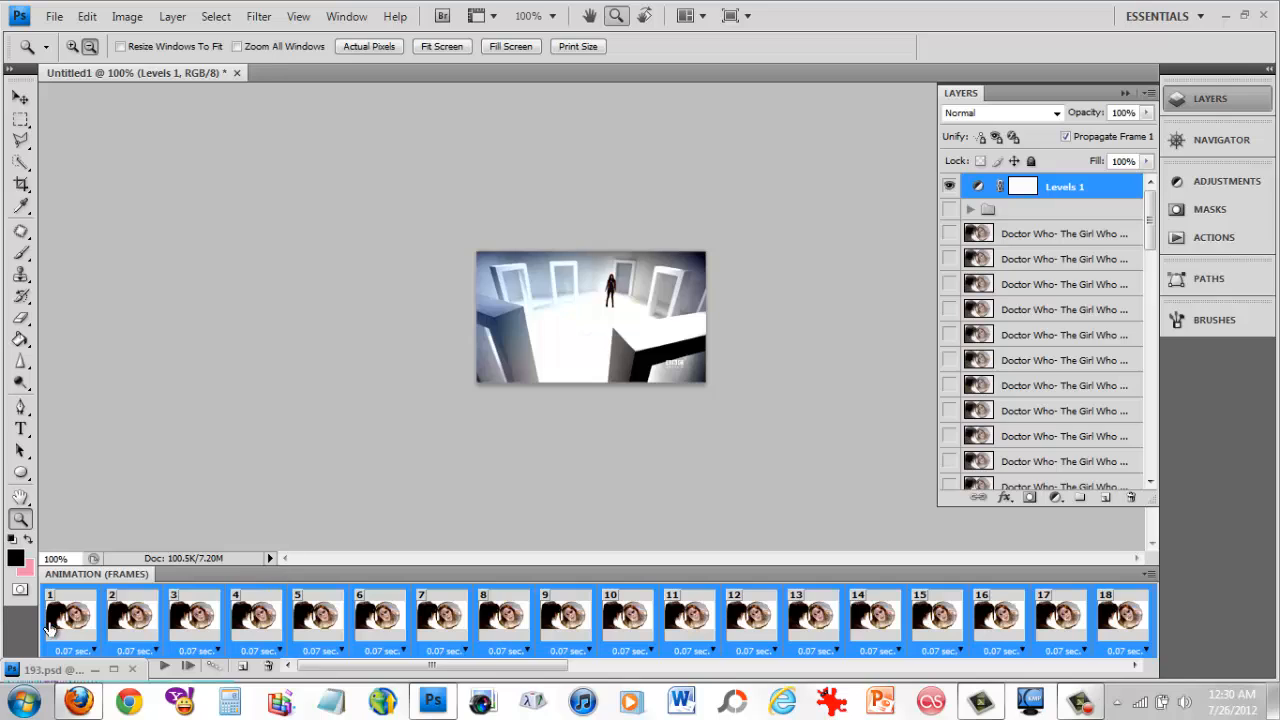
Locate the scene change in the animation and select frames 34 and 35 on either side of it.
{"action": "left_click", "coordinate": [80, 626]}
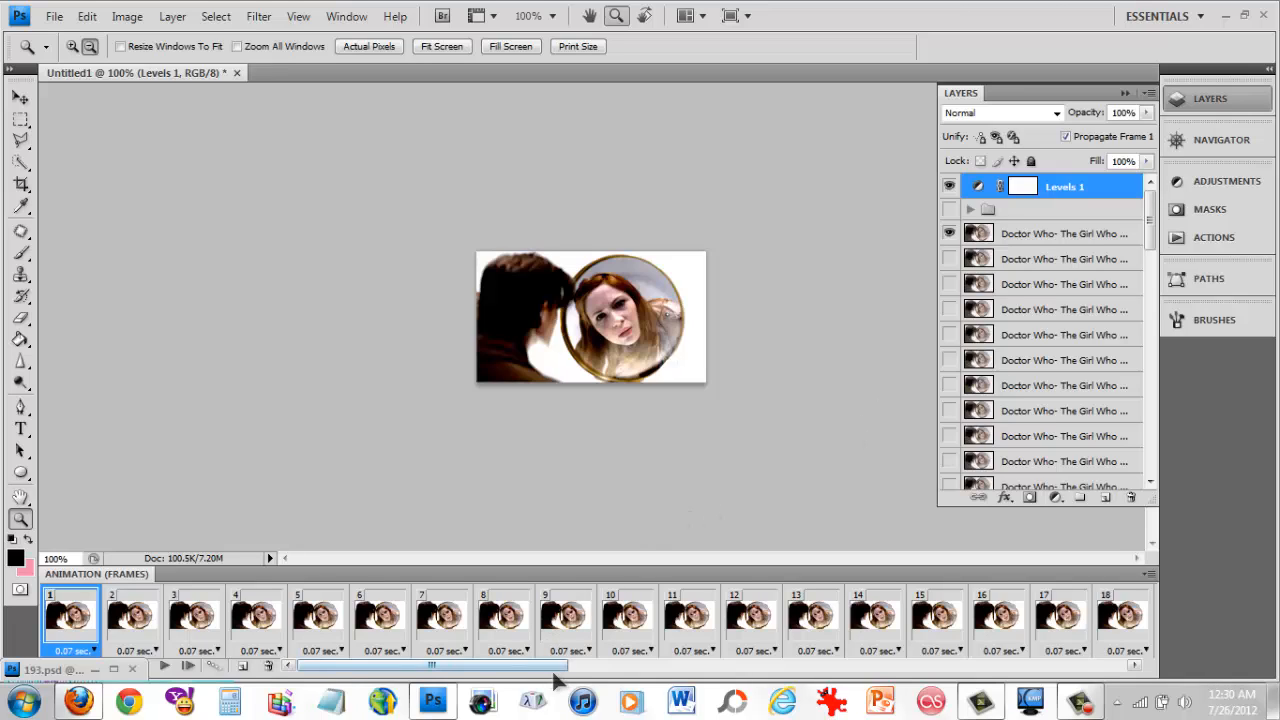
{"action": "left_click_drag", "start_coordinate": [565, 667], "coordinate": [918, 680]}
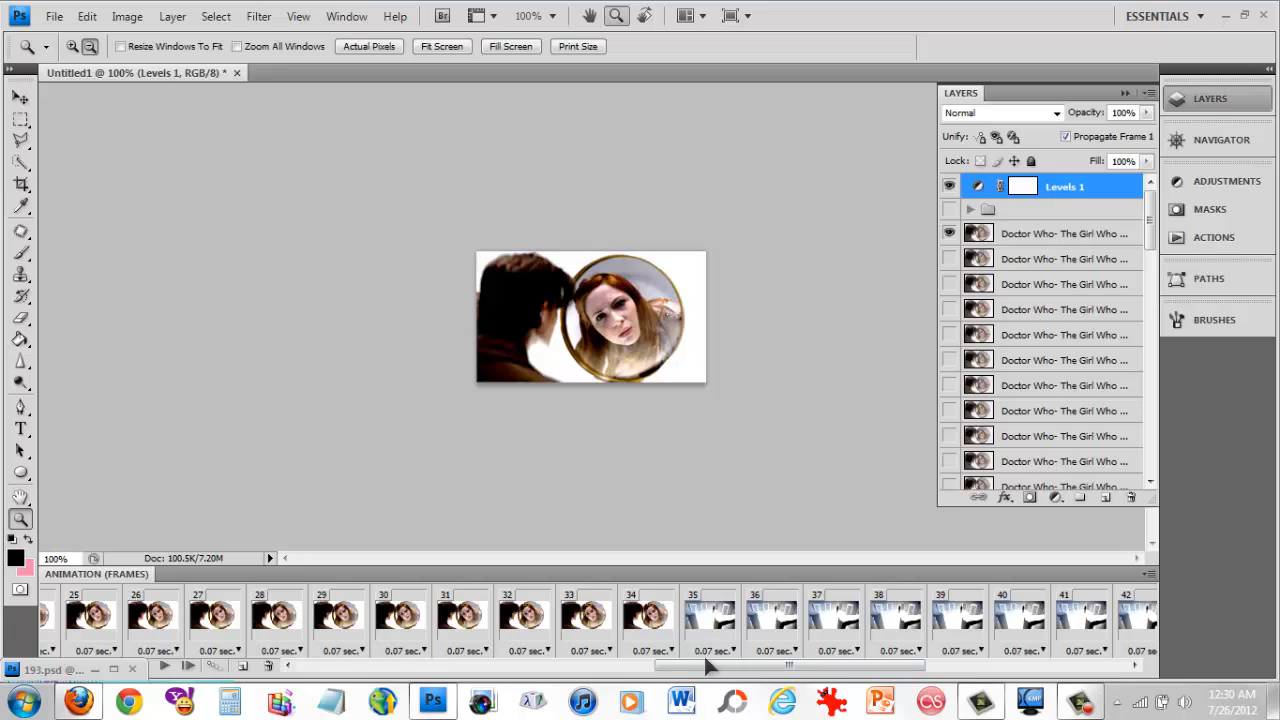
{"action": "left_click_drag", "start_coordinate": [709, 666], "coordinate": [754, 666]}
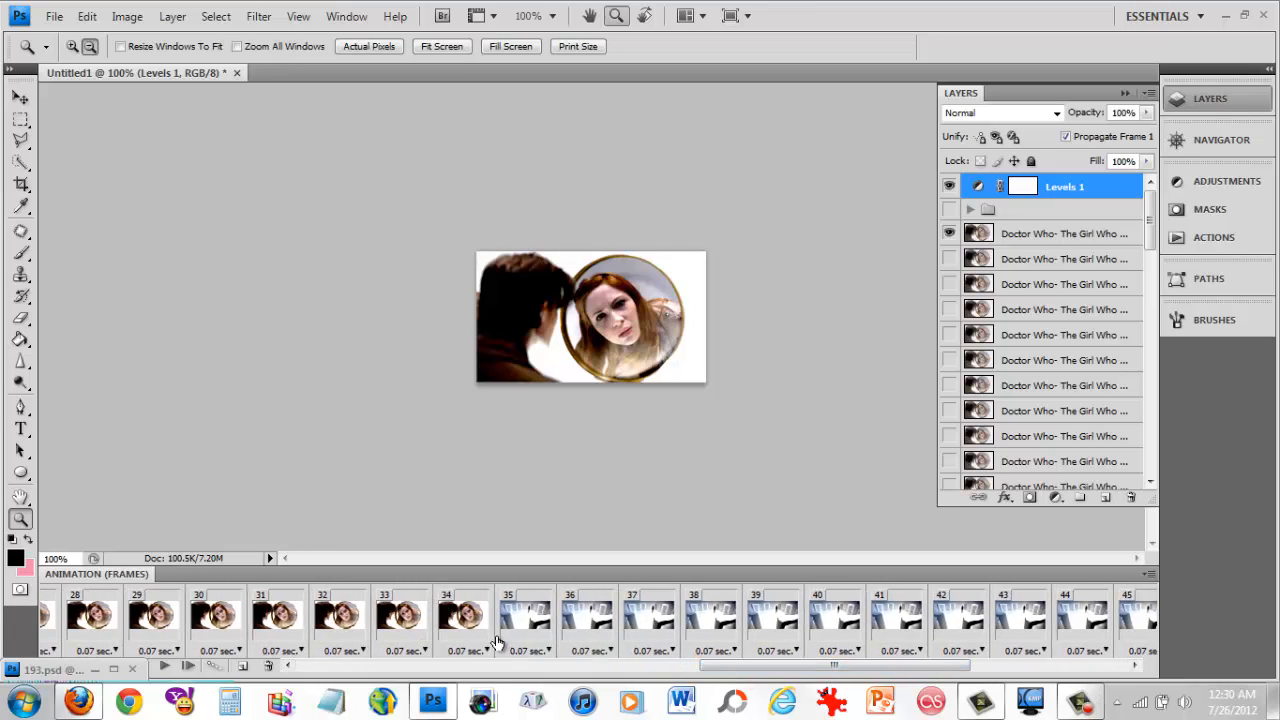
{"action": "left_click", "coordinate": [471, 614]}
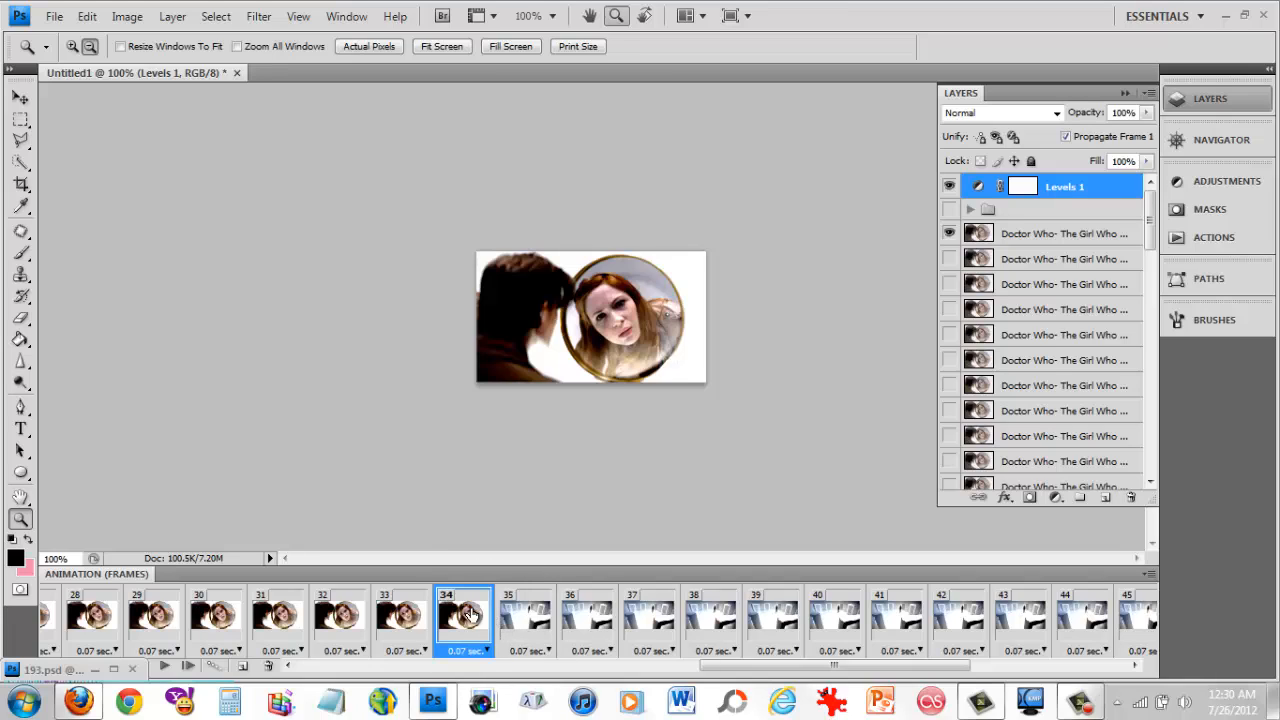
{"action": "left_click", "coordinate": [526, 631]}
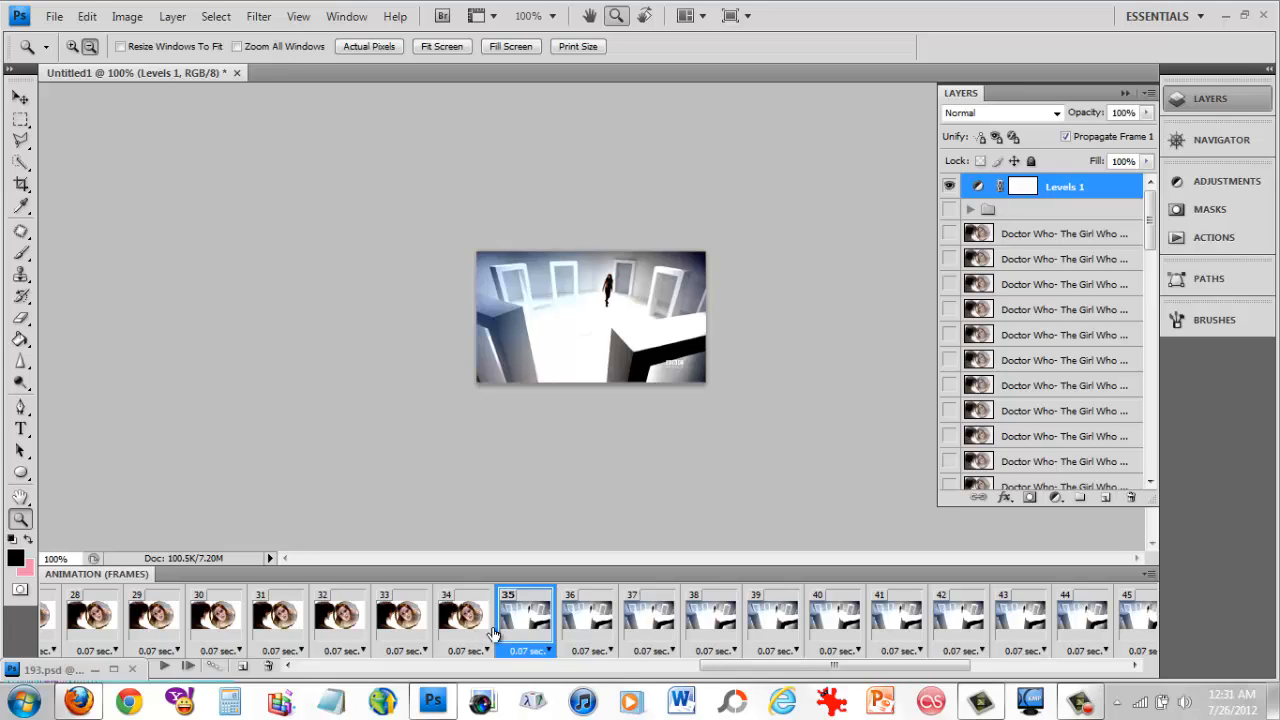
{"action": "left_click", "coordinate": [478, 625]}
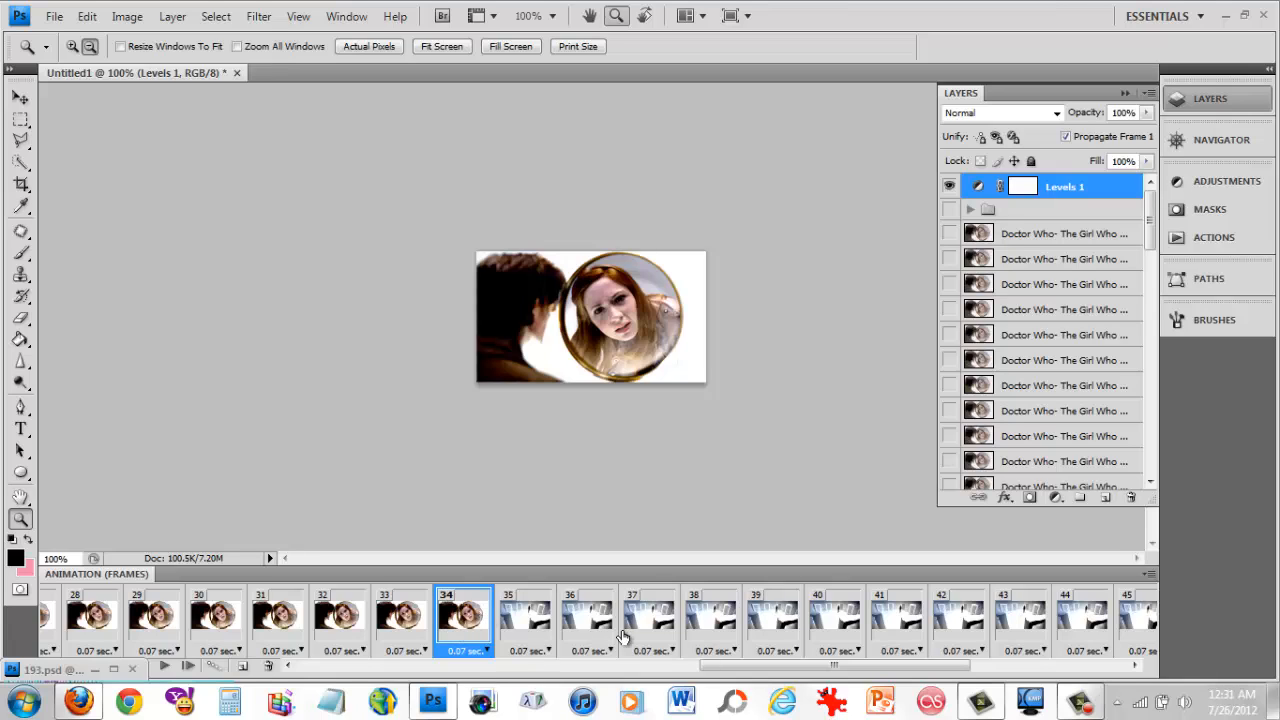
{"action": "left_click", "coordinate": [519, 625], "text": "shift"}
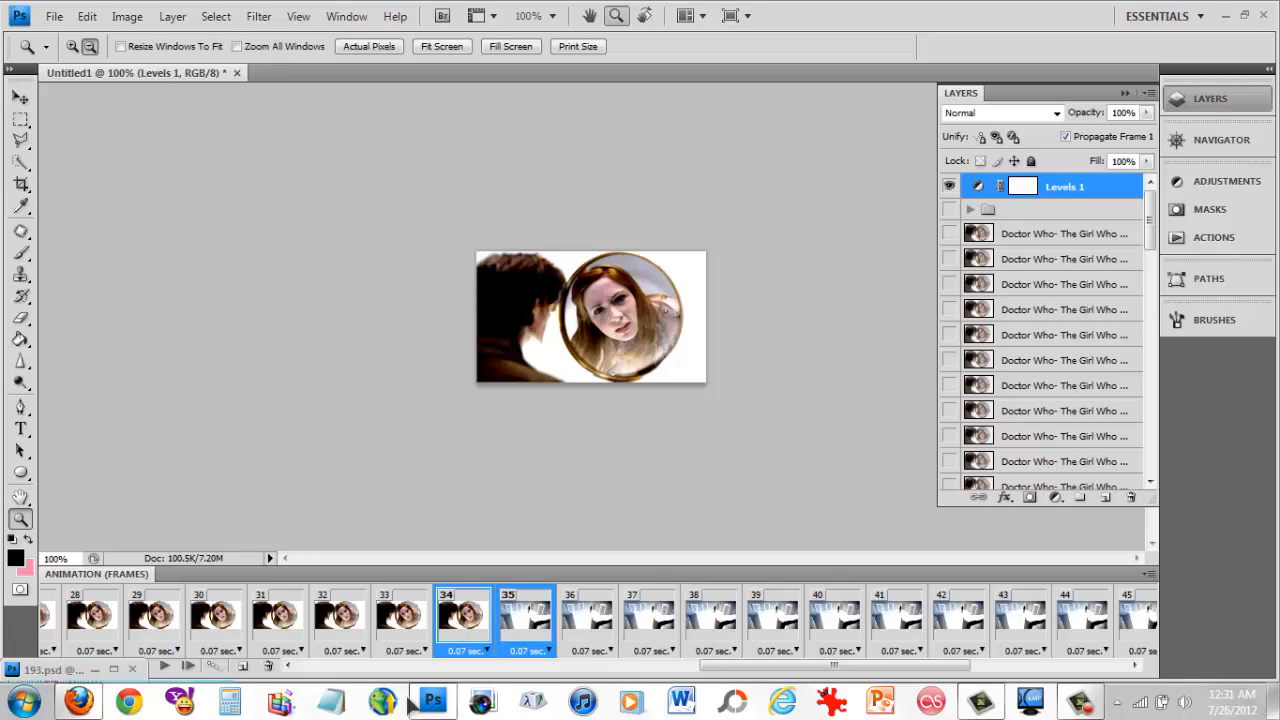
Tween between the two selected frames using Selection, adding 10 frames across all layers.
{"action": "left_click", "coordinate": [213, 670]}
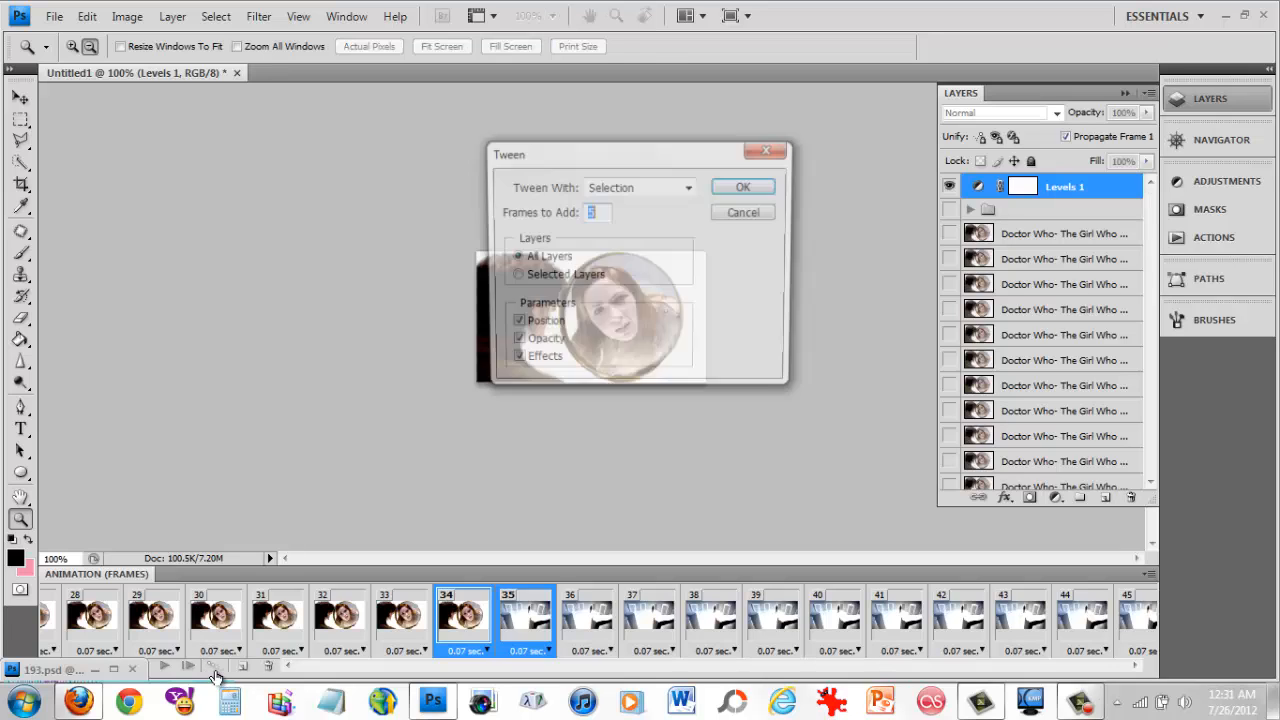
{"action": "left_click_drag", "start_coordinate": [564, 156], "coordinate": [198, 192]}
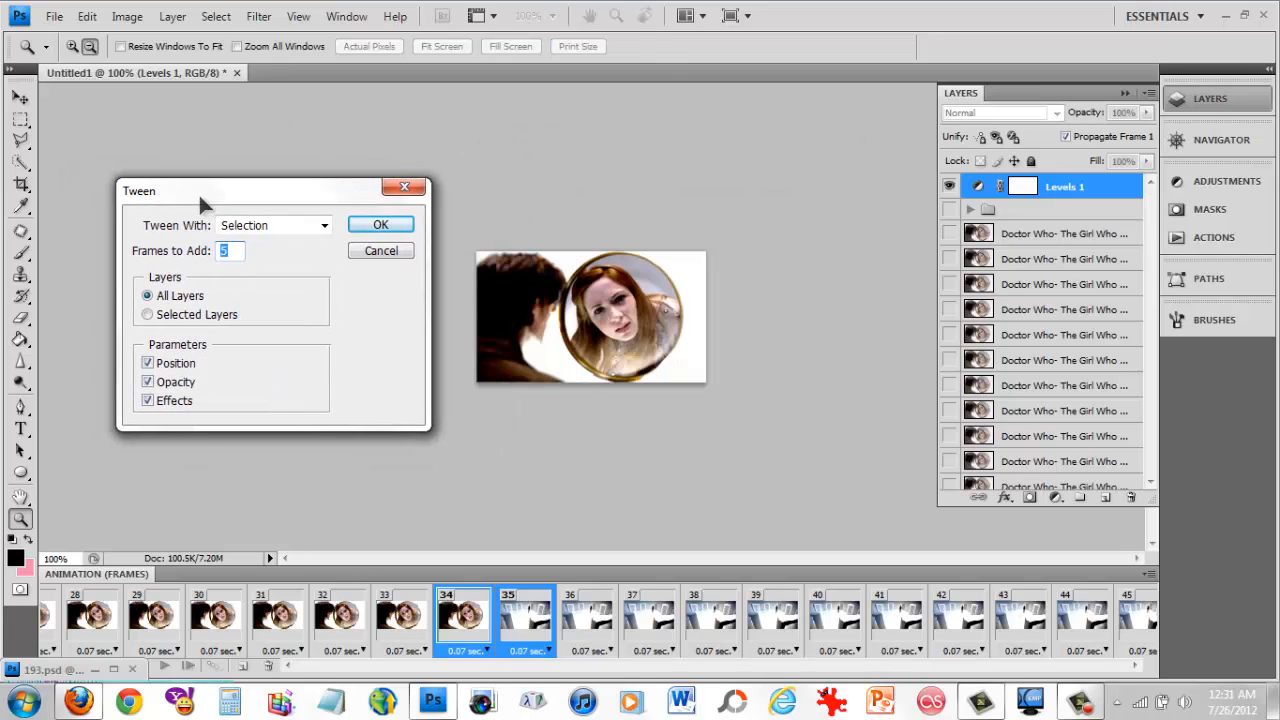
{"action": "left_click", "coordinate": [282, 225]}
{"action": "left_click", "coordinate": [285, 242]}
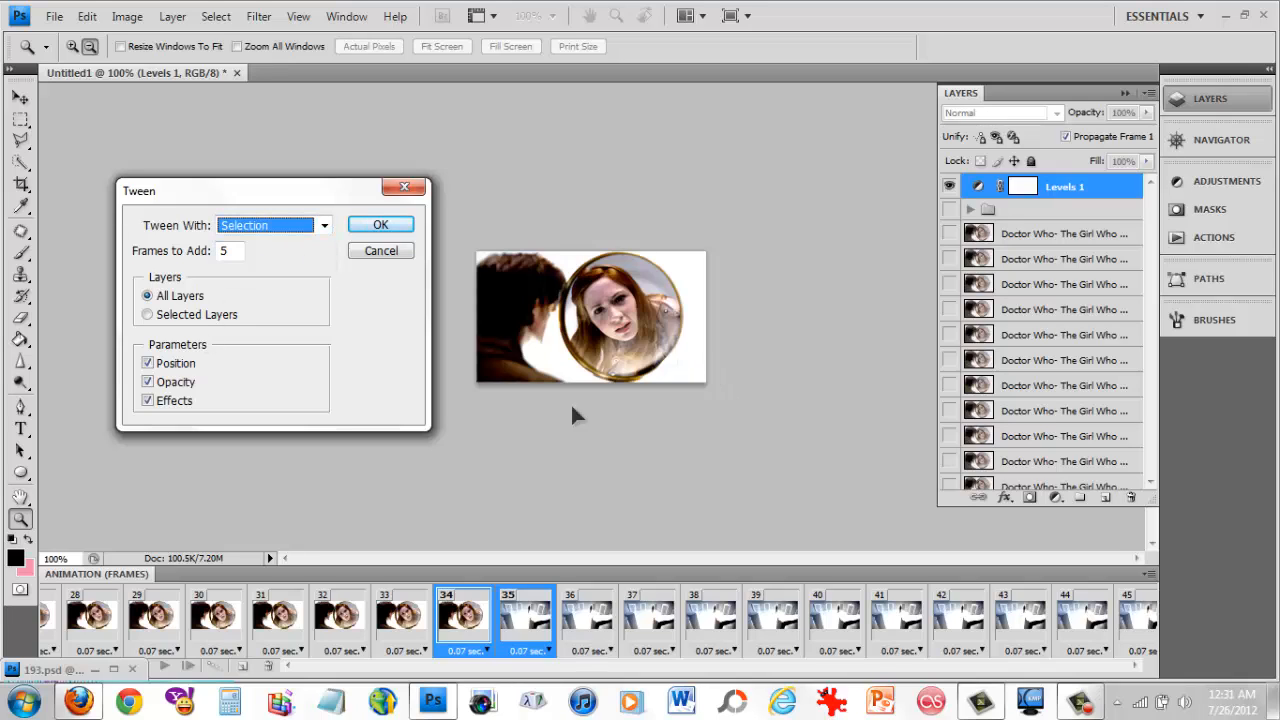
{"action": "left_click", "coordinate": [237, 254]}
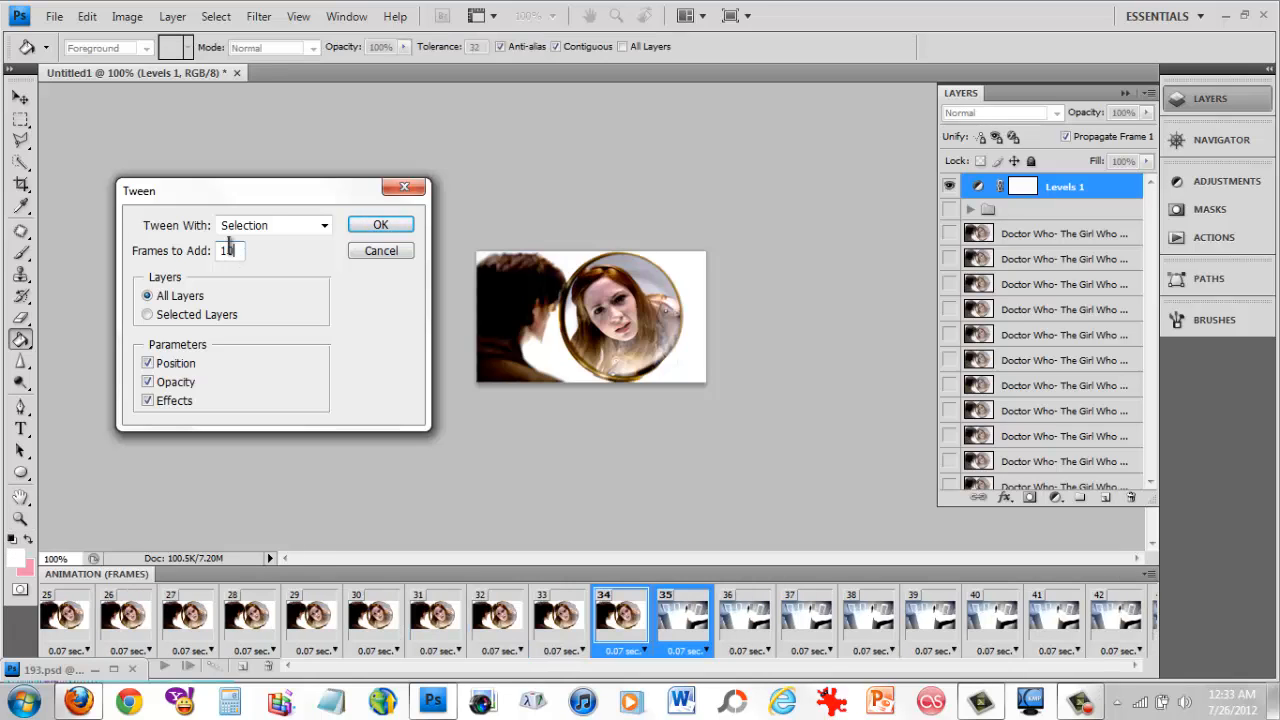
{"action": "key", "text": "Return"}
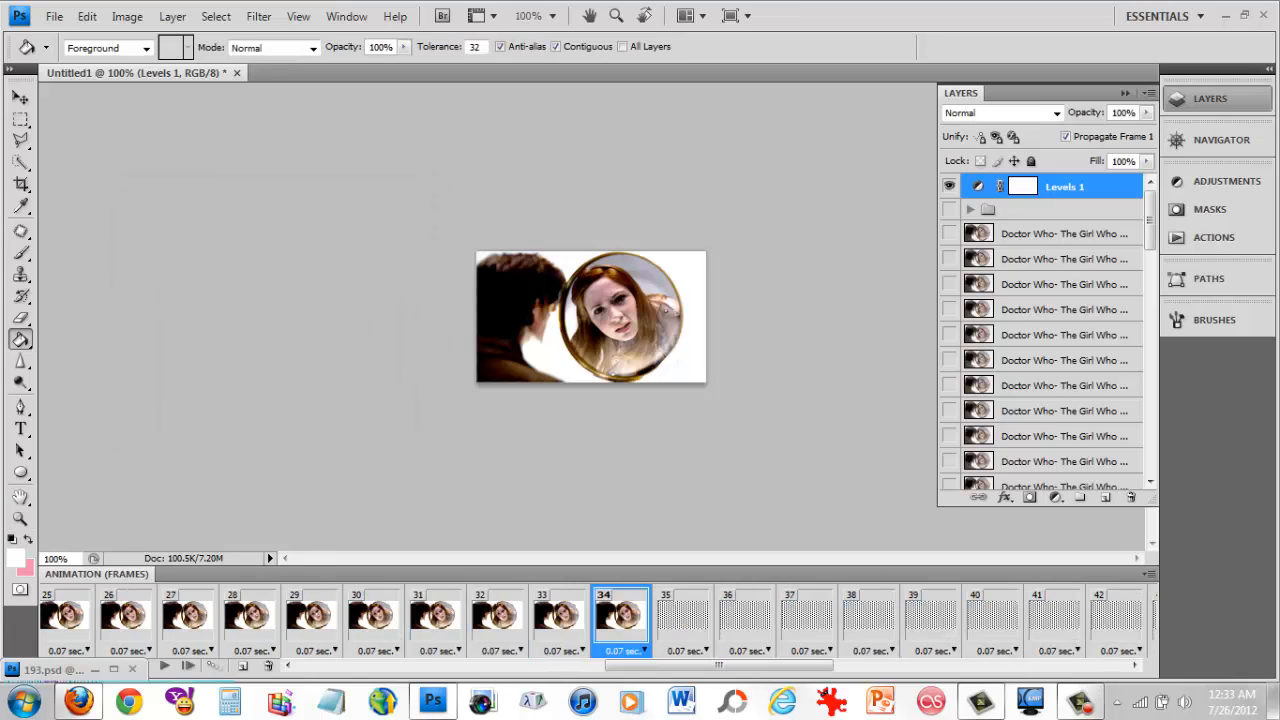
Add a new layer beneath all the image layers and fill it with white.
{"action": "left_click_drag", "start_coordinate": [1149, 212], "coordinate": [1118, 478]}
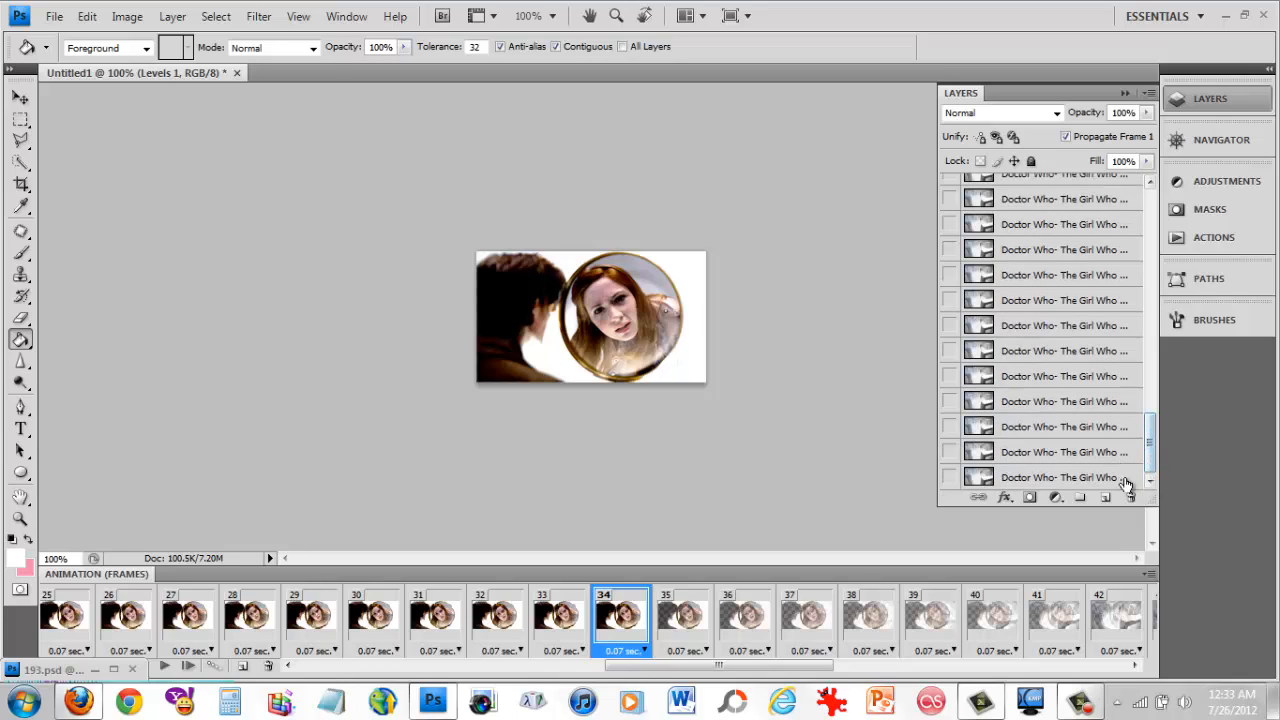
{"action": "left_click", "coordinate": [1121, 480]}
{"action": "left_click", "coordinate": [1106, 499]}
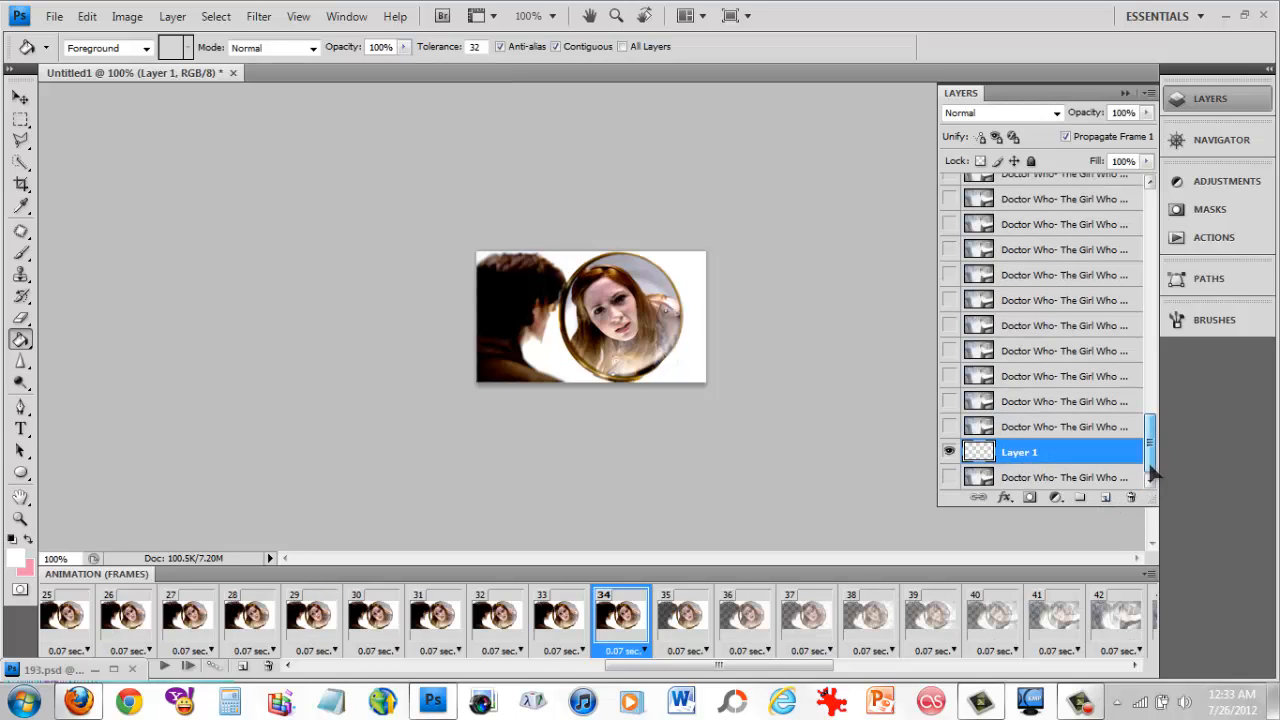
{"action": "left_click_drag", "start_coordinate": [1130, 487], "coordinate": [1130, 488]}
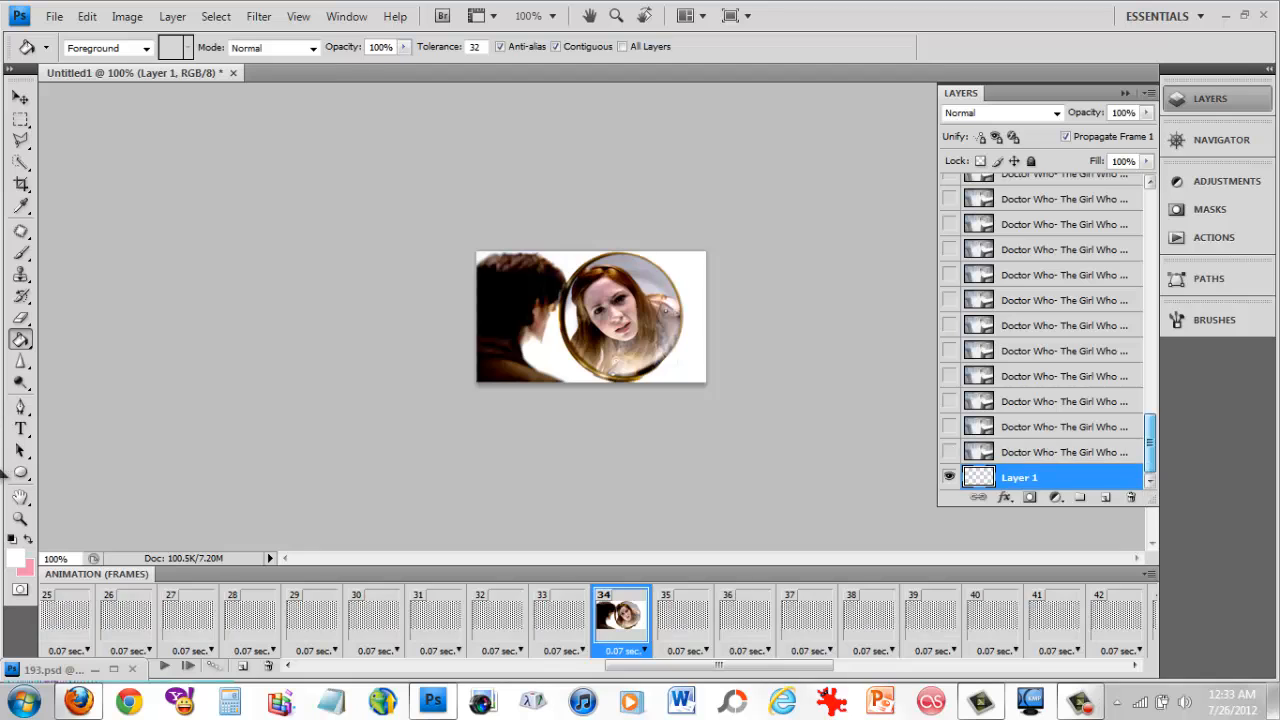
{"action": "left_click", "coordinate": [503, 351]}
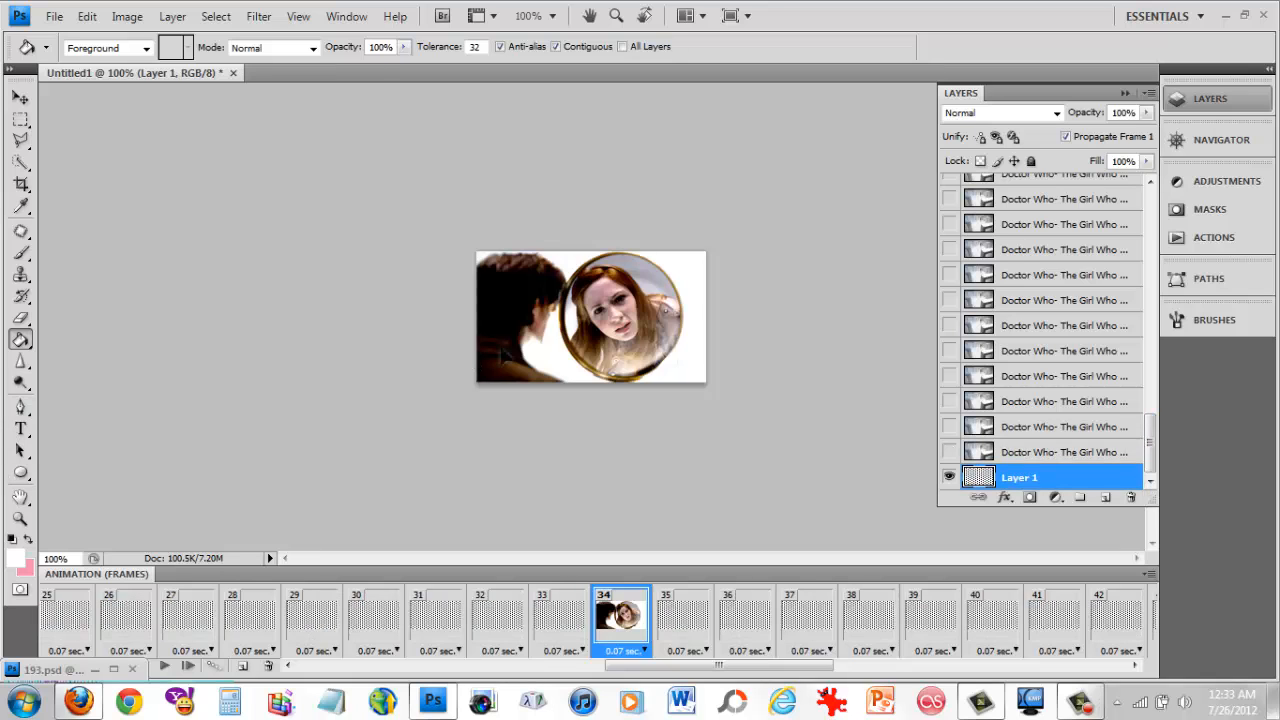
Preview the animation's fade between scenes in Save for Web & Devices, and close the preview without saving.
{"action": "left_click", "coordinate": [52, 16]}
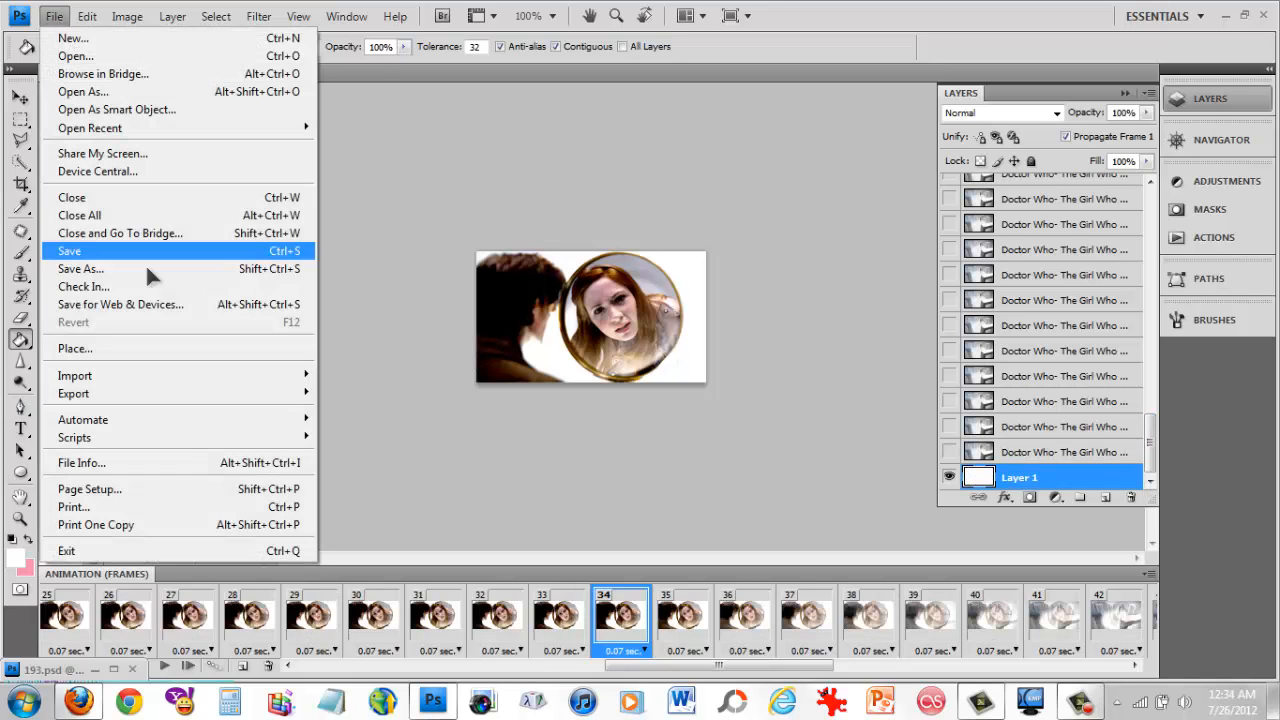
{"action": "left_click", "coordinate": [150, 313]}
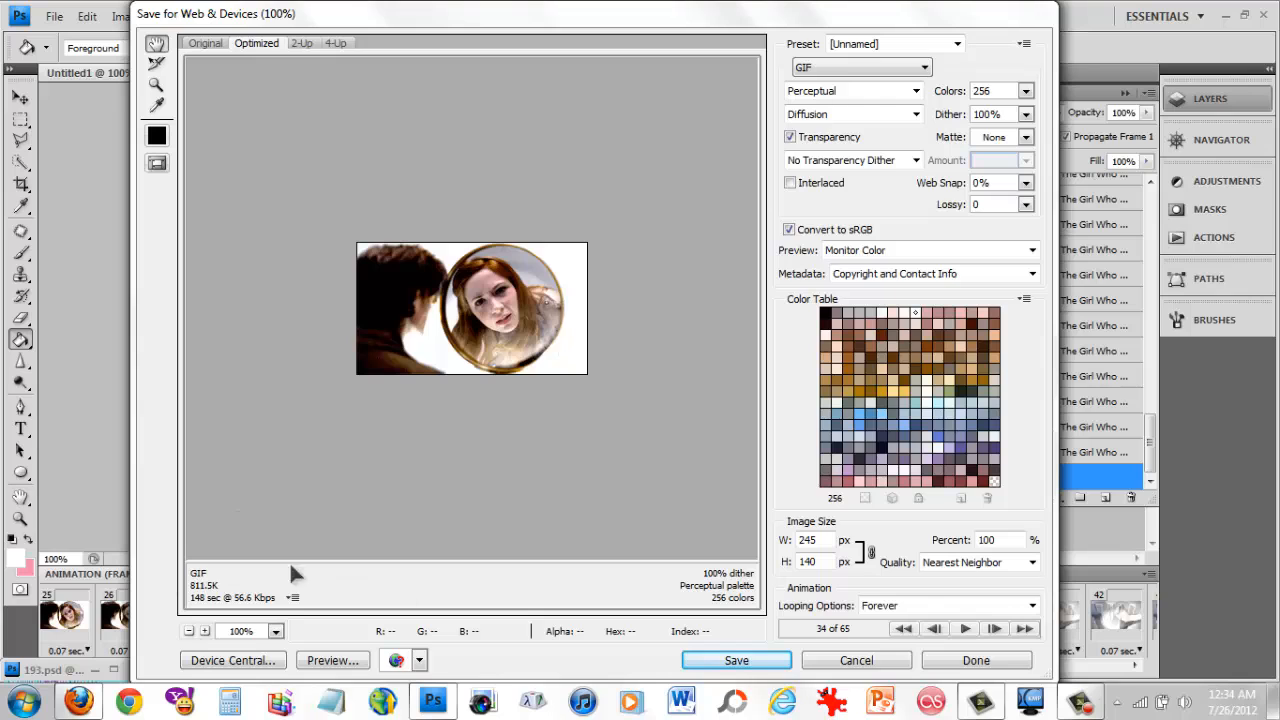
{"action": "left_click", "coordinate": [967, 632]}
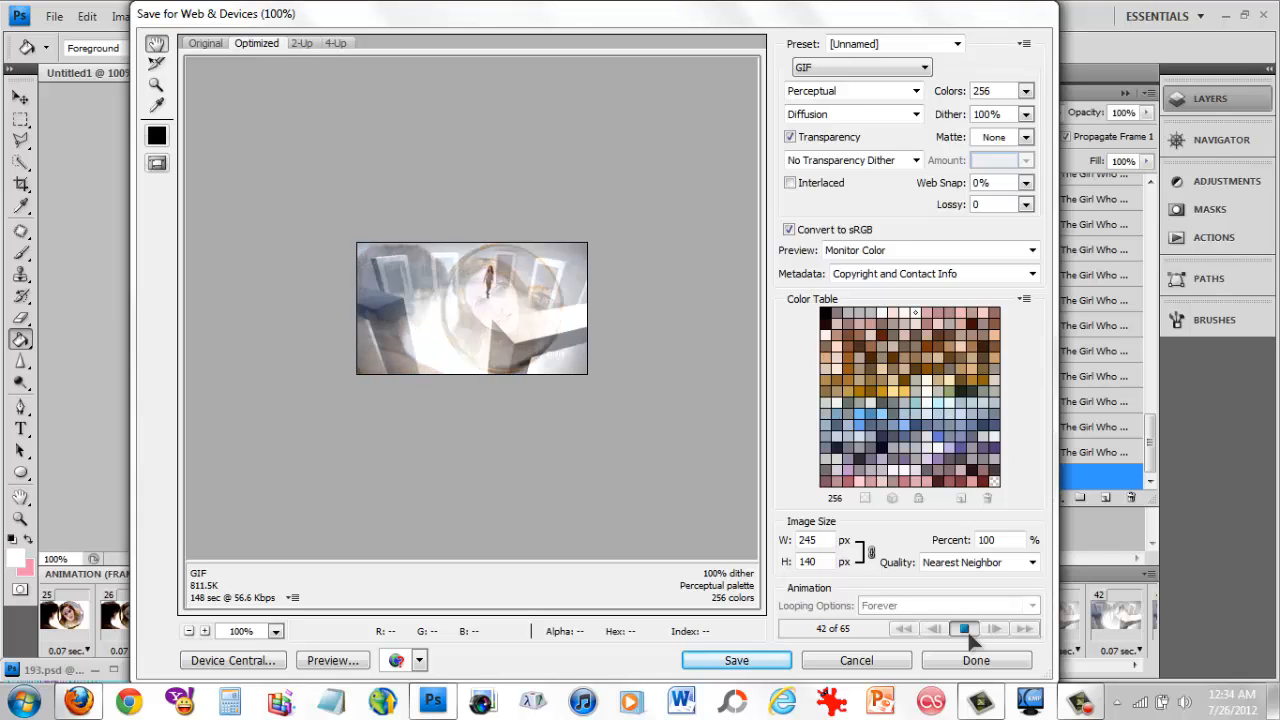
{"action": "left_click", "coordinate": [900, 662]}
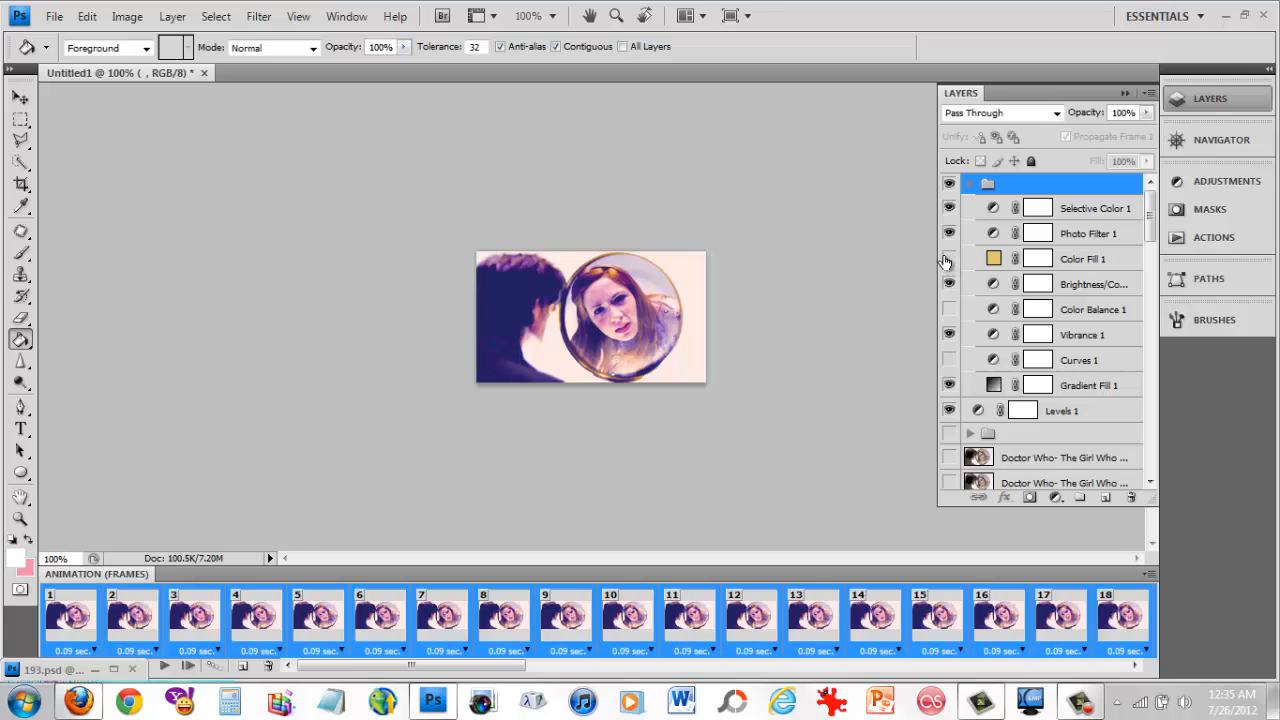
Compare the coloring with Color Fill 1, Photo Filter 1 and Selective Color 1 toggled, leaving all three layers visible.
{"action": "left_click", "coordinate": [946, 261]}
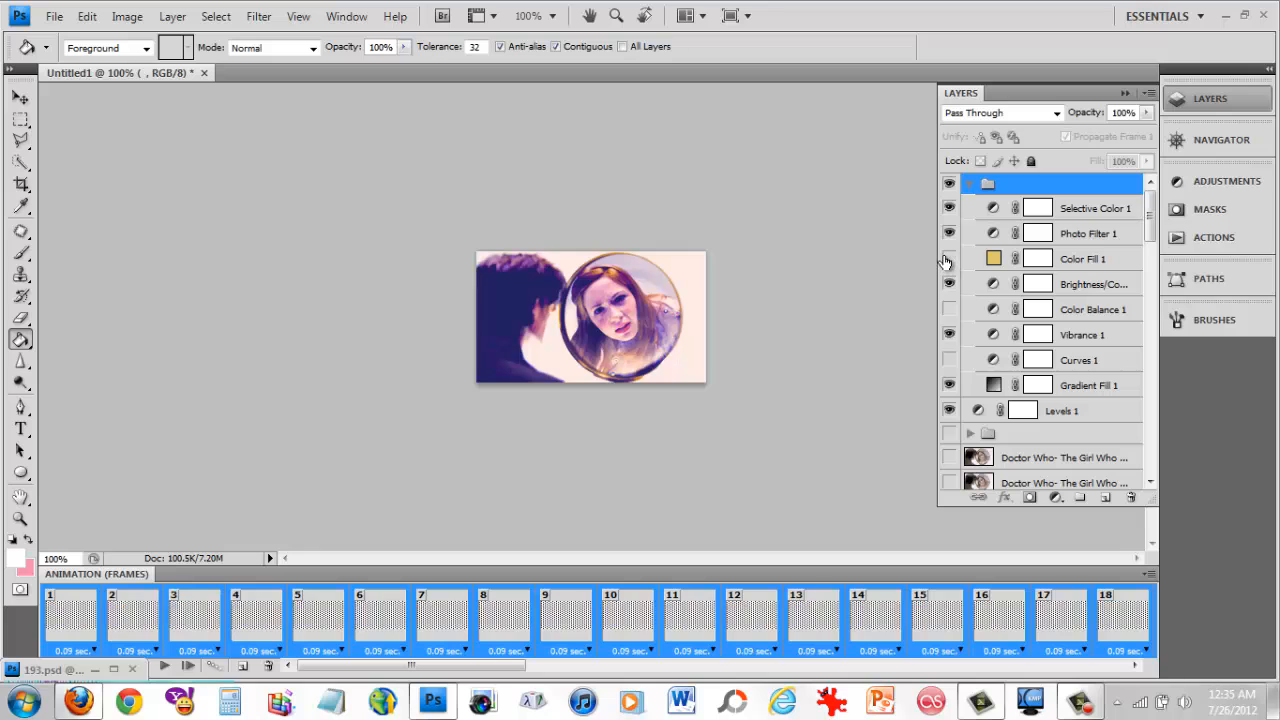
{"action": "left_click", "coordinate": [947, 259]}
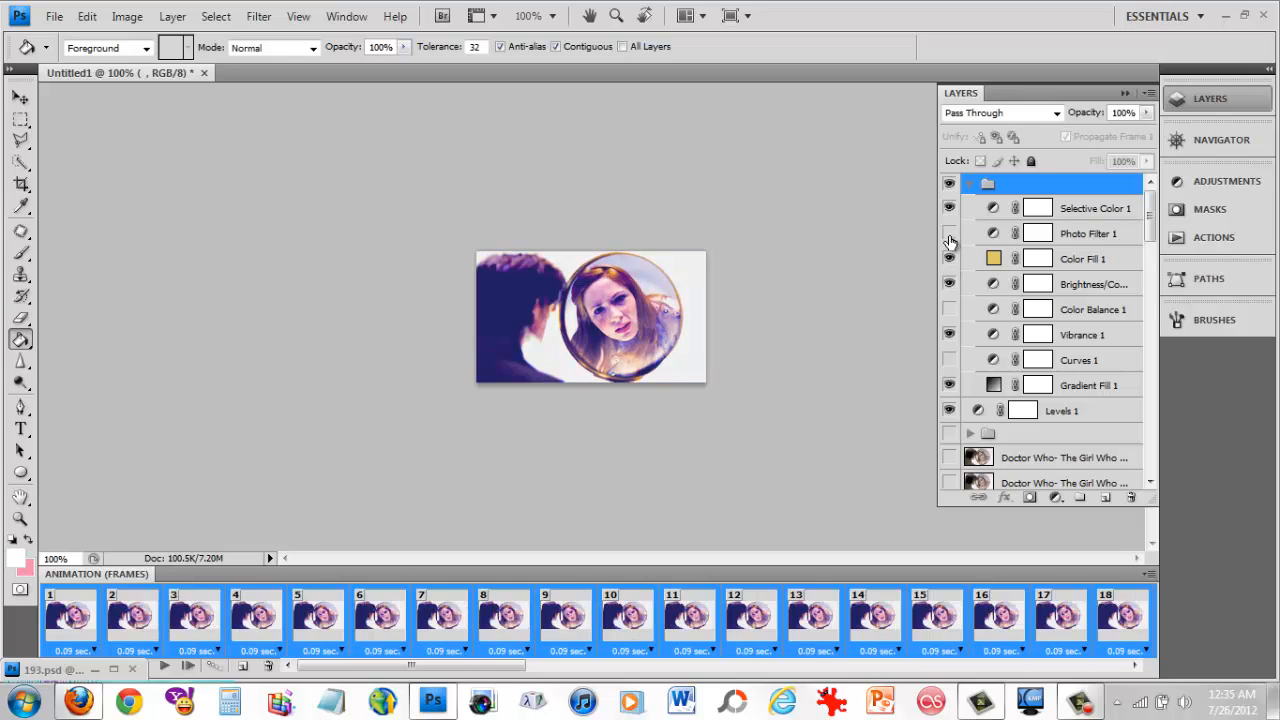
{"action": "left_click", "coordinate": [949, 235]}
{"action": "left_click", "coordinate": [949, 210]}
{"action": "left_click", "coordinate": [949, 210]}
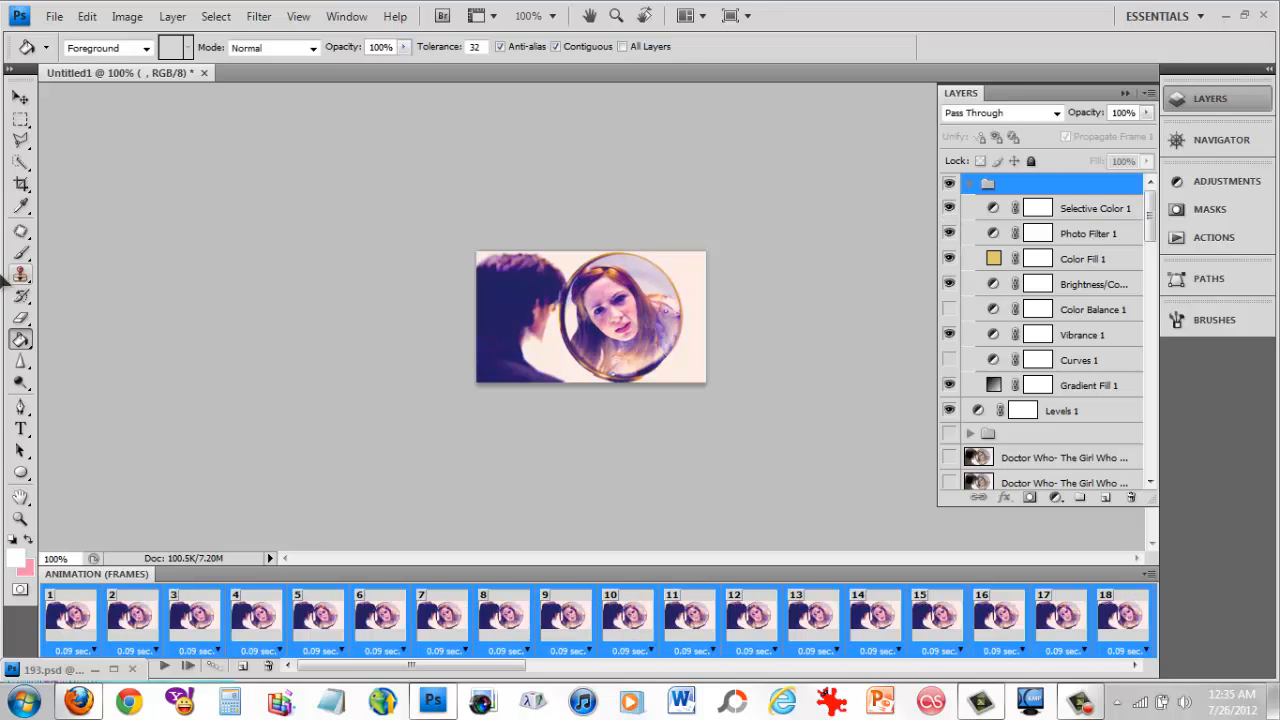
Open Save for Web & Devices to export the colored animation.
{"action": "left_click", "coordinate": [54, 16]}
{"action": "left_click", "coordinate": [150, 304]}
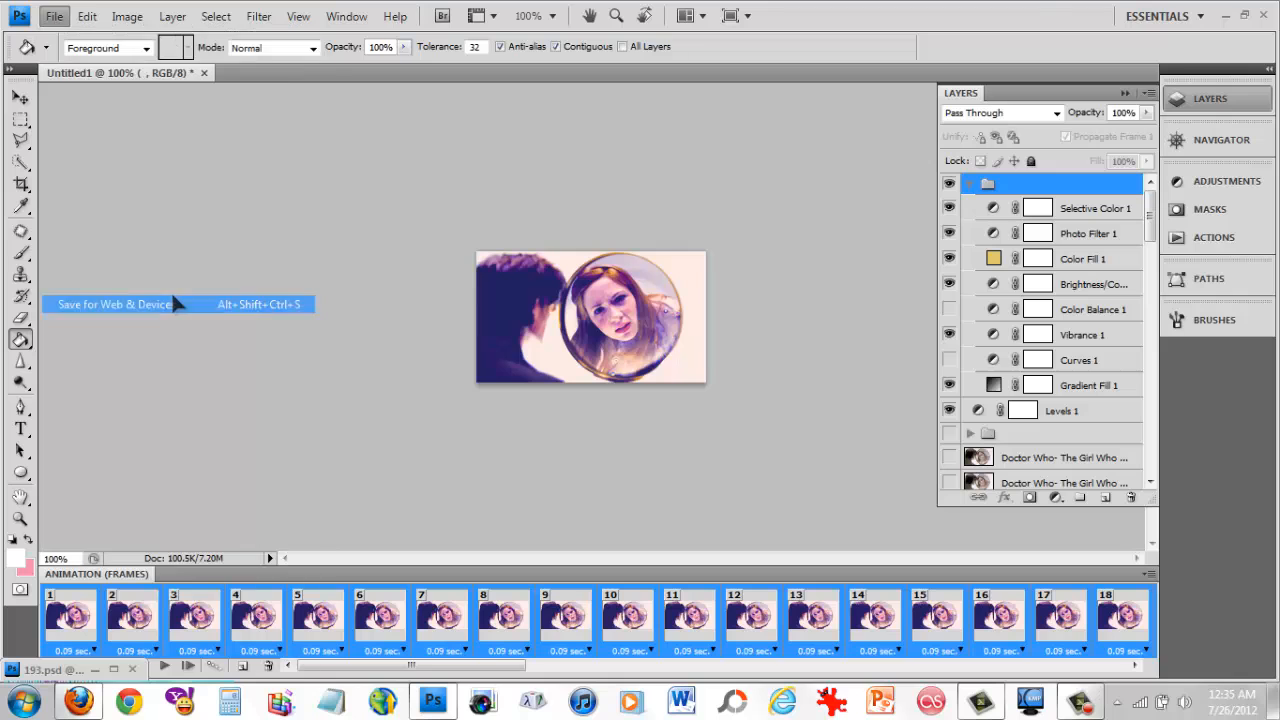